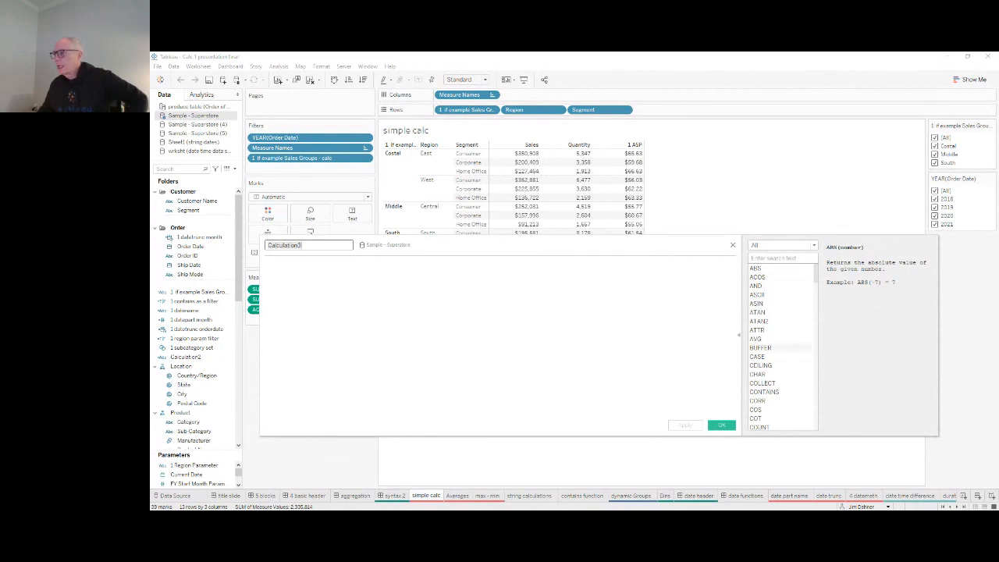
mouse_move(816, 273)
left_mouse_down()
mouse_move(815, 388)
mouse_move(815, 271)
left_mouse_up()
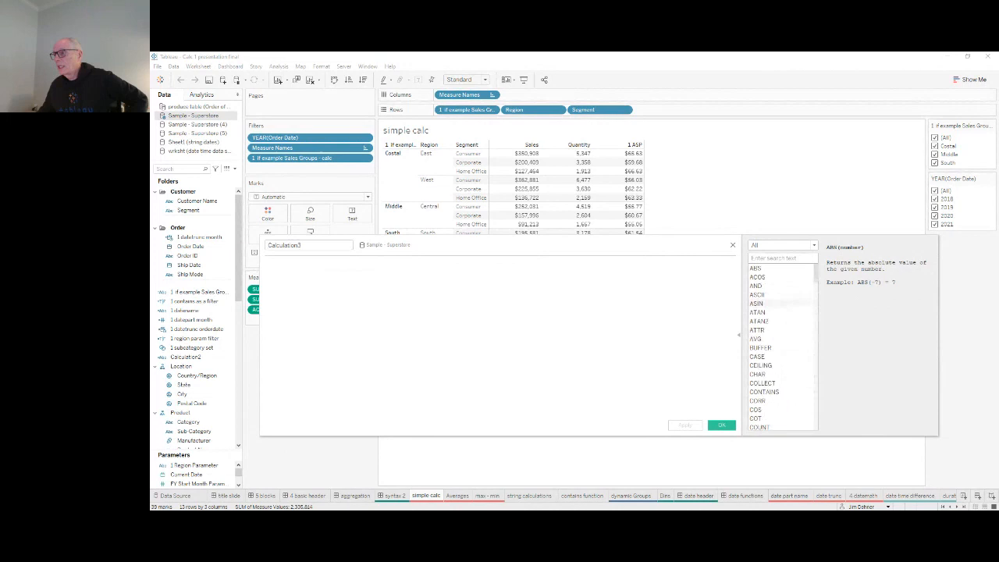
left_click(813, 246)
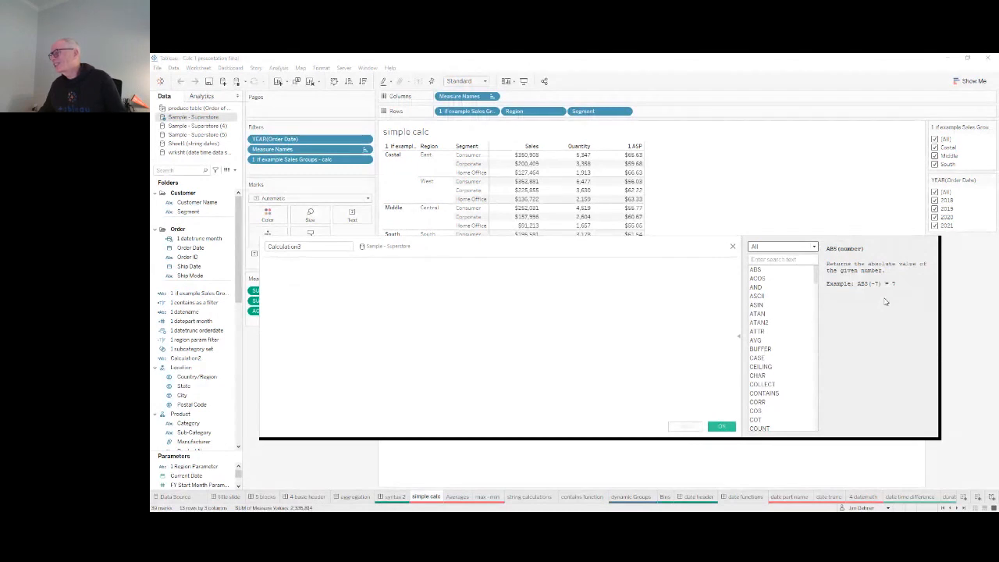
Write the formula sum([Sales])/[Quantity] in the new calculated field
left_click(441, 299)
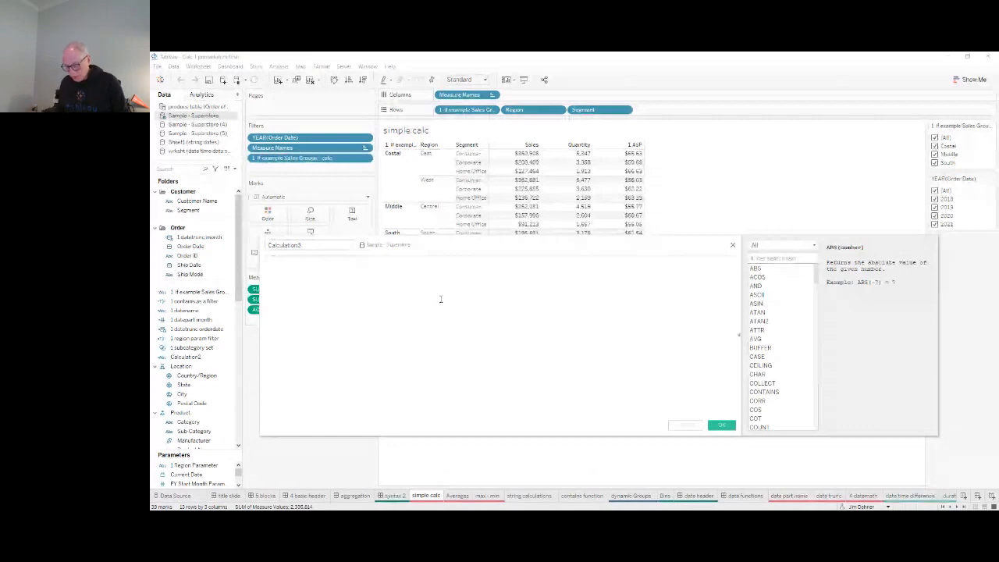
type("sum")
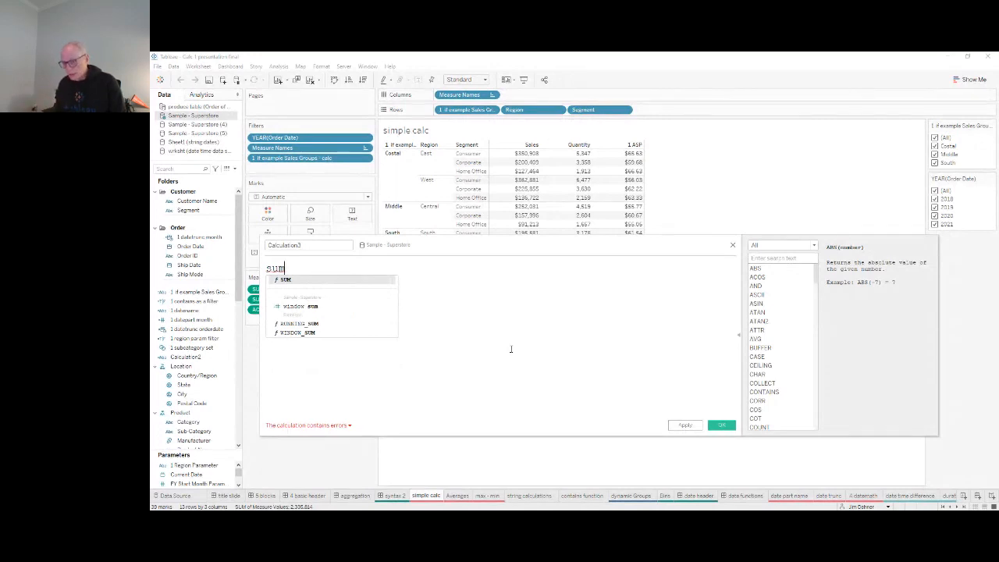
type("(sa")
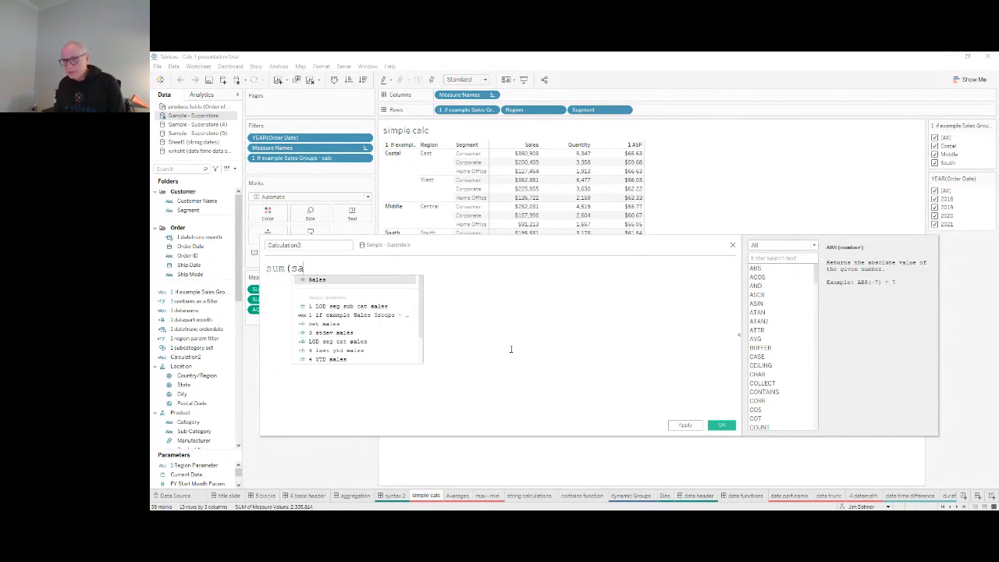
key("Return")
type(")/qua")
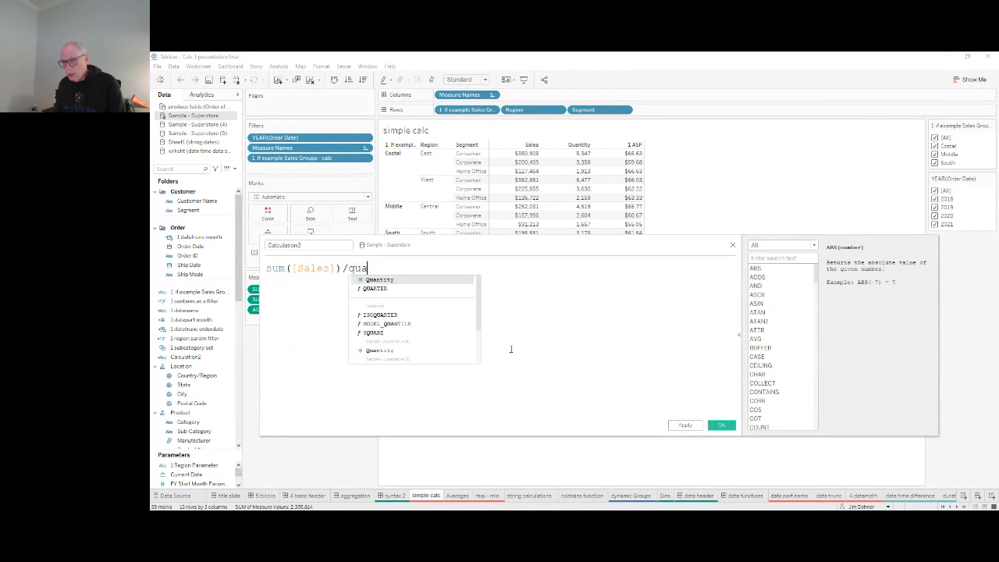
key("Return")
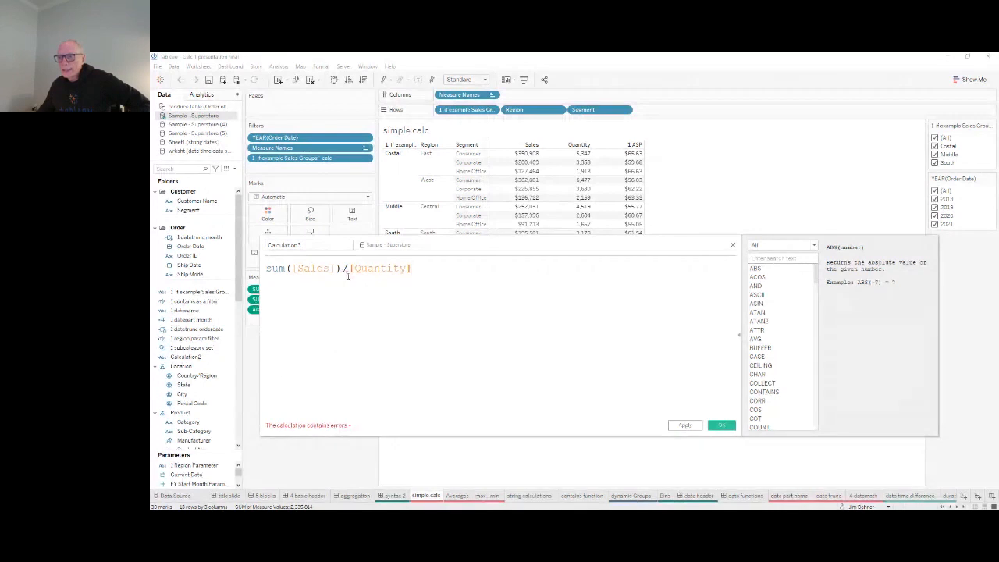
Aggregate the divisor so the formula reads sum([Sales])/sum([Quantity]), and save the calculated field
mouse_move(345, 269)
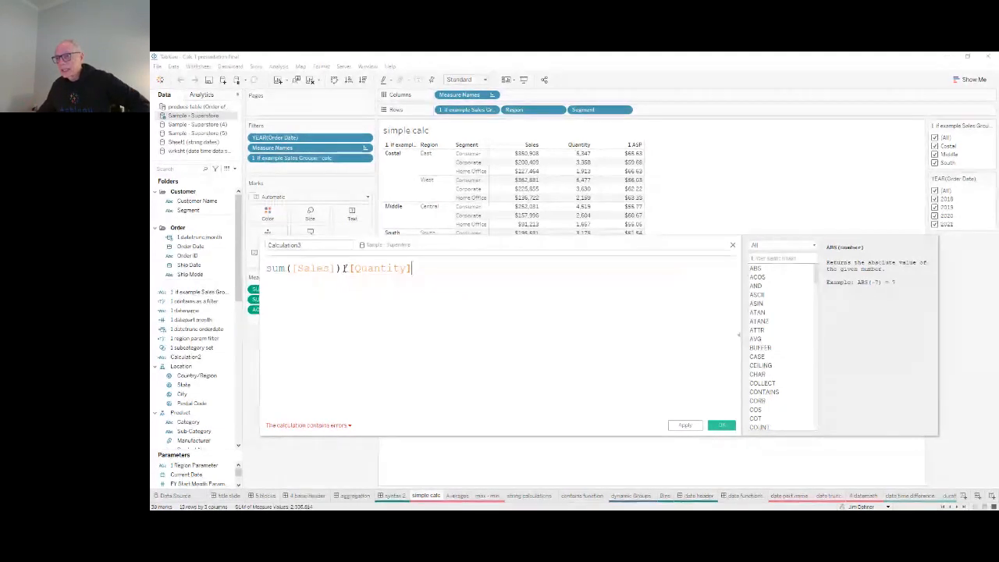
left_click(338, 267)
type(")")
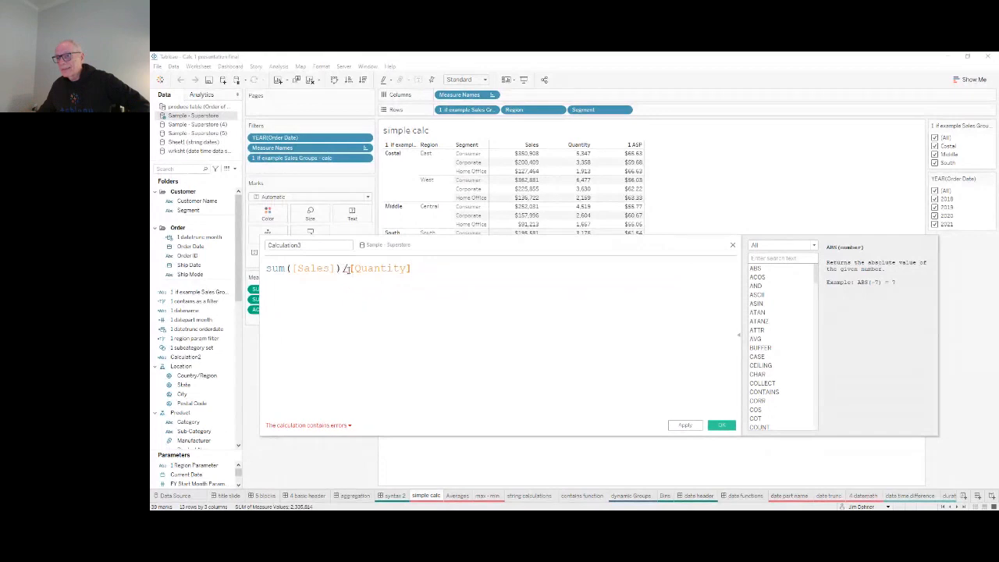
left_click(350, 268)
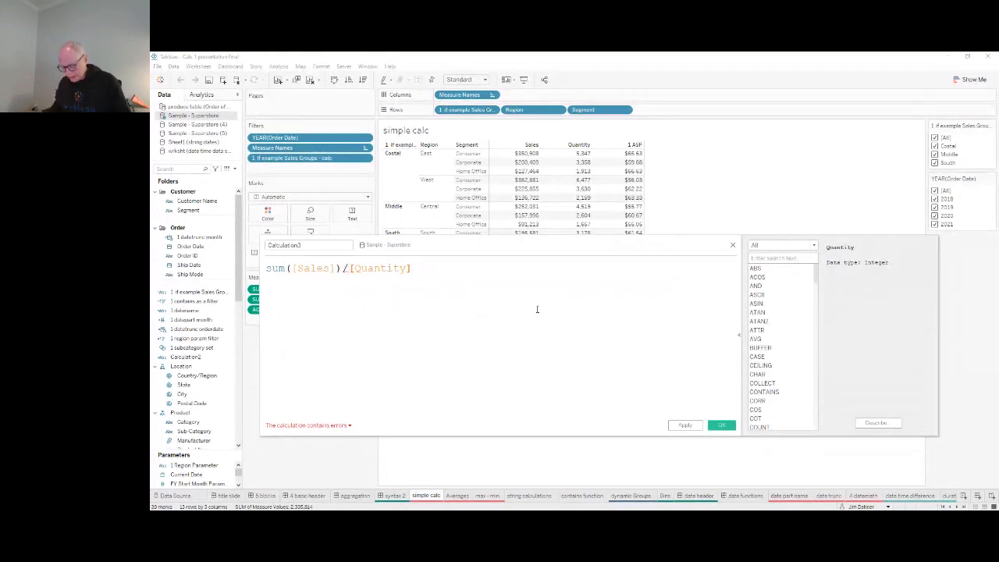
type("sum(")
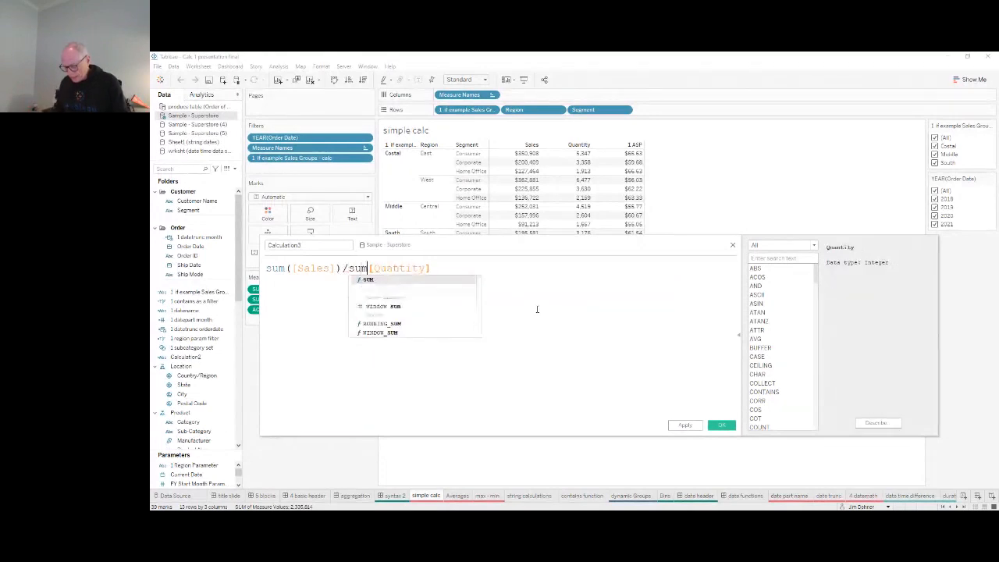
left_click(448, 266)
type(")")
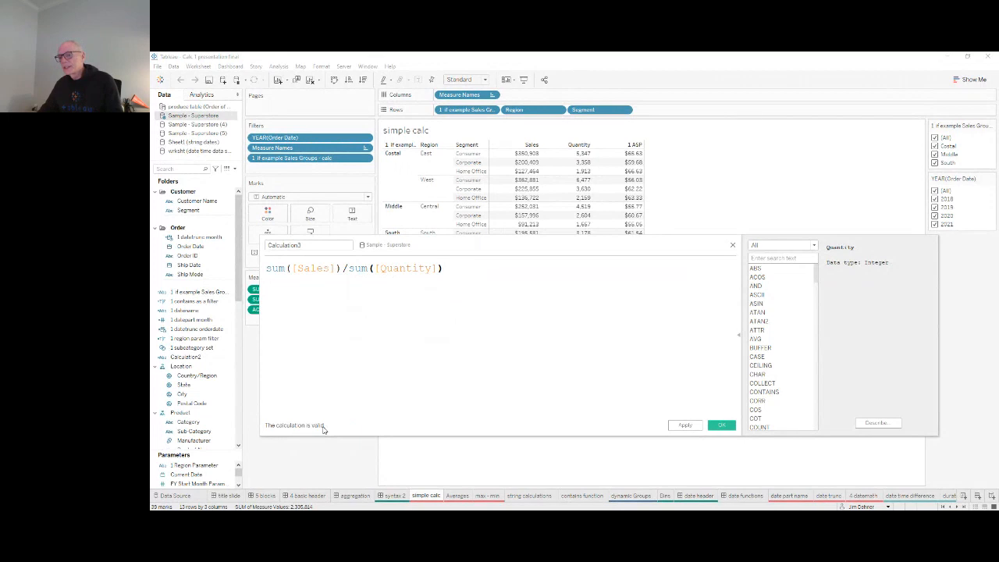
left_click(719, 425)
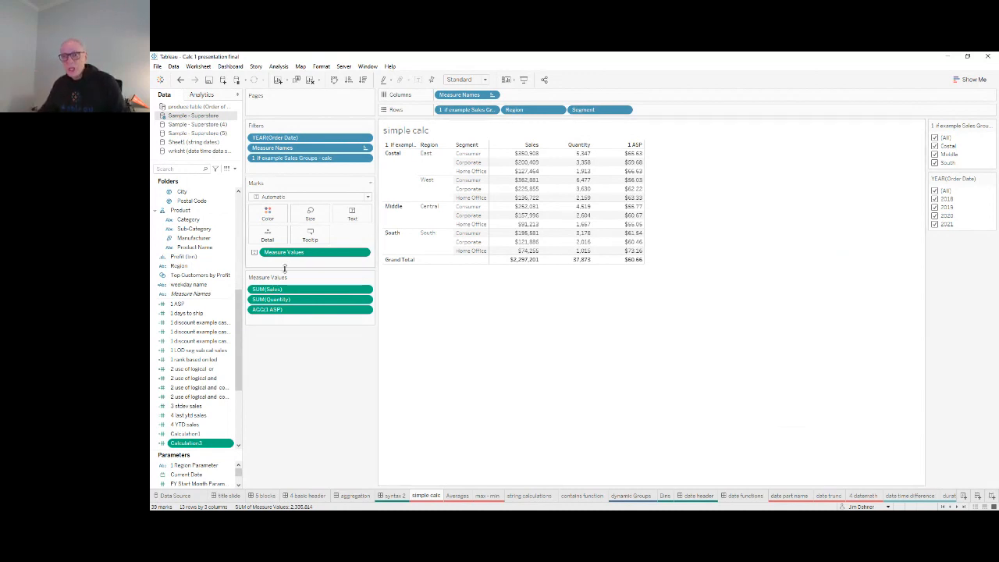
Examine the "1 if example Sales Groups - calc" formula, especially its If, then, or and end keywords, and close it without changes
left_click_drag(239, 309, 251, 251)
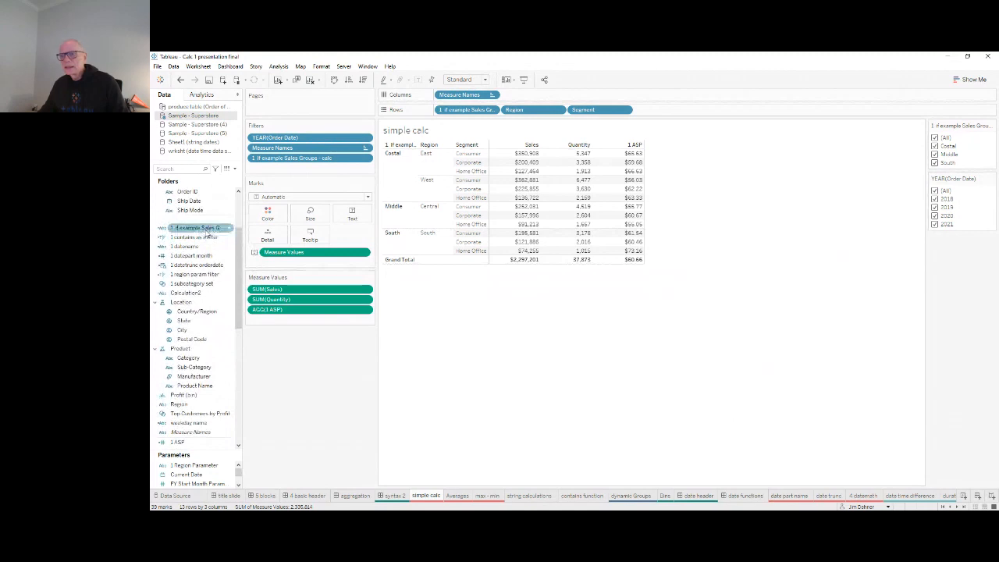
right_click(207, 232)
left_click(229, 281)
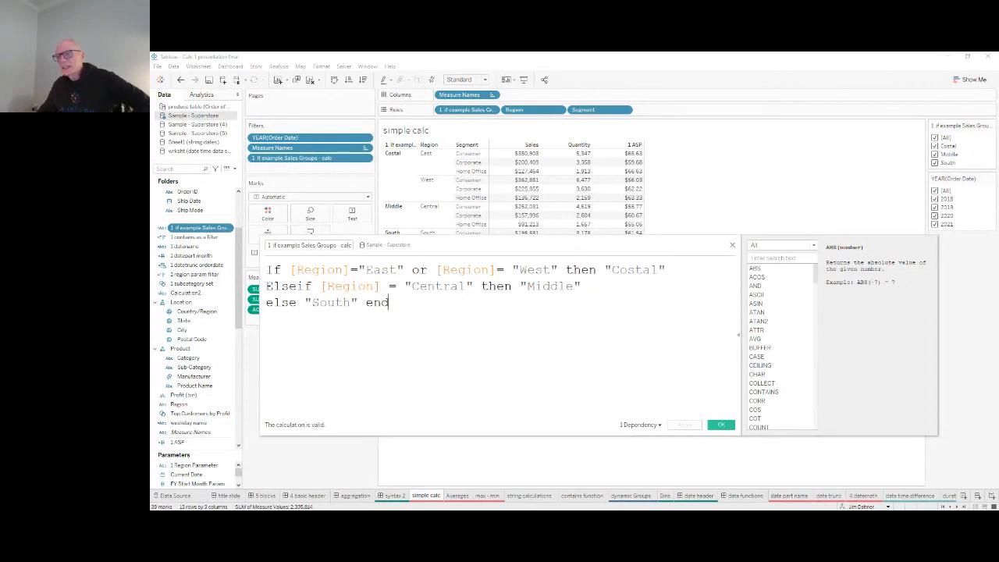
left_click_drag(267, 269, 281, 269)
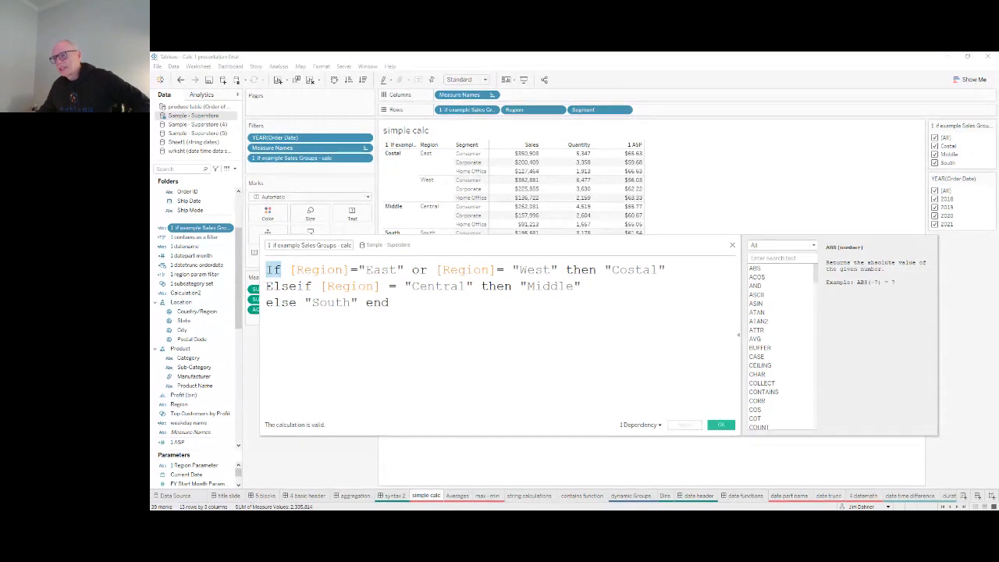
left_click_drag(565, 270, 596, 269)
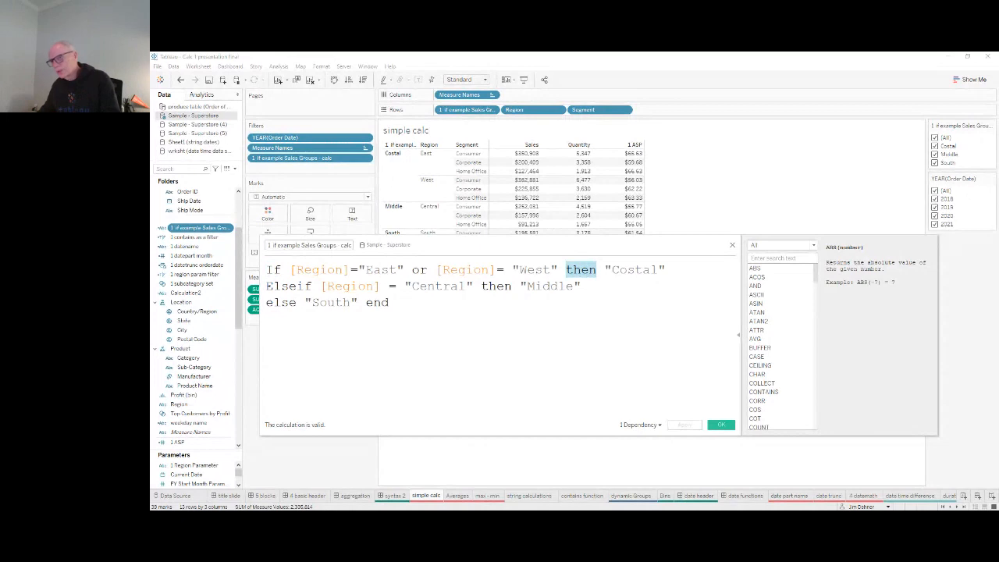
left_click_drag(366, 302, 389, 302)
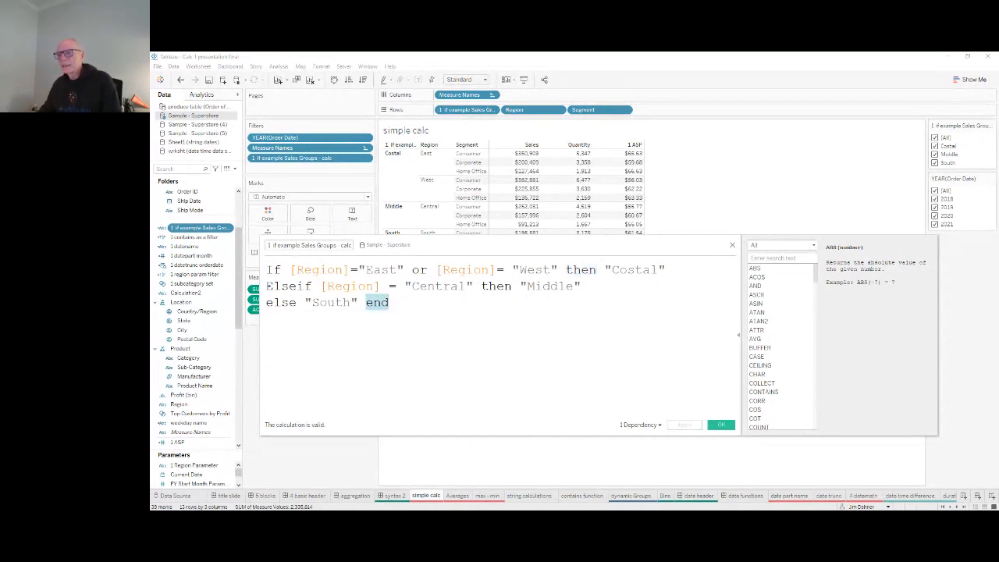
left_click(391, 303)
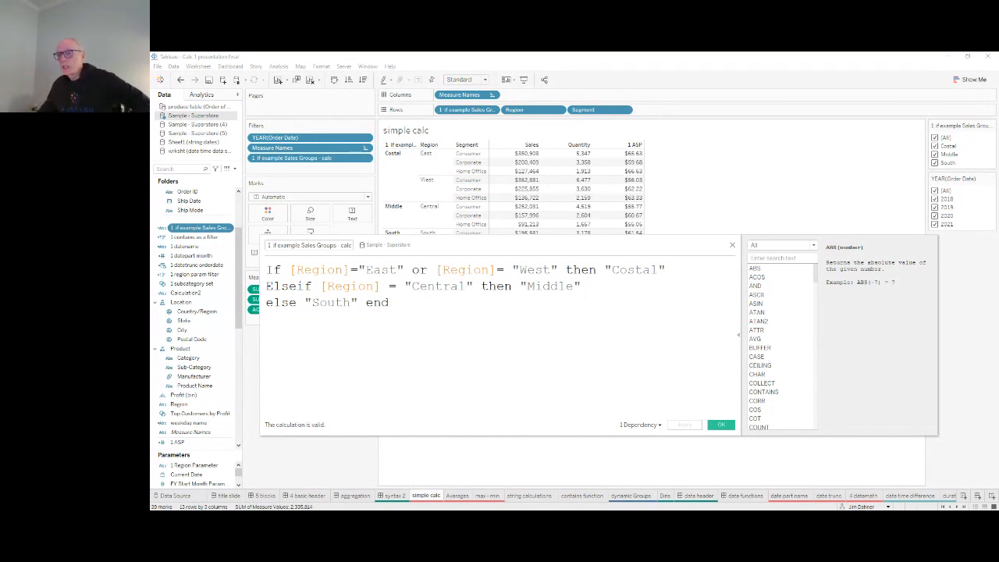
double_click(412, 269)
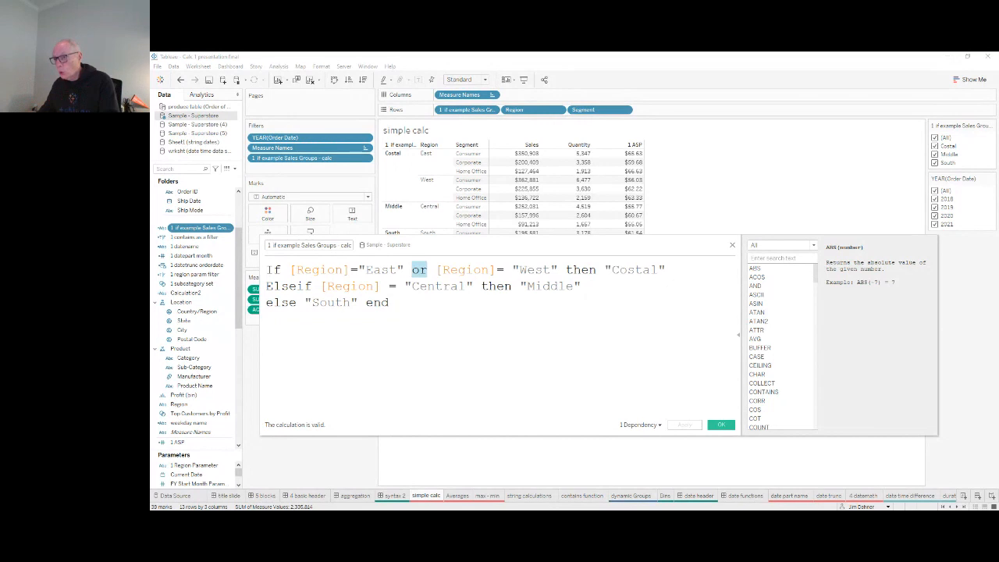
left_click(436, 269)
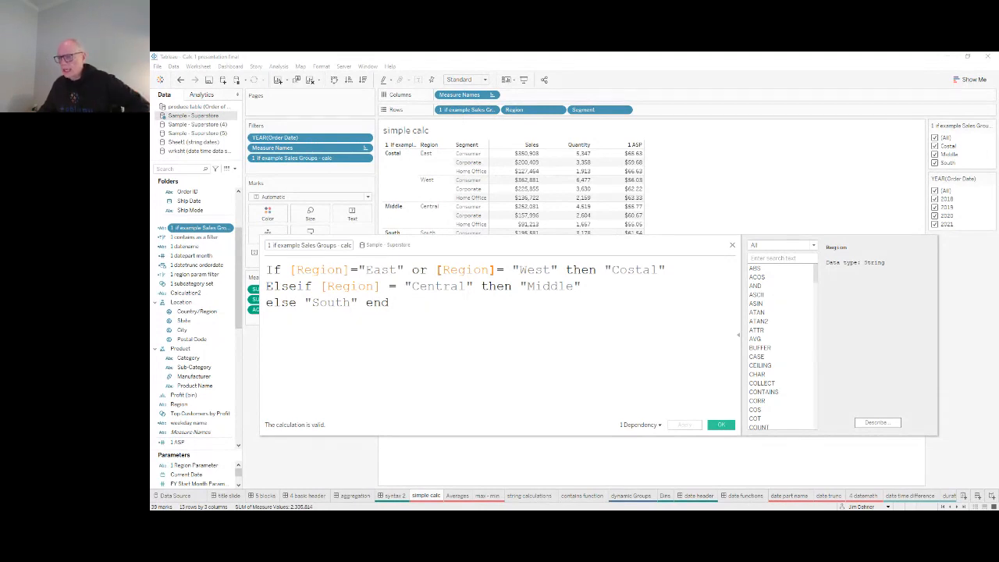
left_click(732, 245)
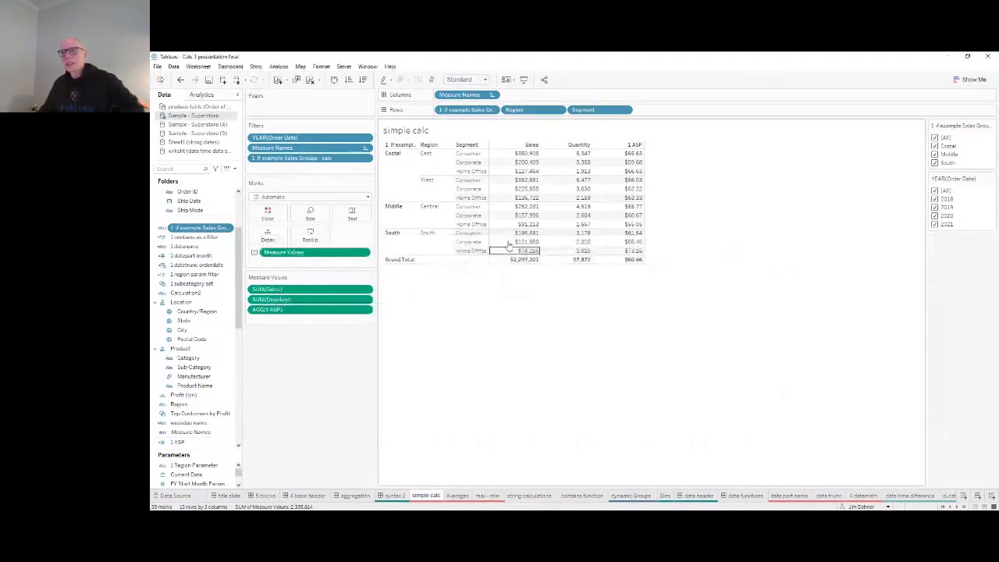
Remove Region from the rows of the simple calc sheet and switch to the Averages worksheet
left_click_drag(515, 109, 441, 252)
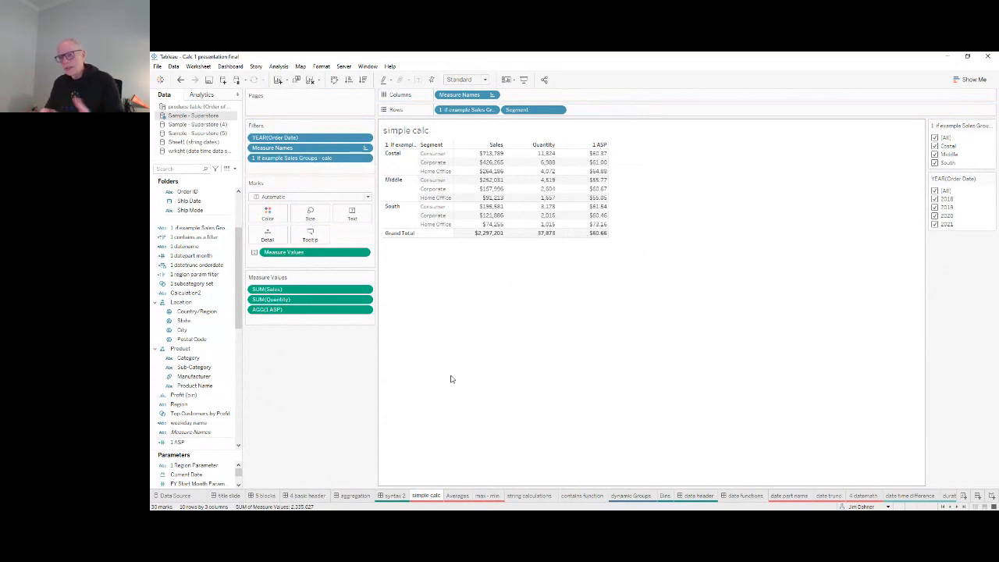
left_click(457, 496)
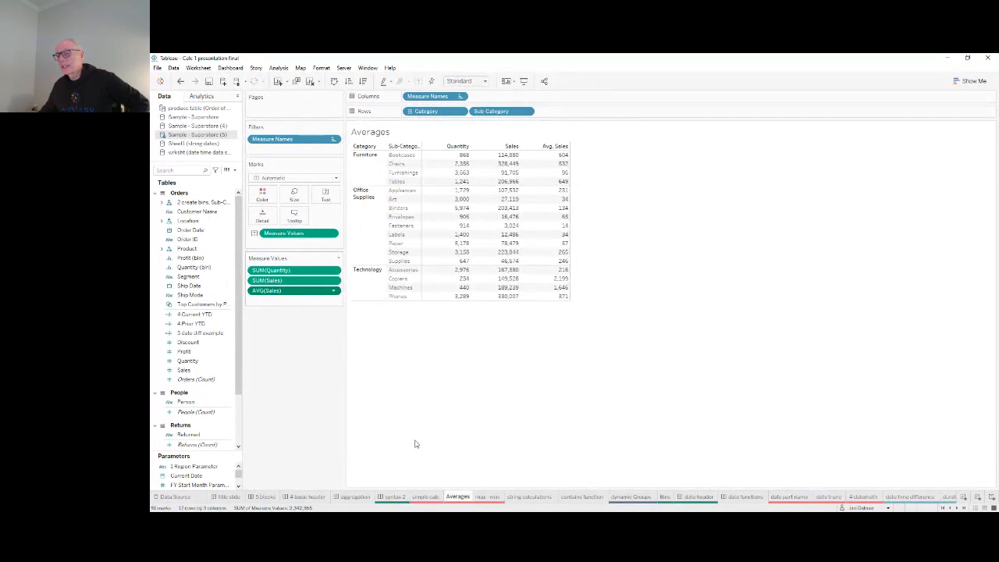
left_click(472, 405)
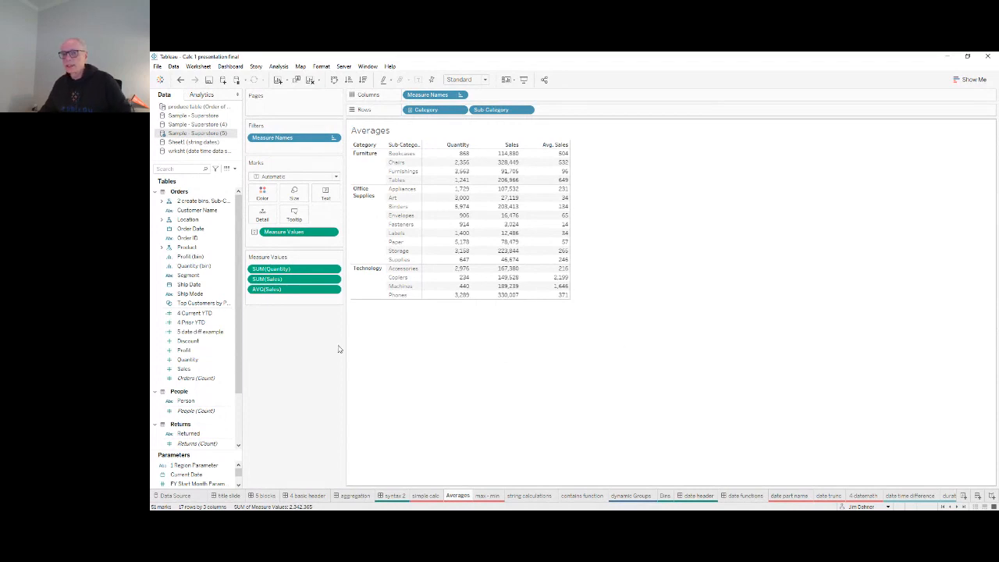
Review the formula of "1 calculated agerage / count of records" and add that field to the Averages table as a measure column
scroll(240, 407, "down", 3)
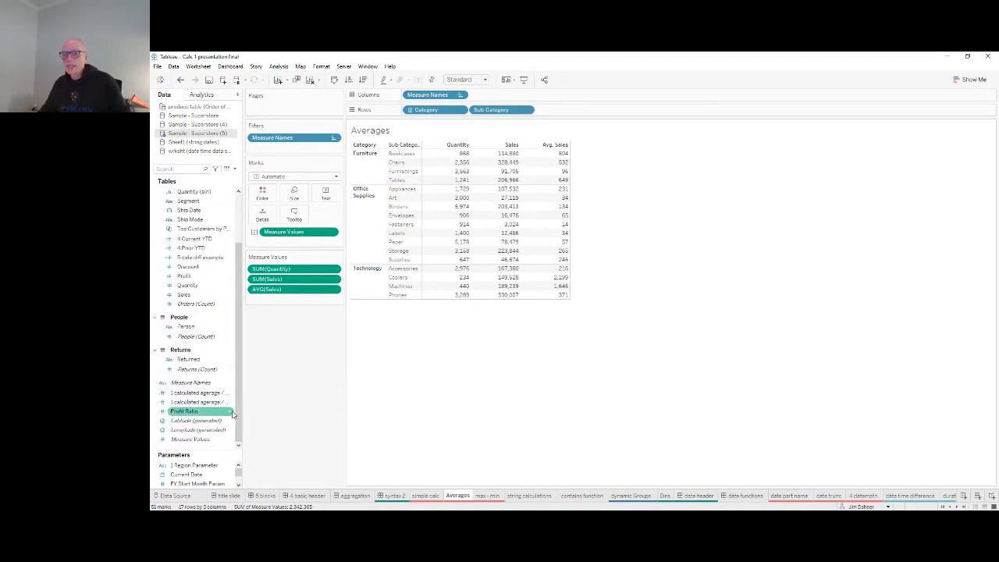
left_click_drag(240, 412, 298, 412)
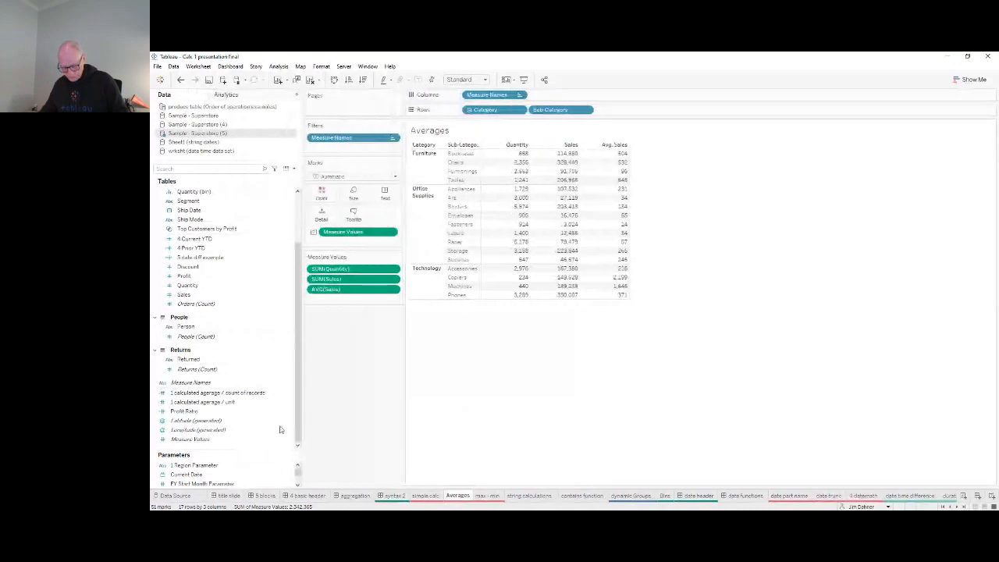
left_click(200, 394)
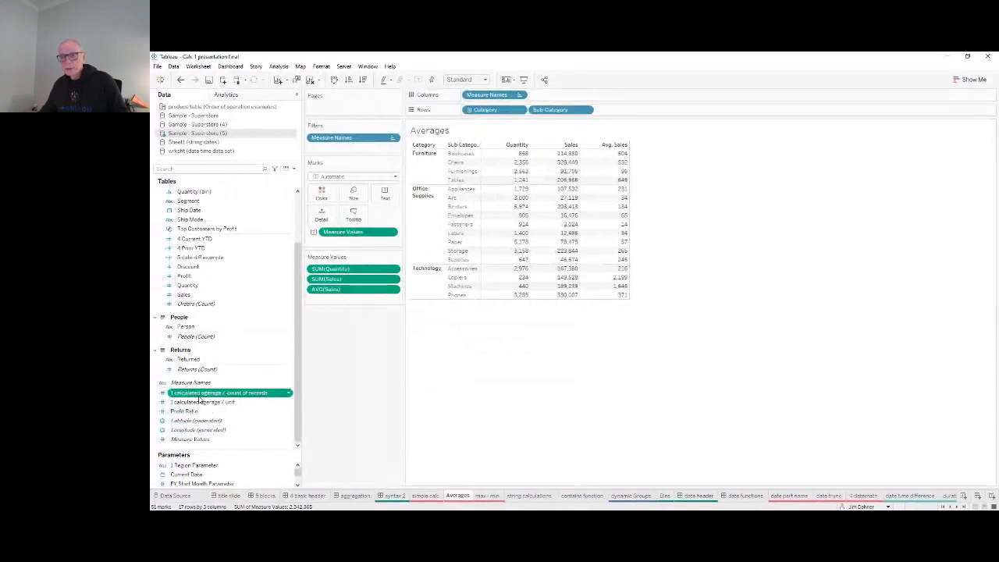
double_click(200, 394)
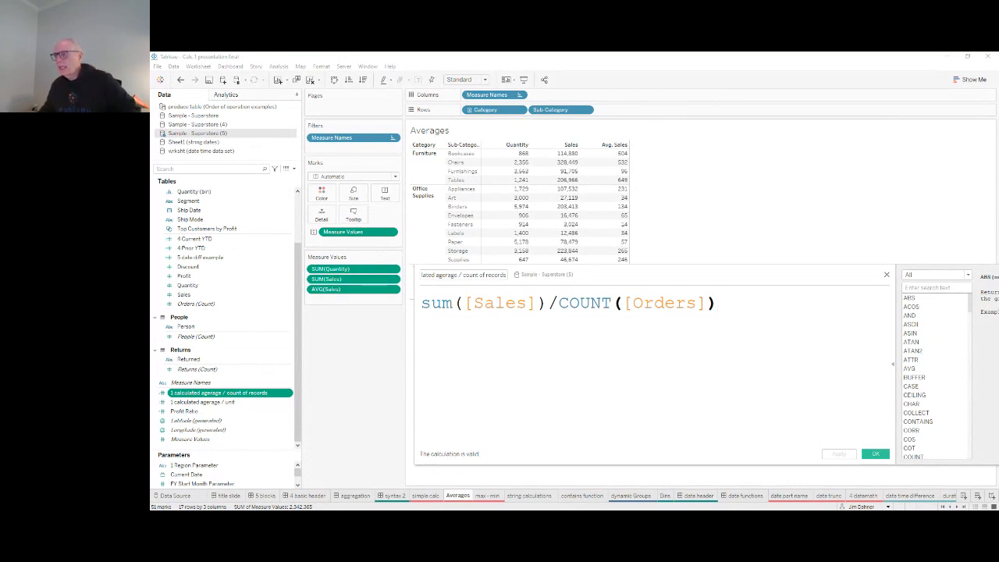
left_click(887, 274)
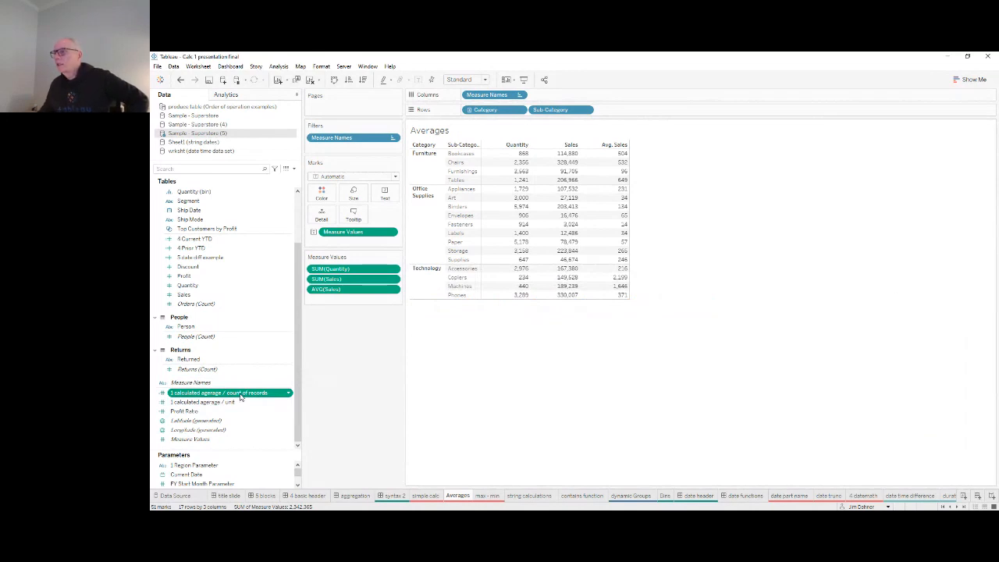
left_click_drag(240, 394, 651, 141)
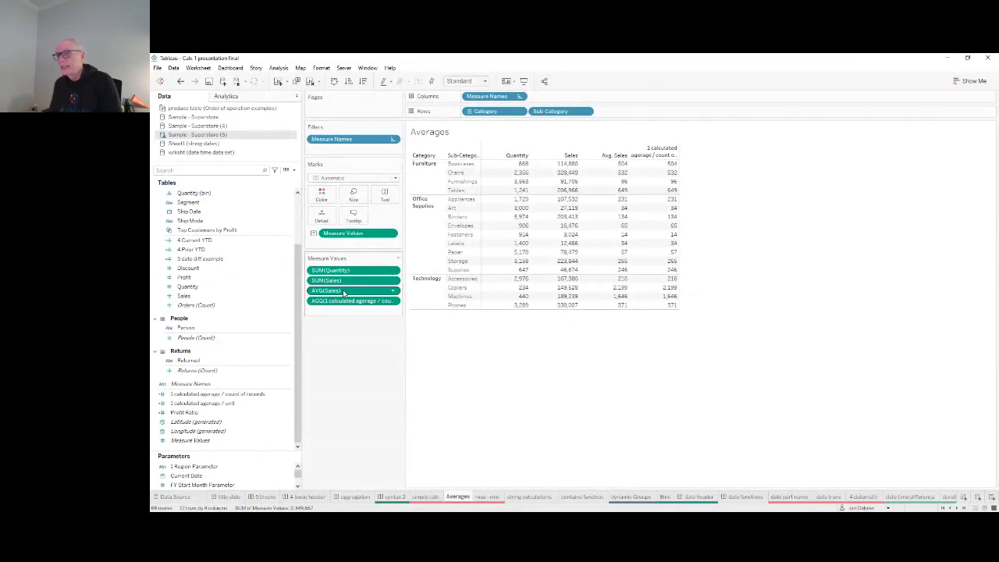
Review the formula of "1 calculated agerage / unit" and add that field to the Averages table as a measure column
double_click(231, 405)
scroll(499, 343, "up", 12)
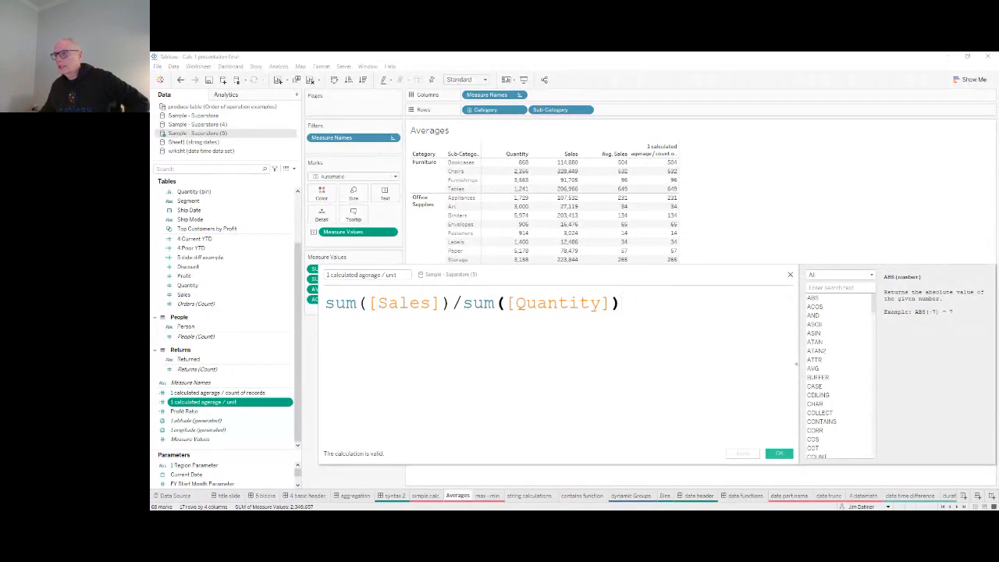
left_click(788, 274)
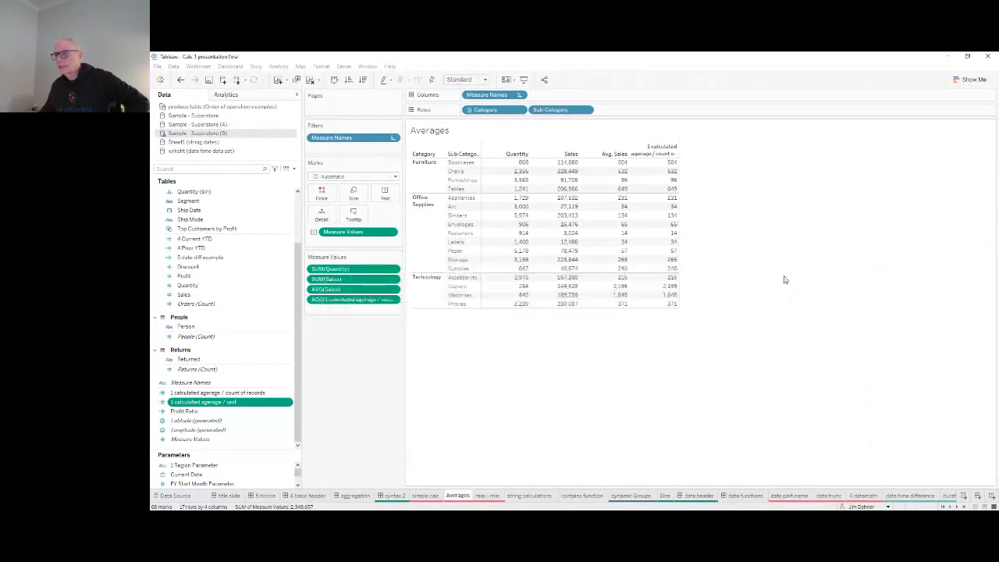
double_click(223, 402)
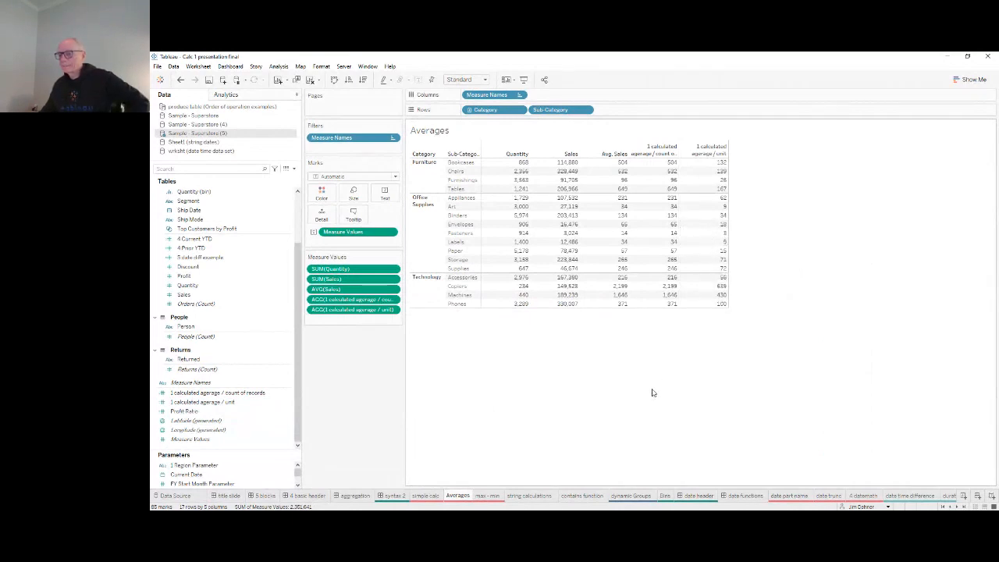
Switch to the max - min worksheet
left_click(486, 498)
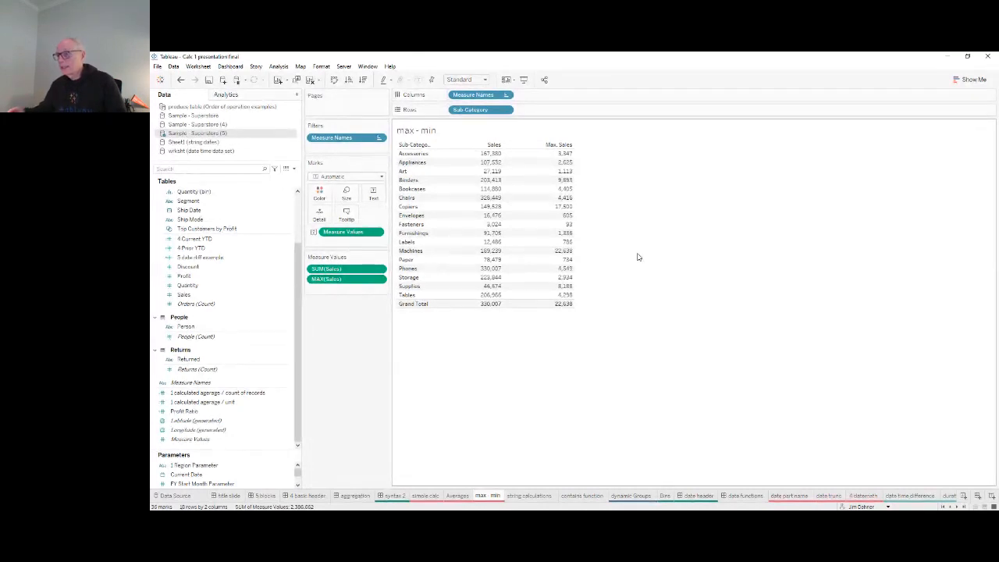
Change the maximum Sales measure to standard deviation and add the count of Orders to the max - min table
left_click(403, 306)
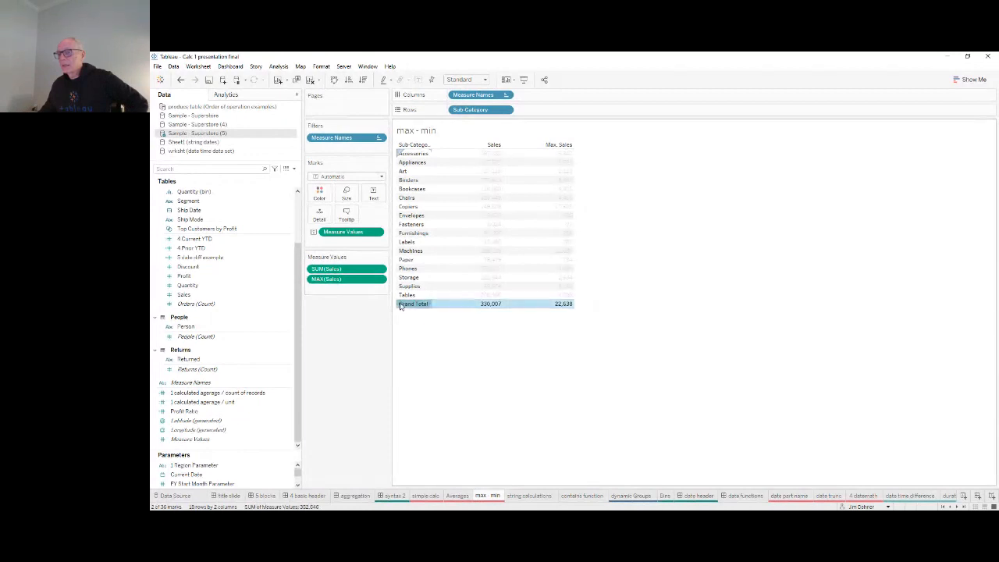
left_click(383, 281)
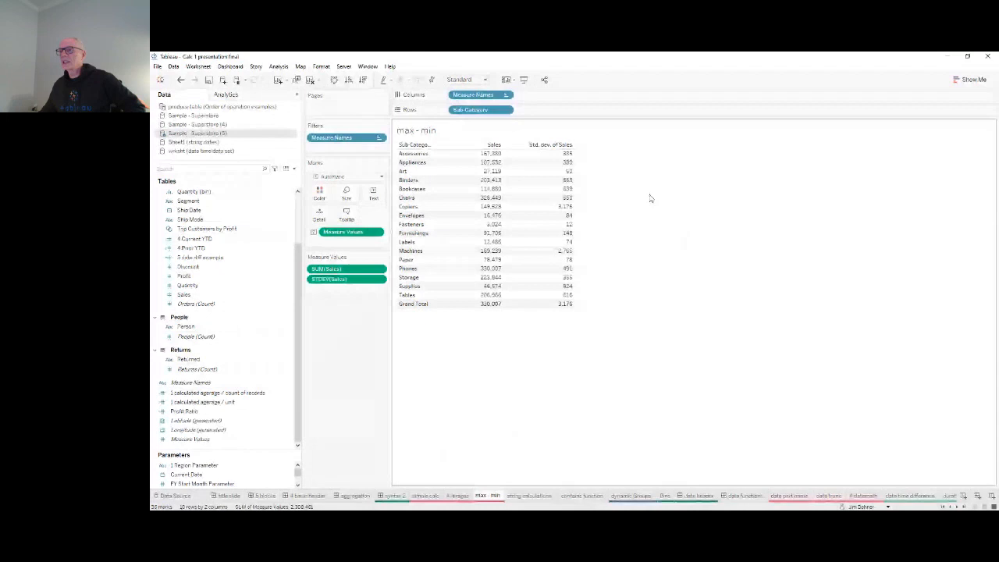
left_click(226, 403)
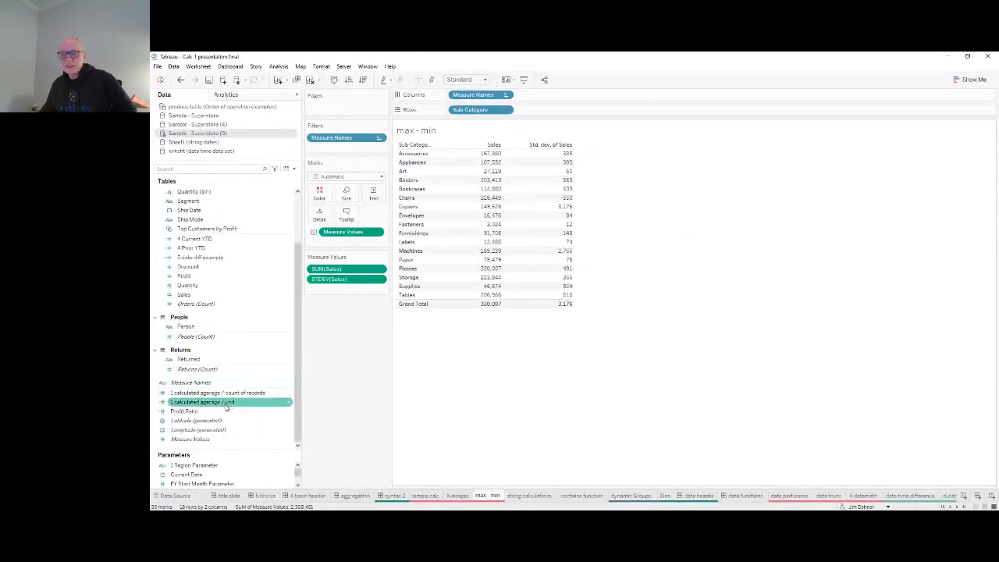
double_click(207, 304)
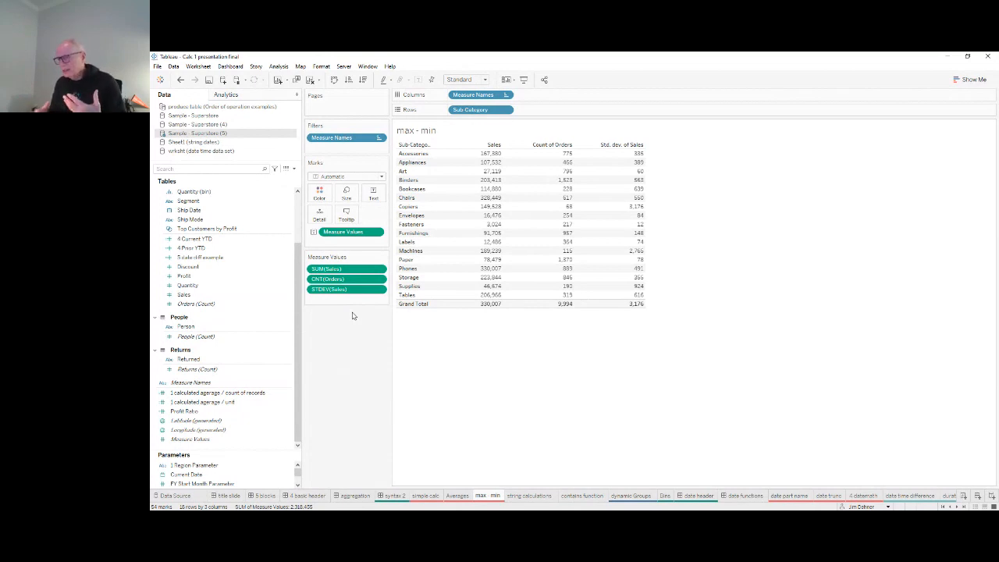
Switch to the string calculations worksheet and review the formula of "2 use of logical and"
left_click(532, 497)
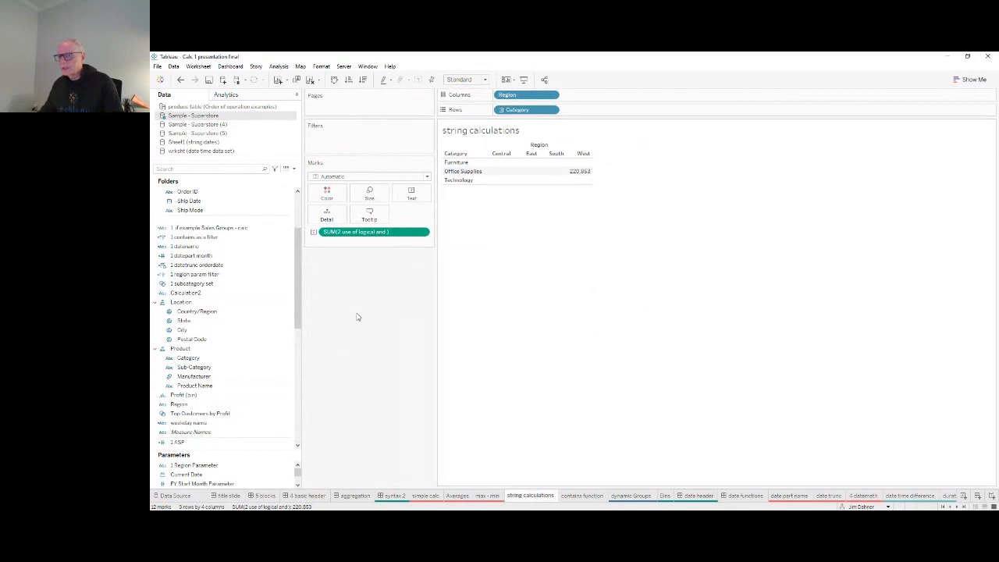
left_click(295, 356)
left_click(270, 297)
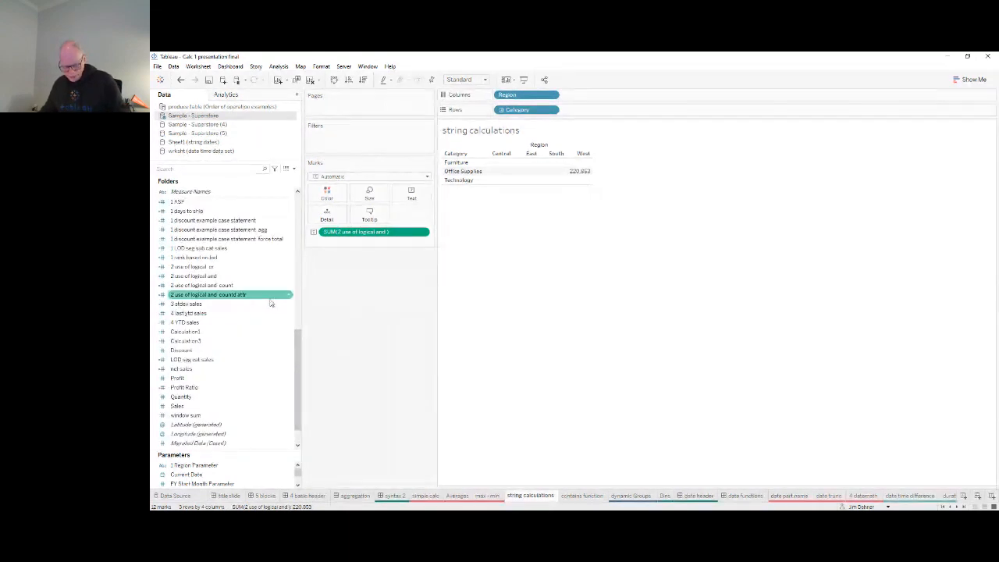
left_click(209, 277)
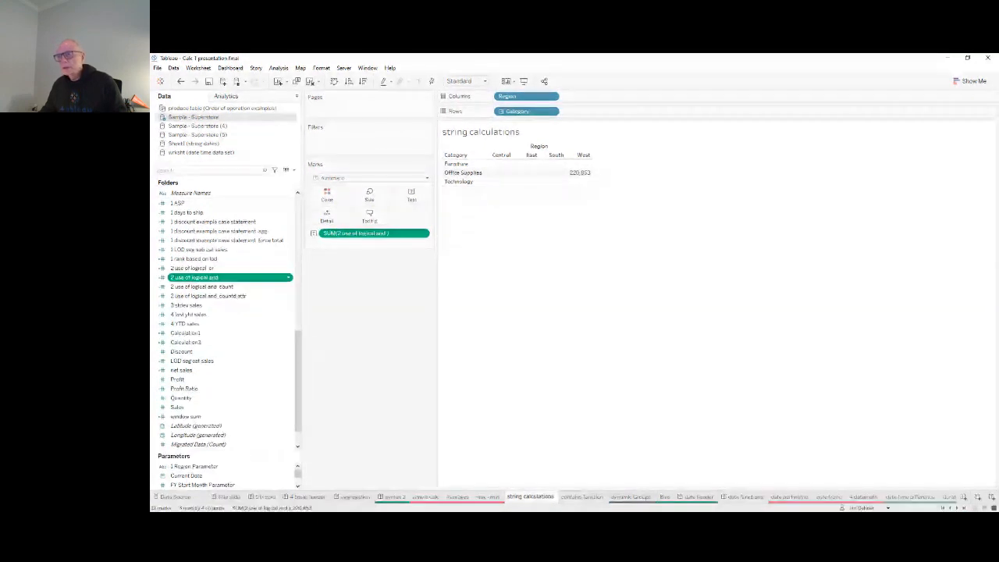
scroll(547, 365, "up", 3)
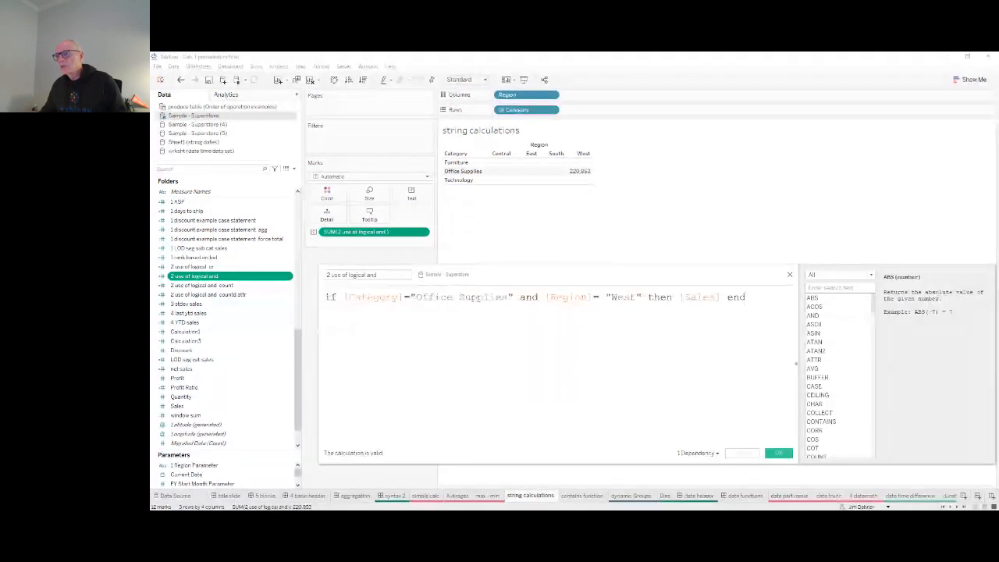
left_click_drag(558, 274, 596, 253)
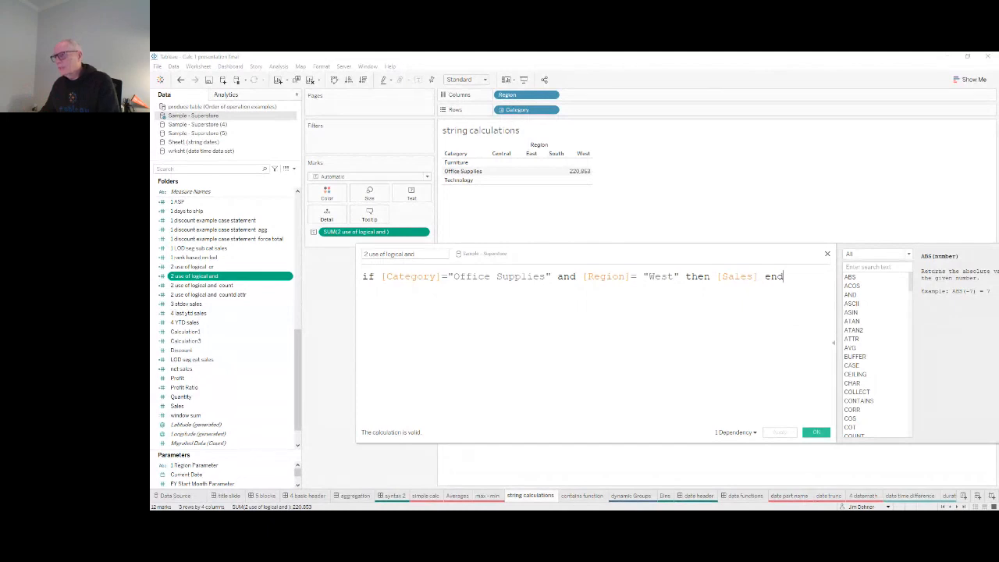
left_click(827, 254)
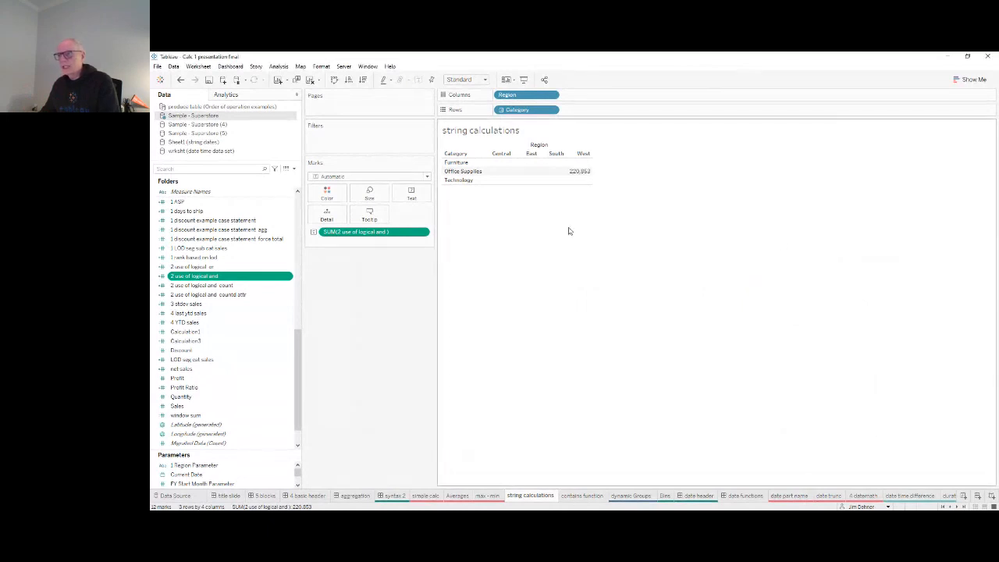
Review the formula of "2 use of logical or"
left_click(212, 268)
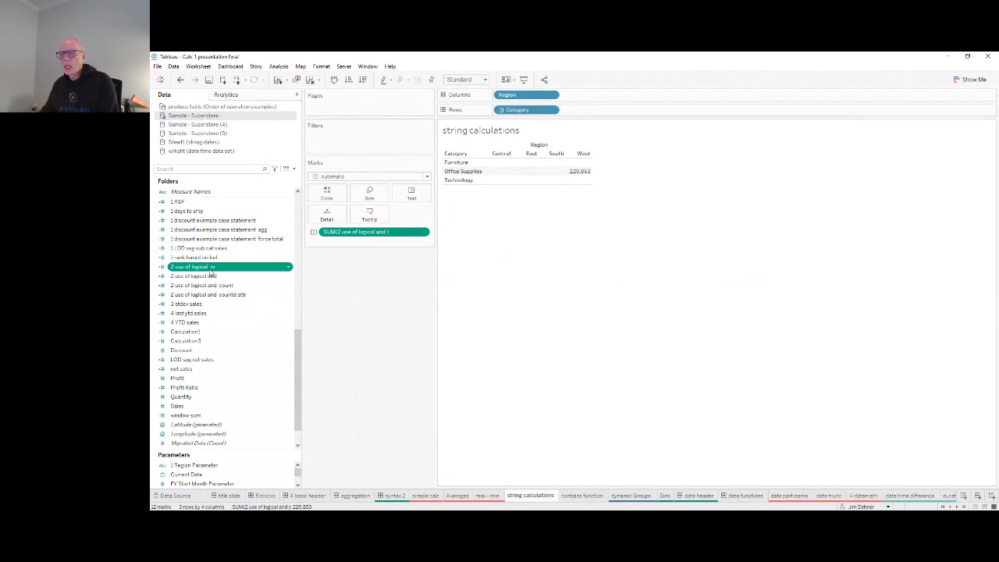
left_click(233, 319)
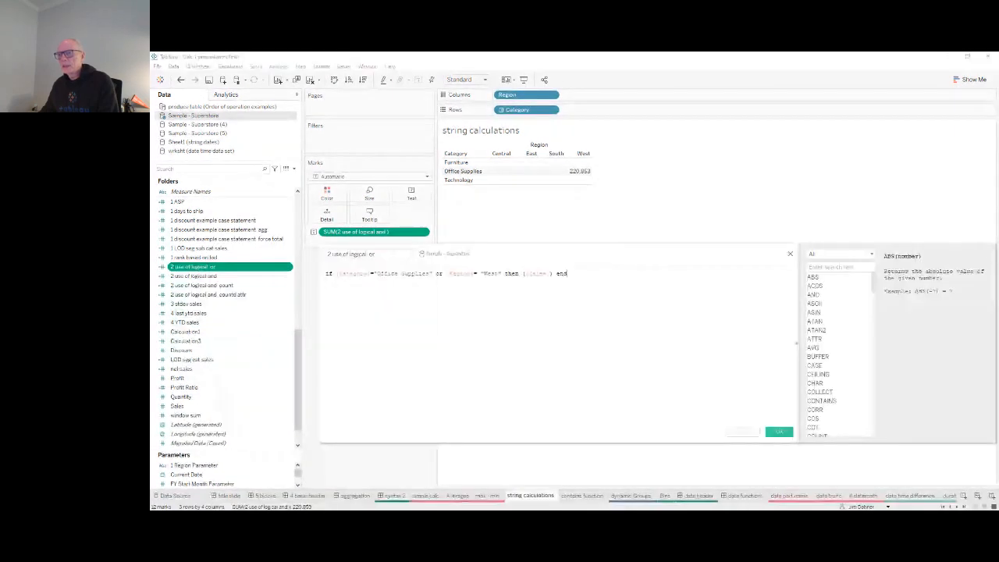
scroll(559, 343, "up", 4)
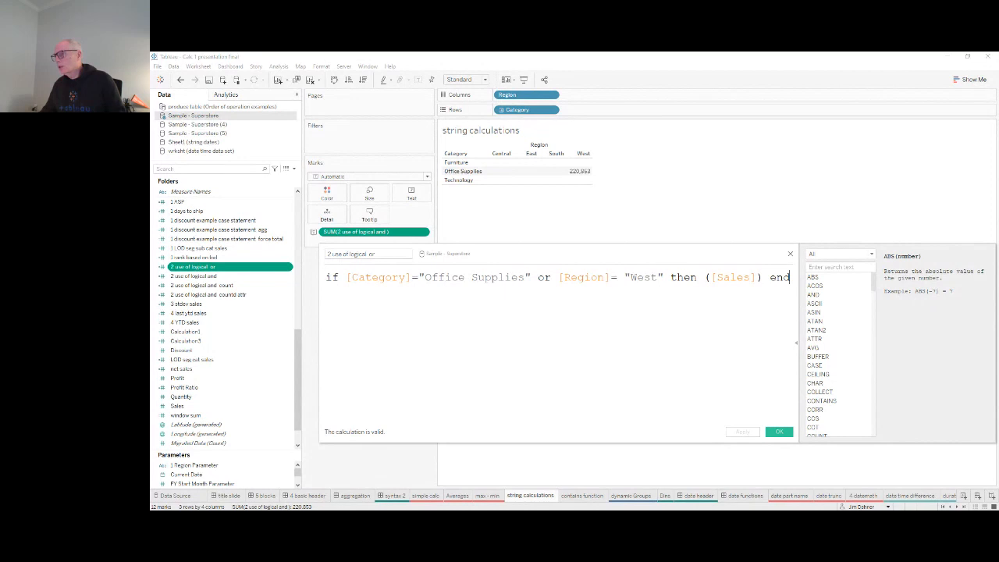
left_click_drag(609, 252, 570, 251)
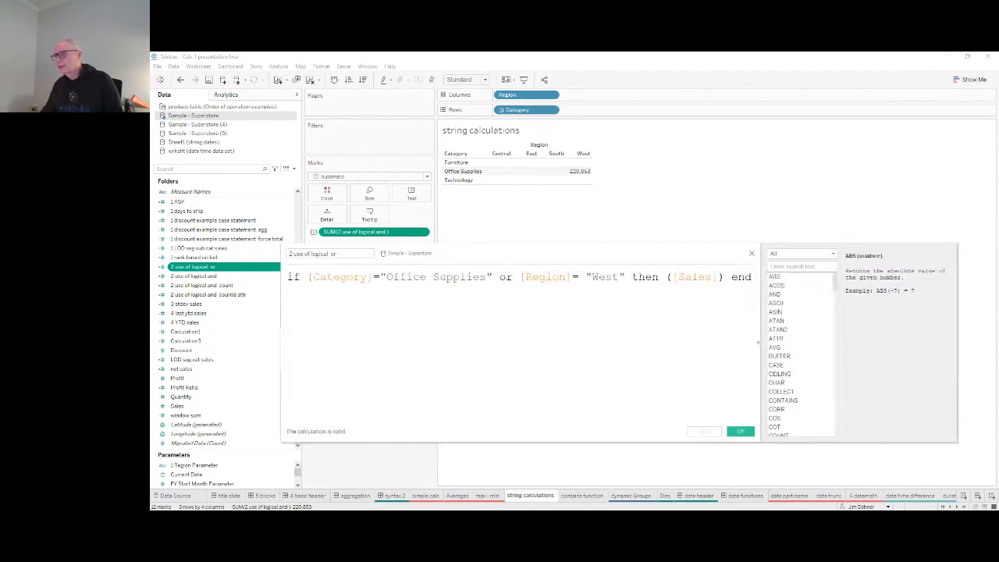
left_click(740, 431)
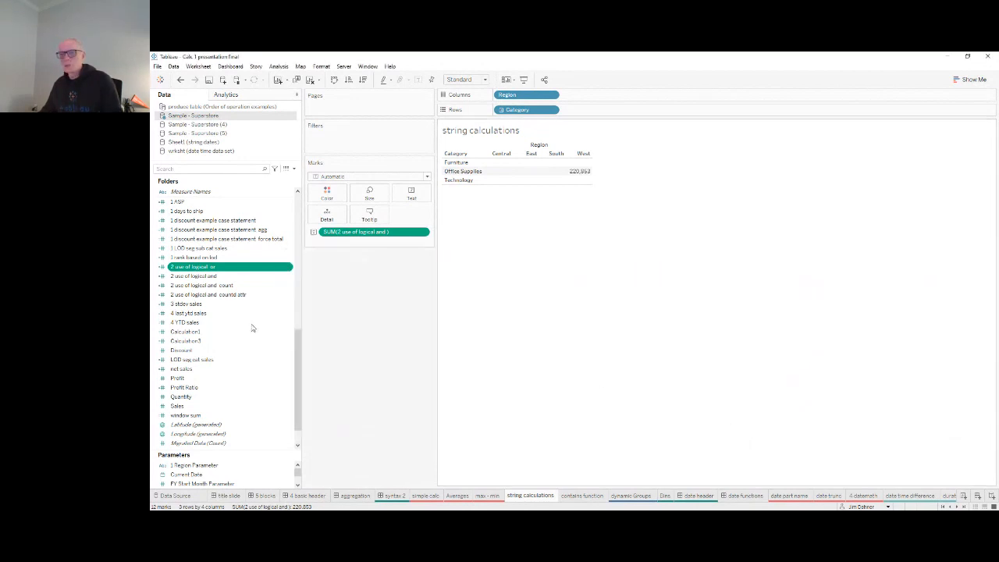
Add "2 use of logical or" to the table for comparison, group the rows by Measure Names before Category, and remove the added measure
left_click_drag(215, 269, 367, 232)
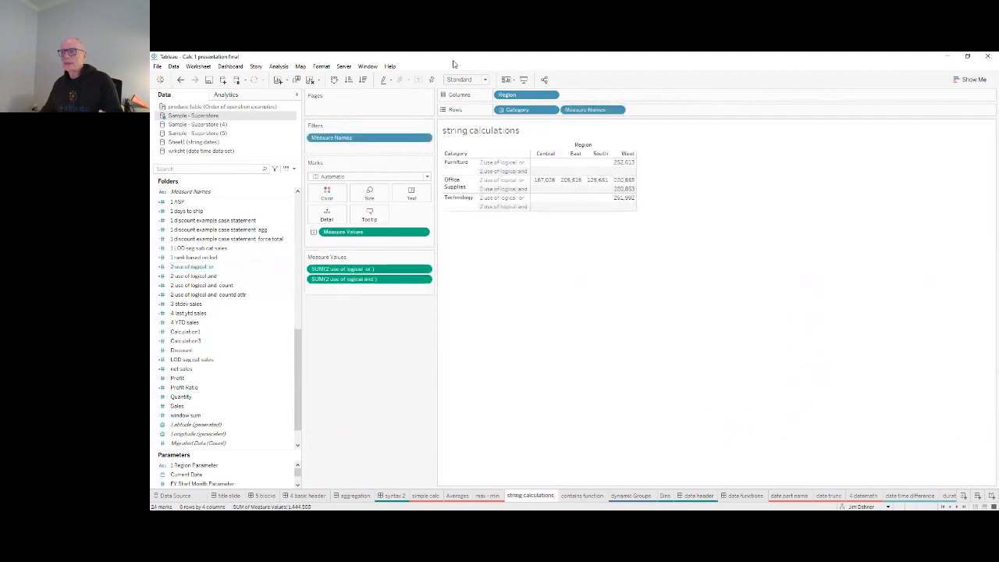
left_click_drag(585, 110, 500, 110)
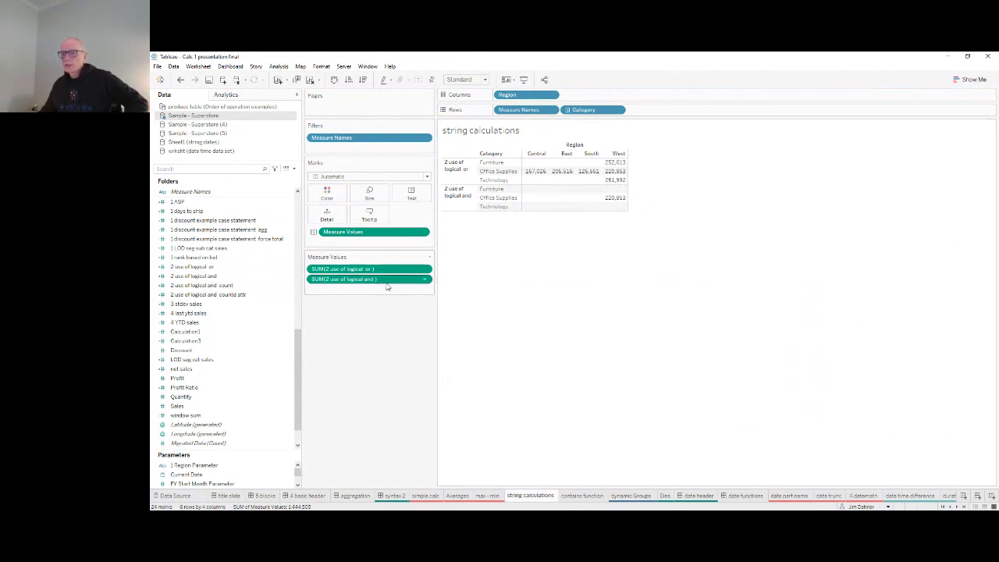
left_click_drag(380, 272, 232, 258)
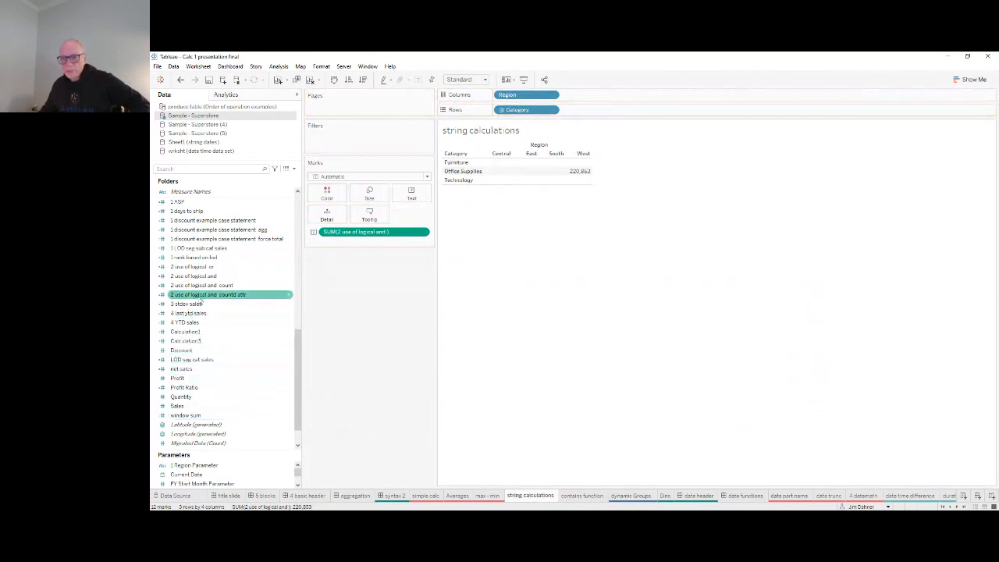
Review the formula of "2 use of logical and count" and add that field to the string calculations table
left_click(207, 287)
right_click(208, 286)
left_click(238, 337)
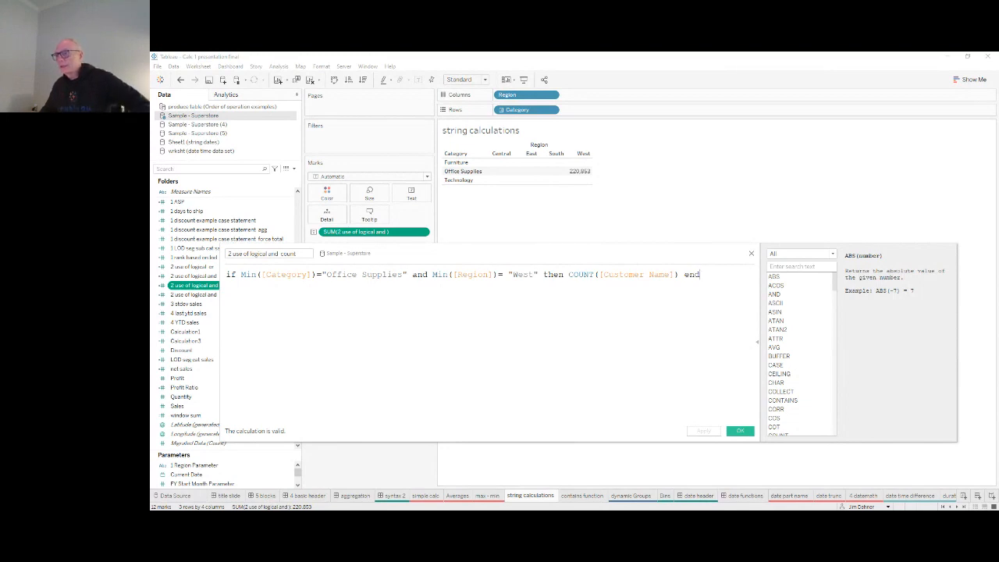
left_click(740, 431)
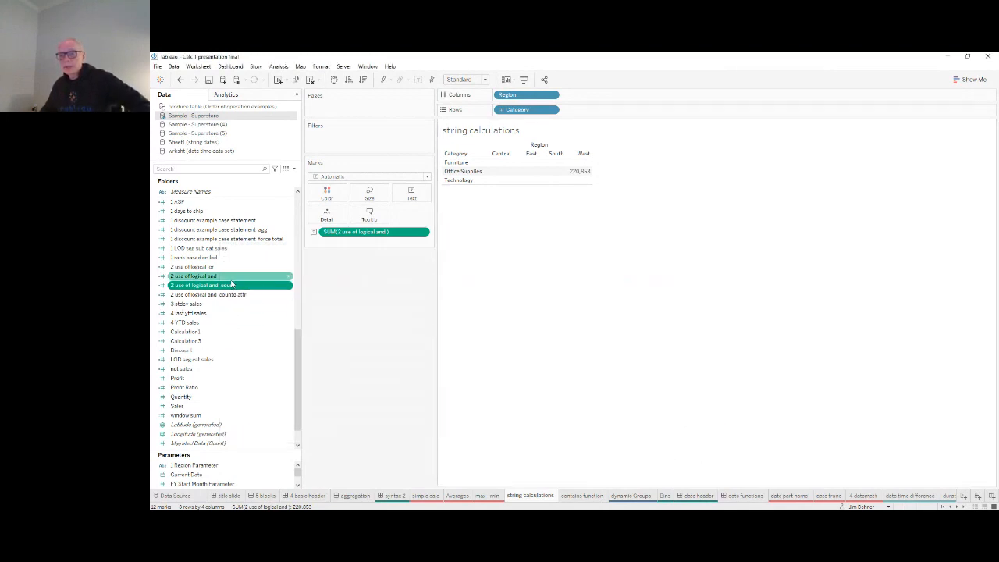
double_click(228, 287)
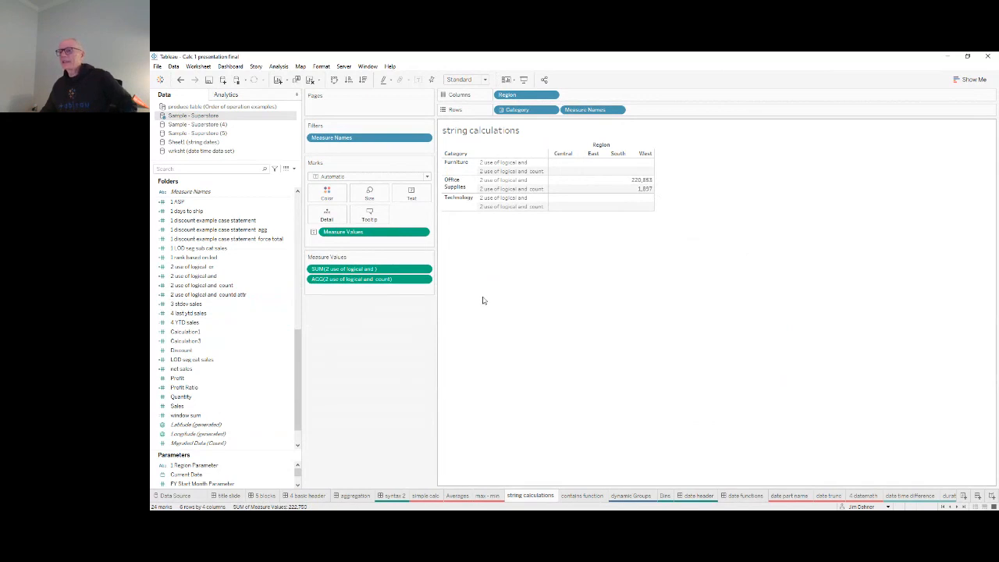
Review the formula of "2 use of logical and countd attr" and add that field to the string calculations table
left_click(263, 304)
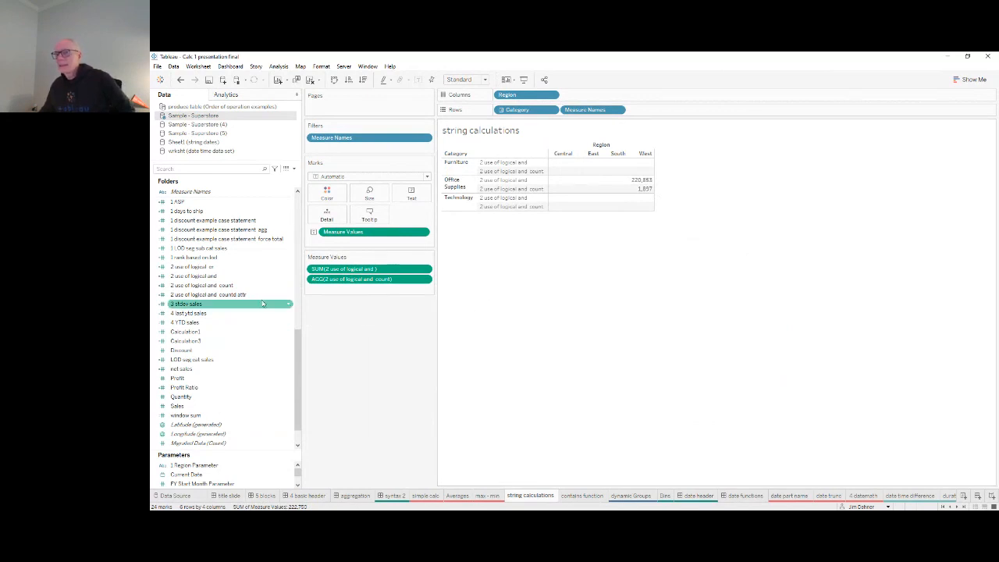
left_click(211, 313)
left_click(240, 295)
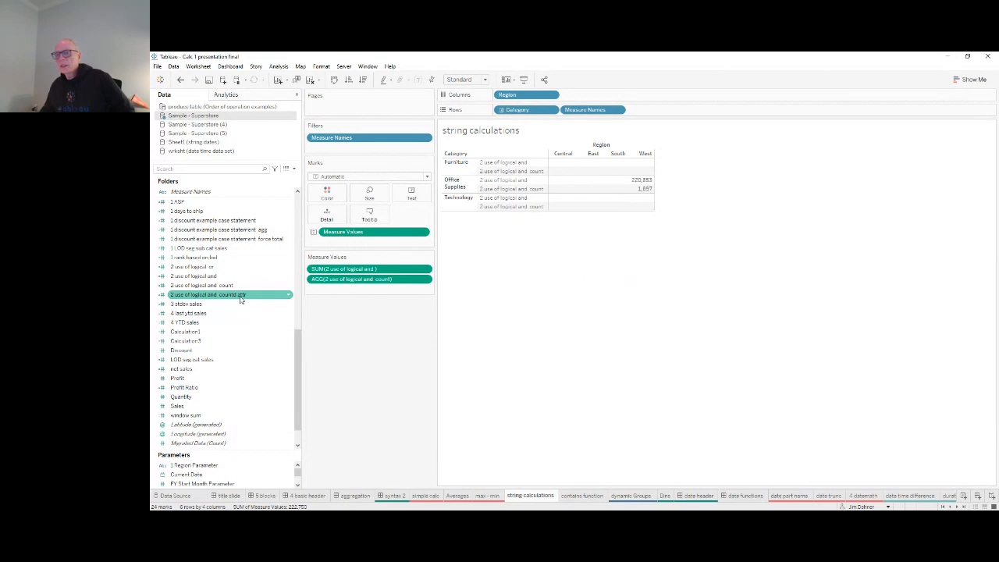
double_click(241, 296)
scroll(382, 284, "up", 5)
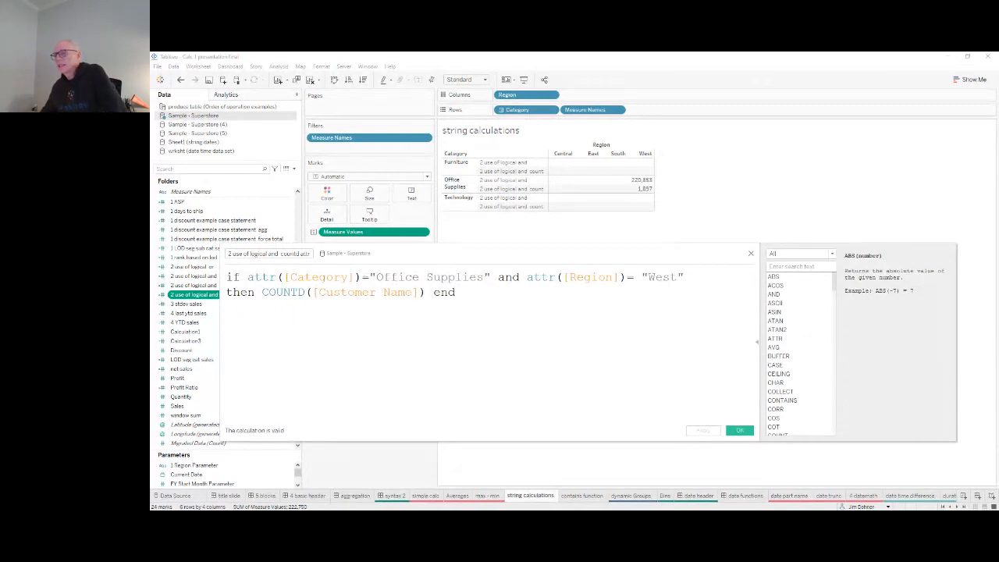
left_click(730, 430)
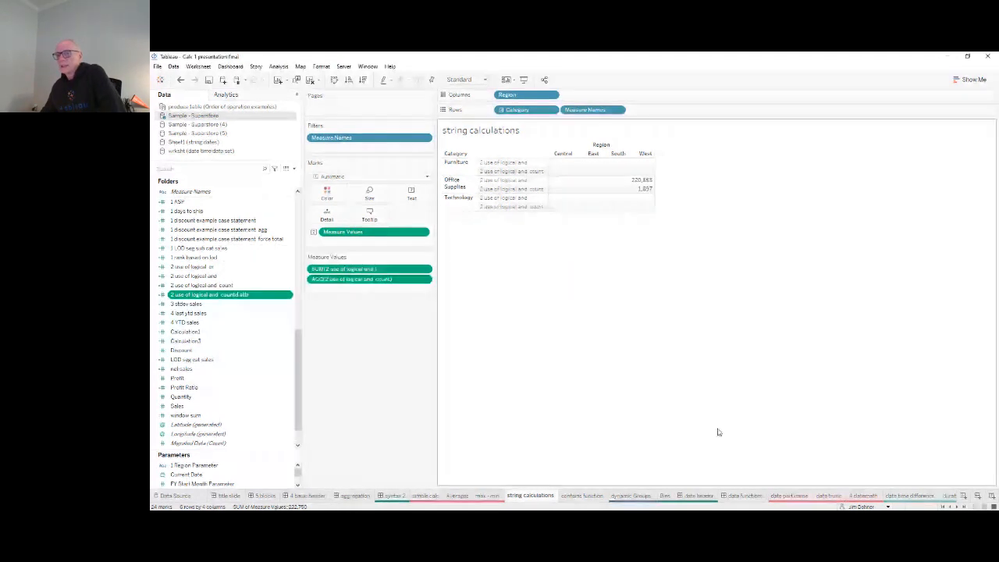
double_click(239, 297)
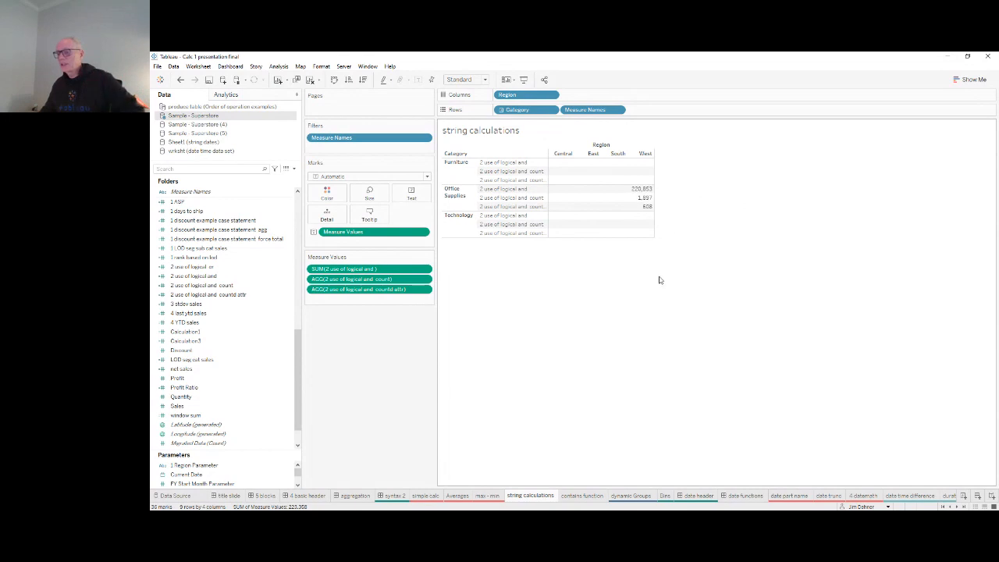
Switch to the contains function worksheet and open the formula of "1 contains as a filter" with the function list limited to String
left_click(582, 496)
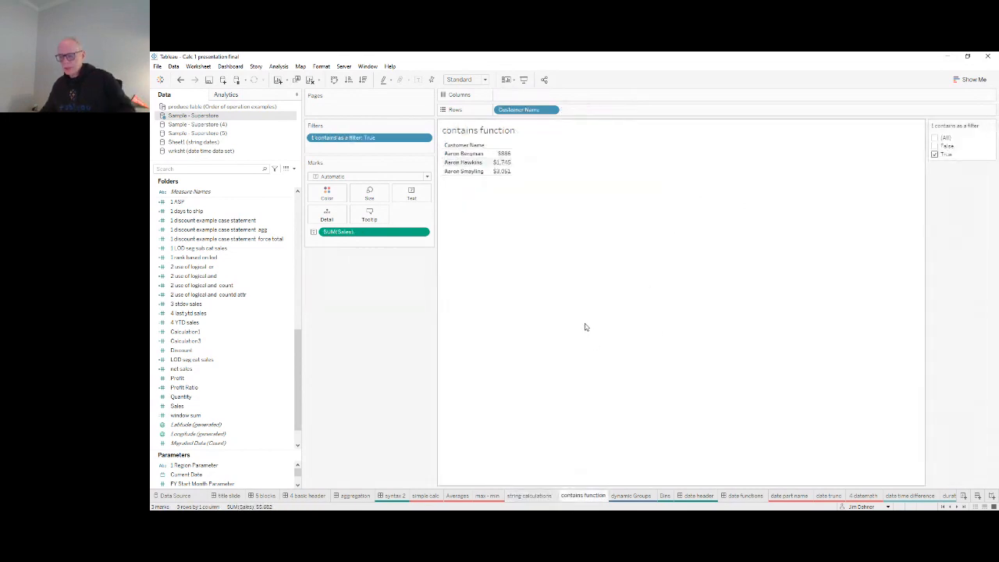
left_click_drag(299, 347, 300, 211)
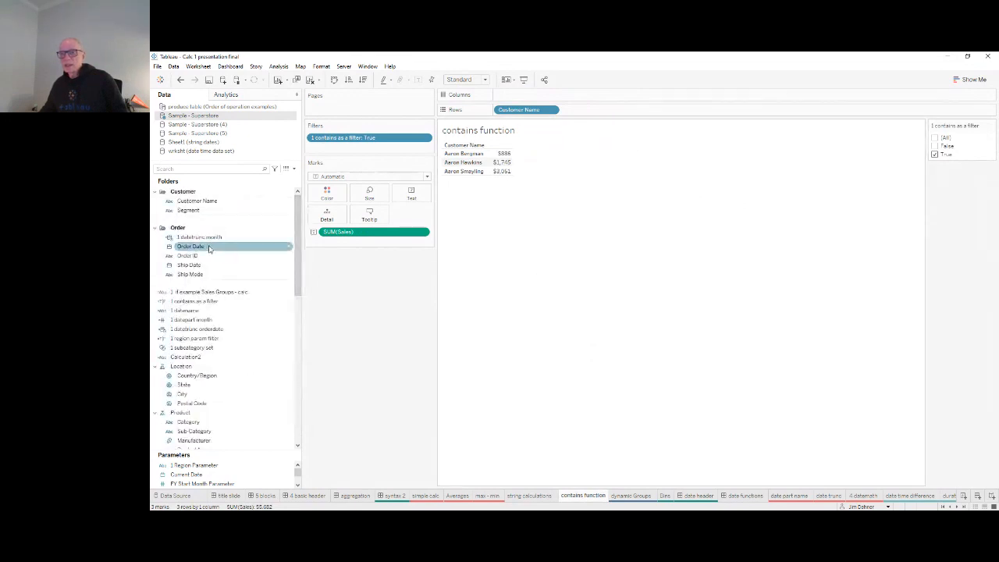
left_click(209, 301)
left_click(209, 302)
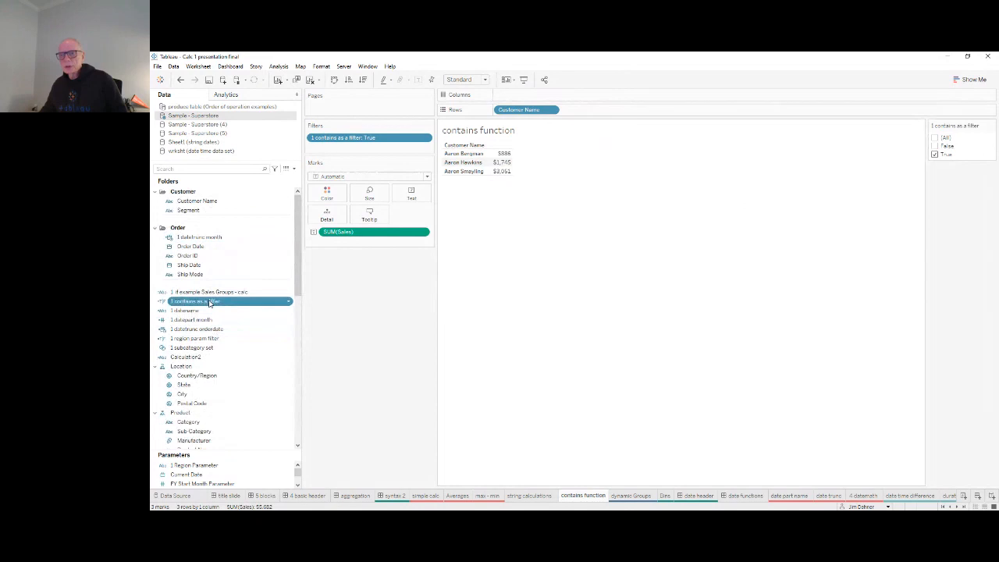
left_click(234, 357)
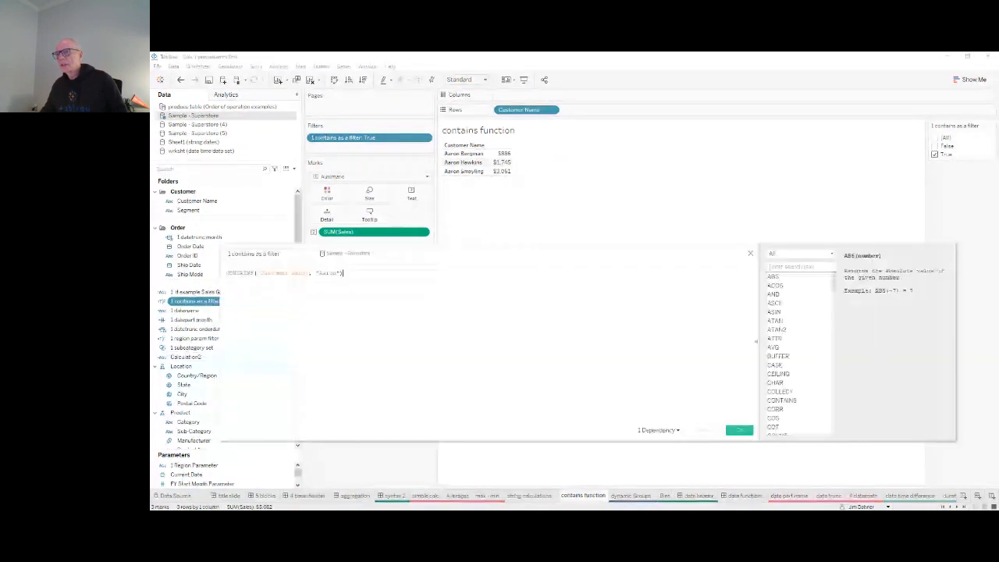
scroll(483, 336, "up", 4)
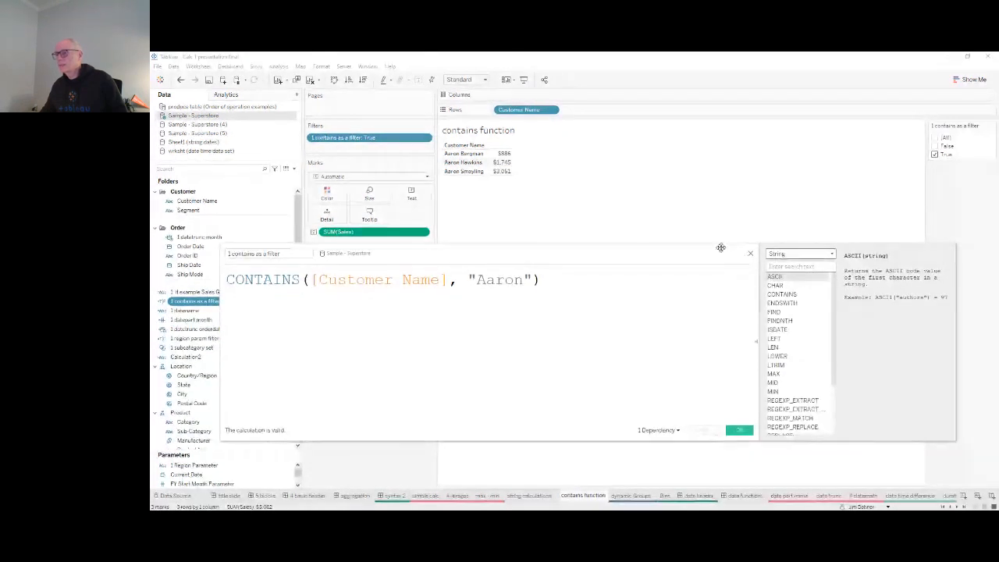
Browse the available String functions and show the reference help for the CONTAINS function used in the formula
left_click_drag(720, 247, 699, 203)
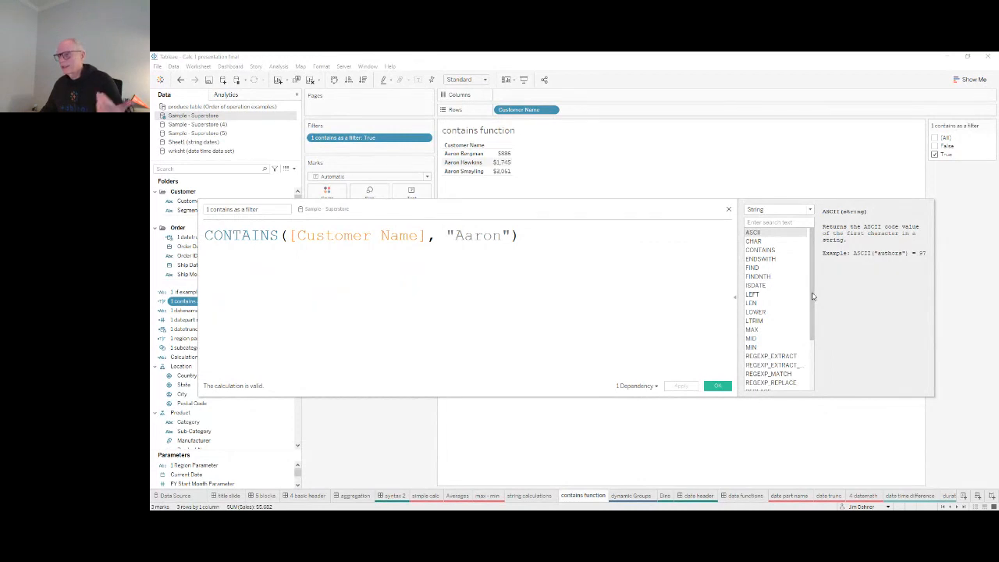
left_click_drag(812, 296, 809, 370)
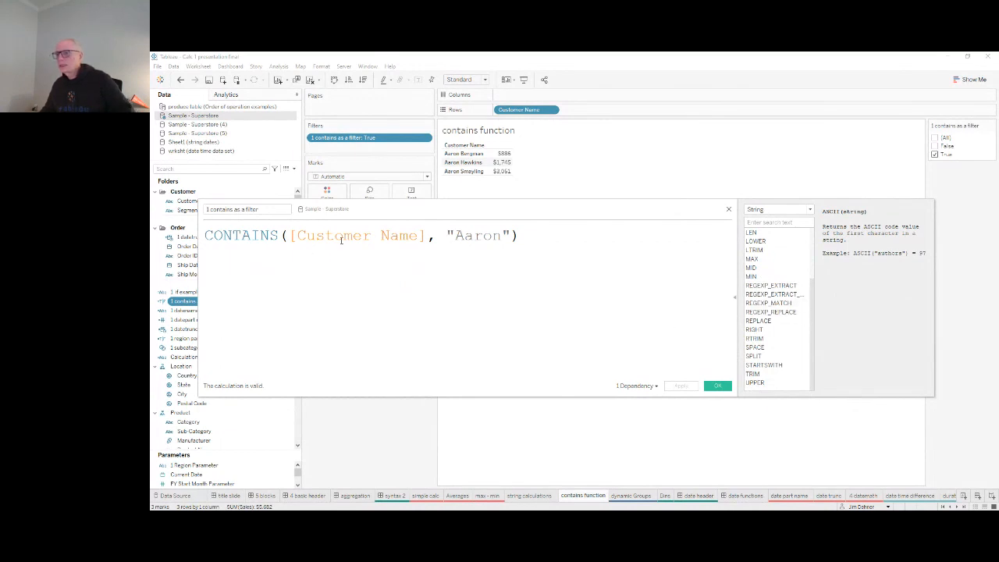
left_click(251, 235)
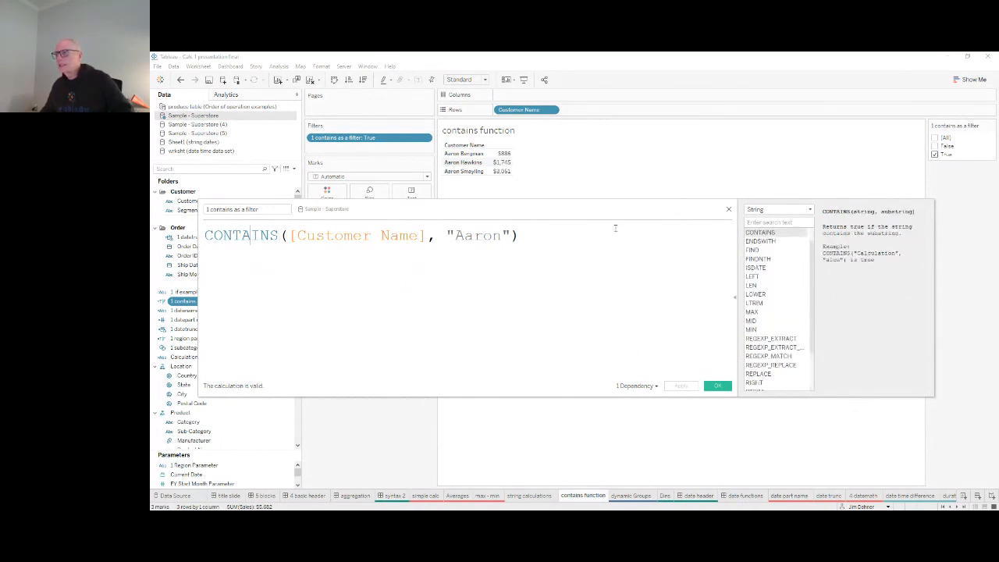
left_click_drag(615, 229, 651, 246)
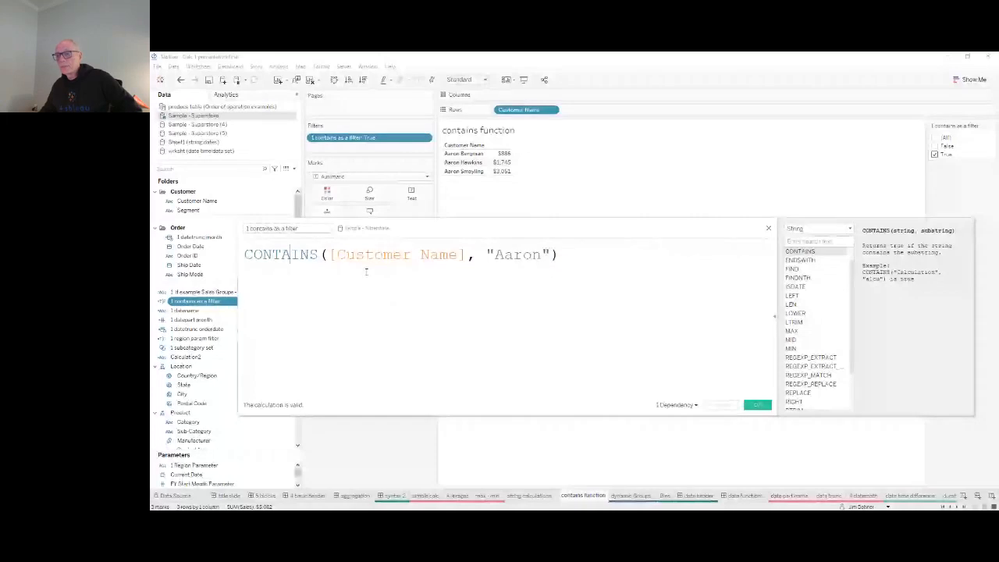
Review the Customer Name argument of the CONTAINS formula and close the calculation to return to the filtered customer table
left_click_drag(463, 254, 327, 254)
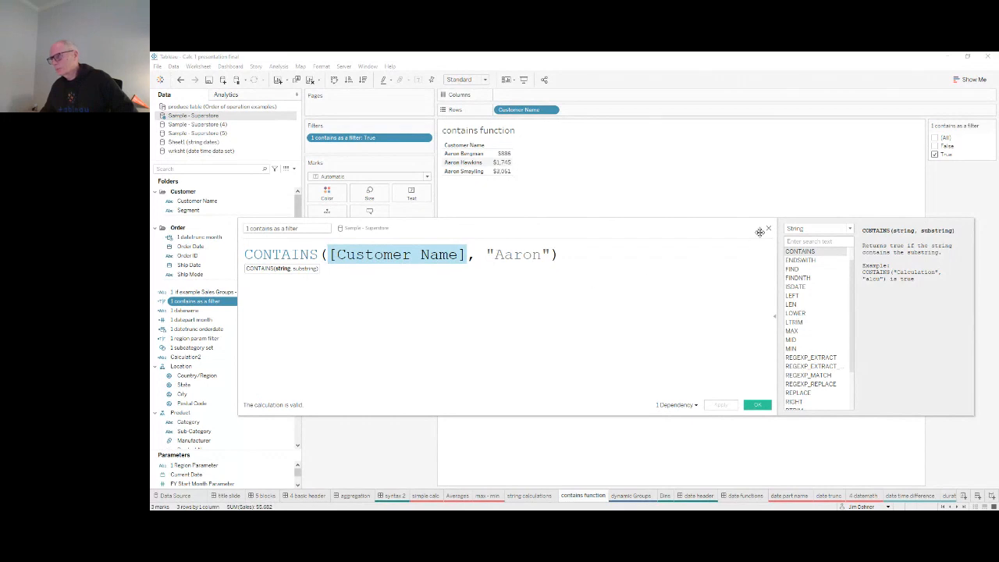
left_click(757, 404)
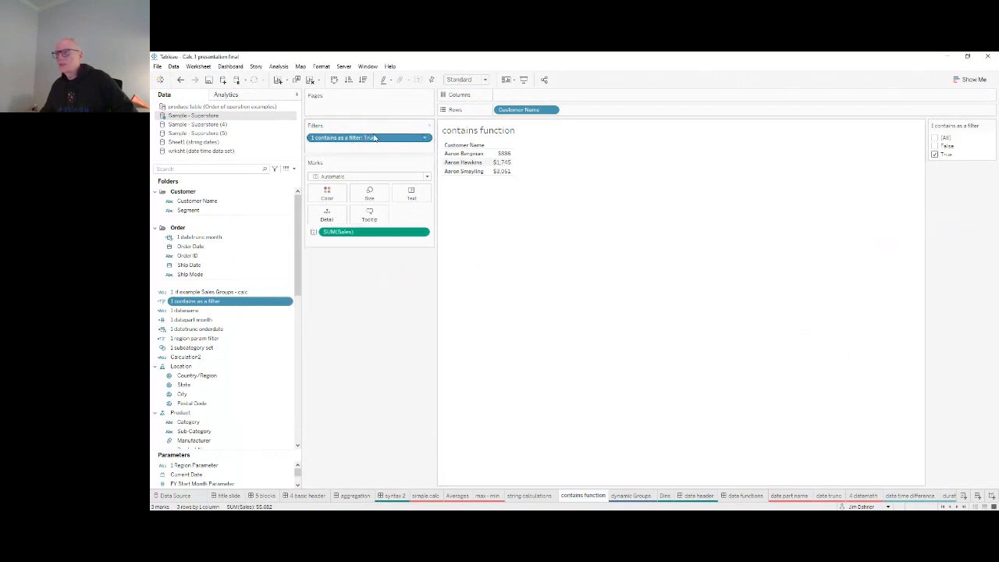
left_click(934, 154)
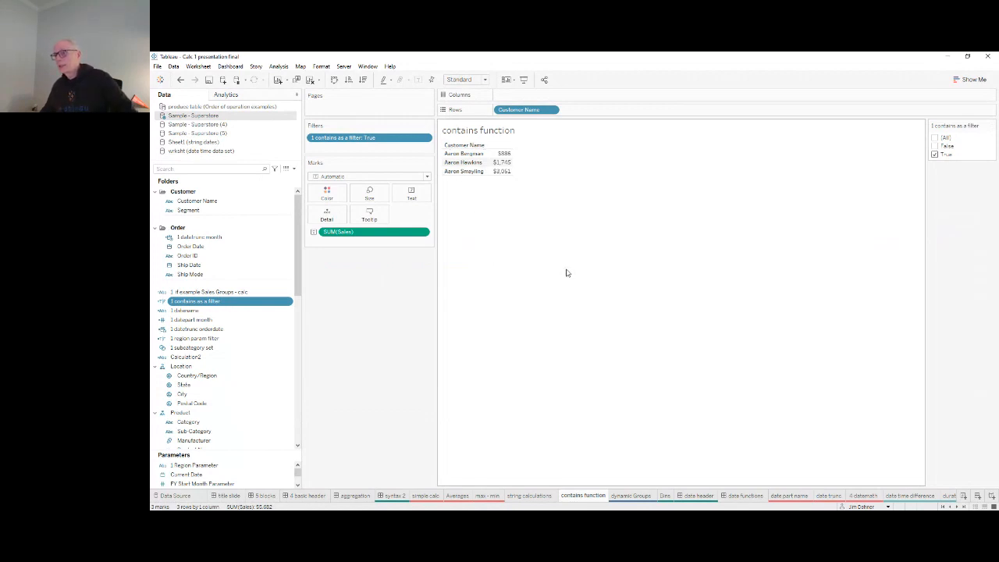
Switch to the dynamic Groups worksheet and open the formula of "2 create groups" with its text enlarged
left_click(636, 497)
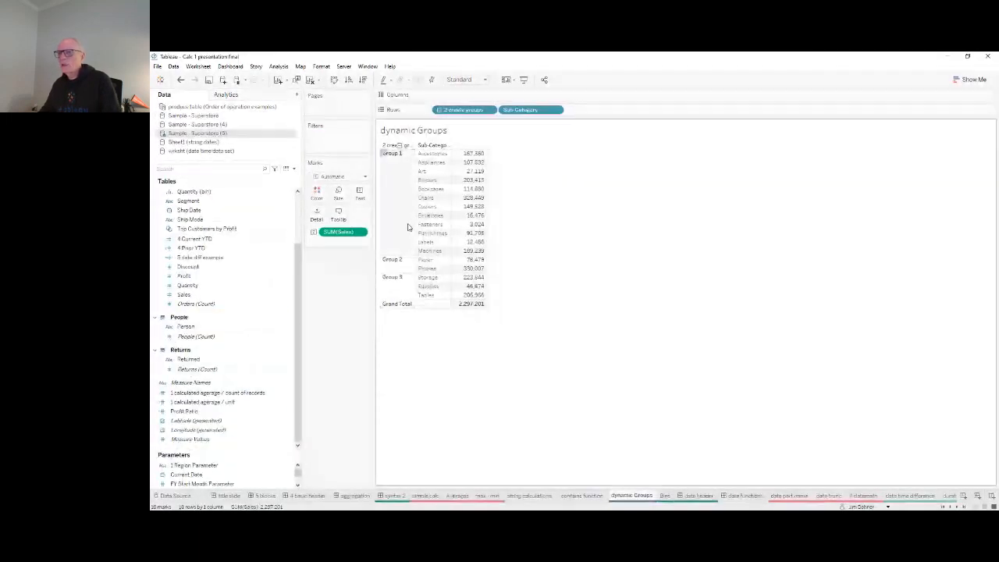
left_click(293, 277)
scroll(226, 274, "up", 3)
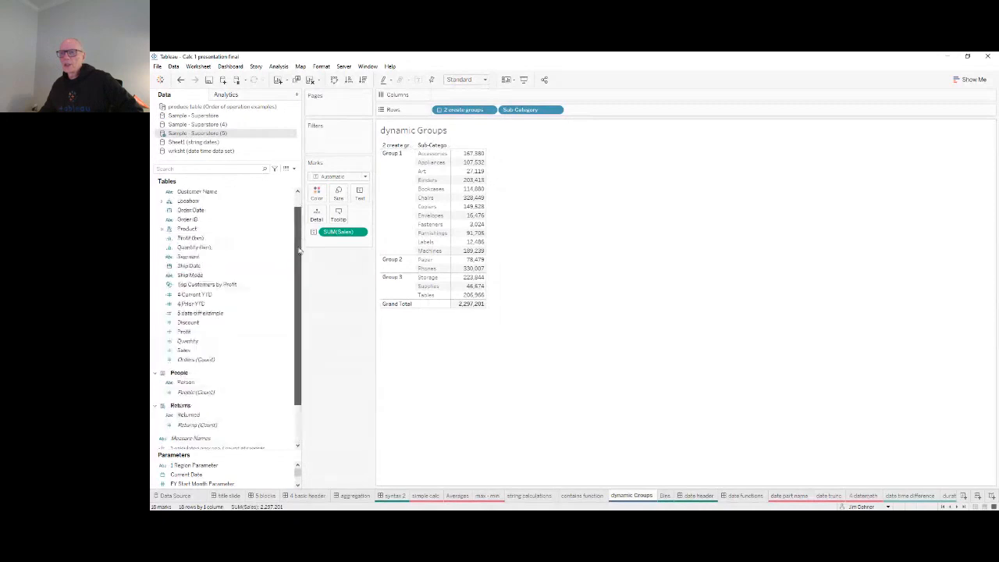
left_click(161, 201)
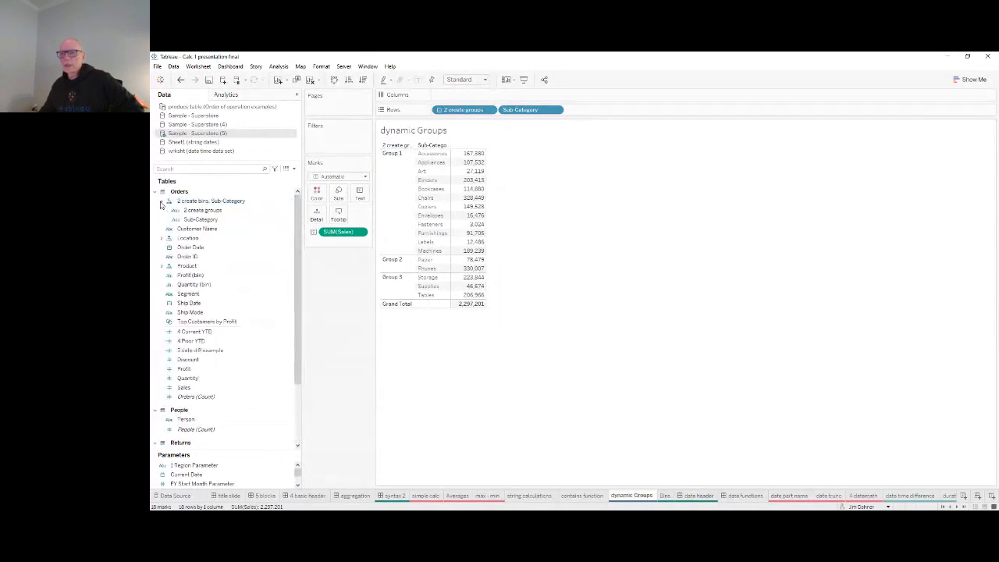
left_click(191, 211)
left_click(191, 213)
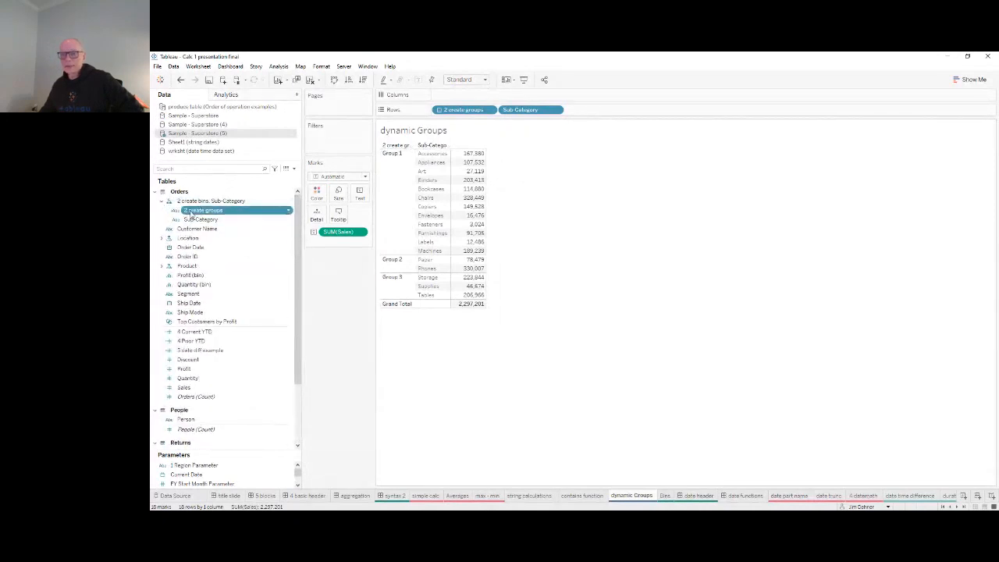
right_click(191, 214)
left_click(222, 270)
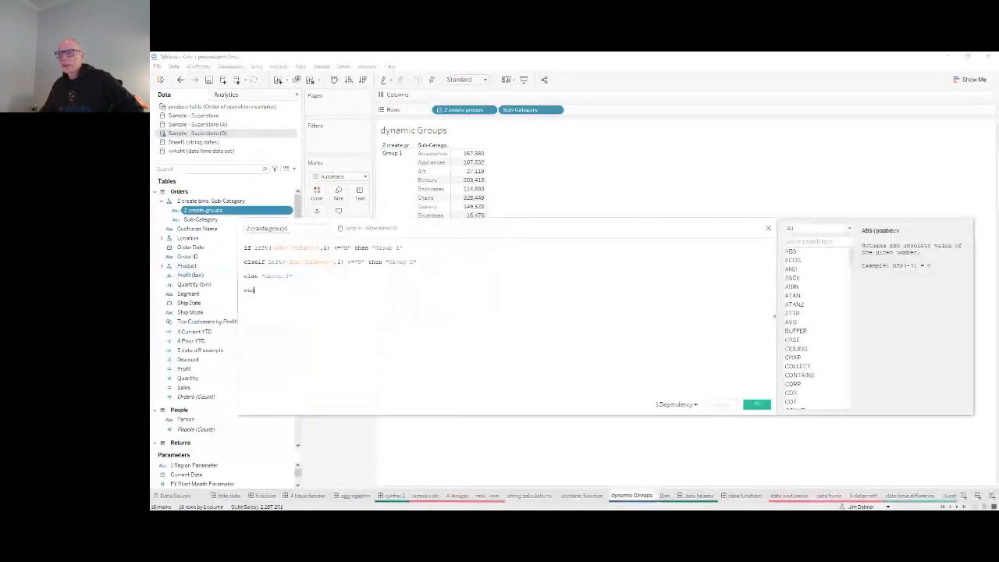
scroll(354, 285, "up", 10)
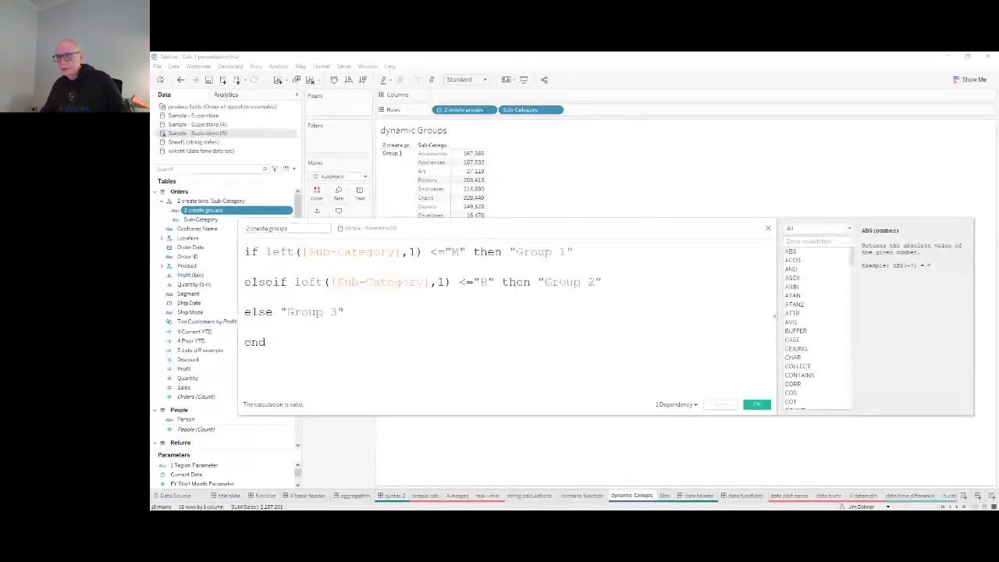
Review the LEFT function help and the Group 1 condition in the "2 create groups" formula, and close the calculation
left_click_drag(469, 228, 629, 150)
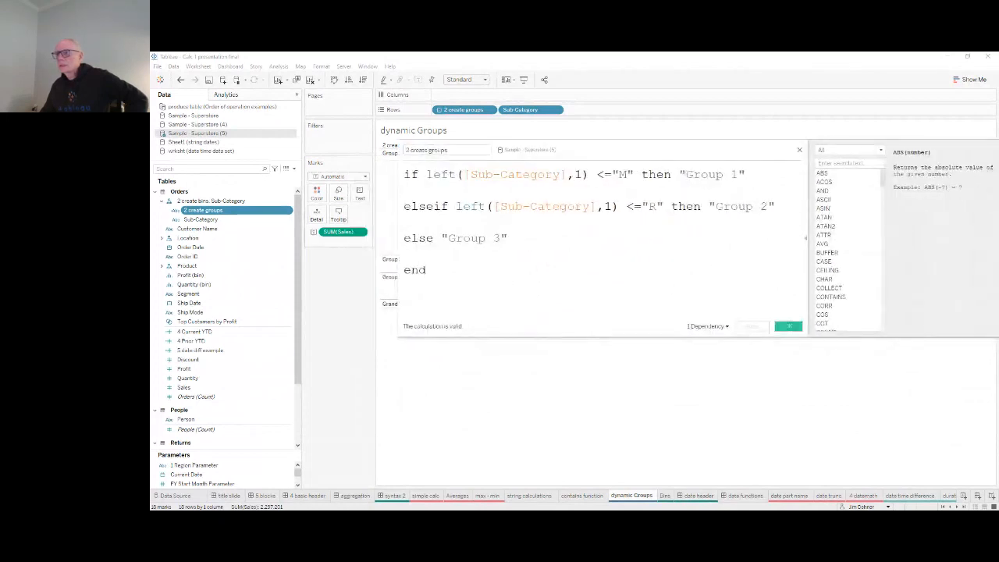
left_click(441, 174)
left_click_drag(593, 149, 587, 191)
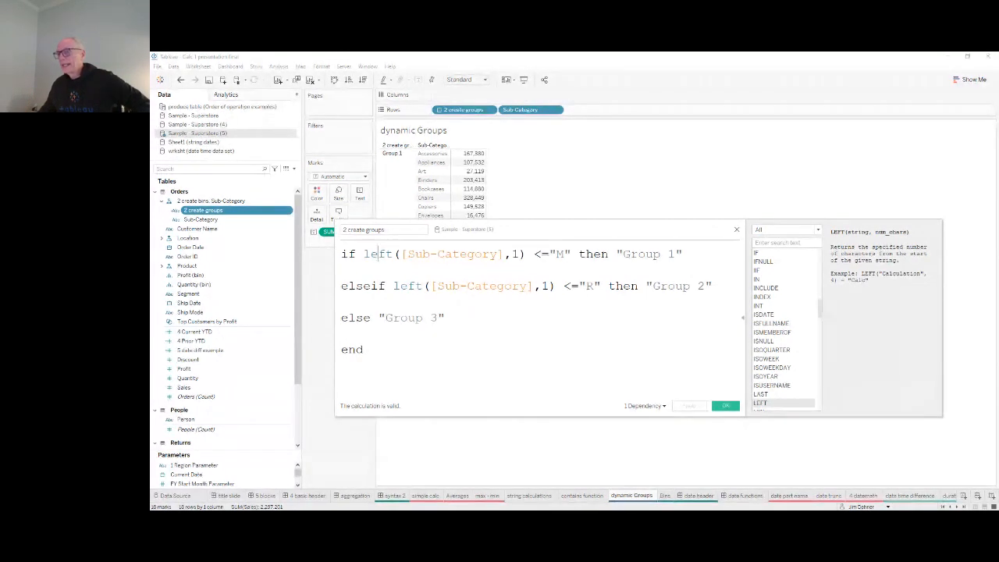
left_click_drag(364, 255, 571, 254)
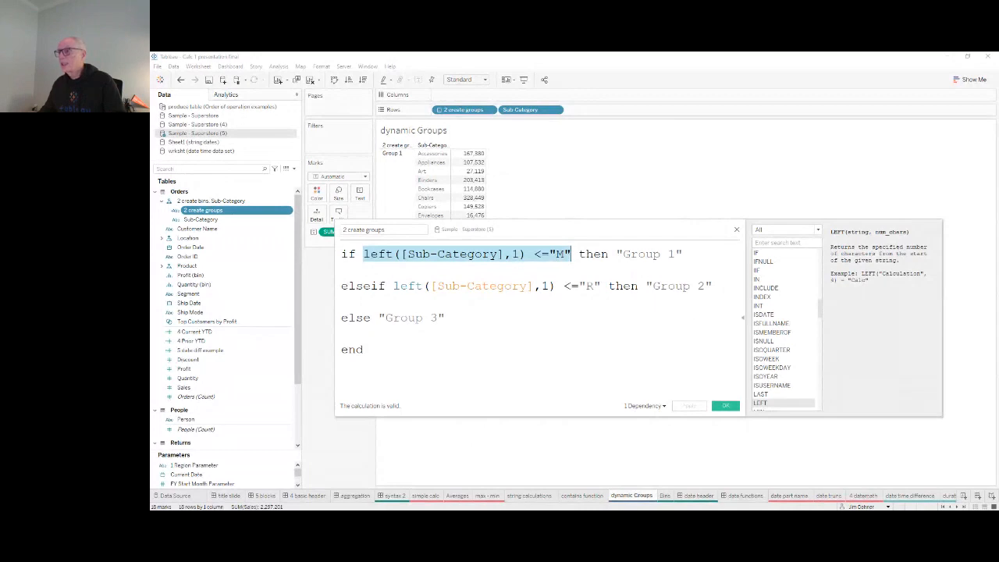
left_click_drag(617, 254, 683, 255)
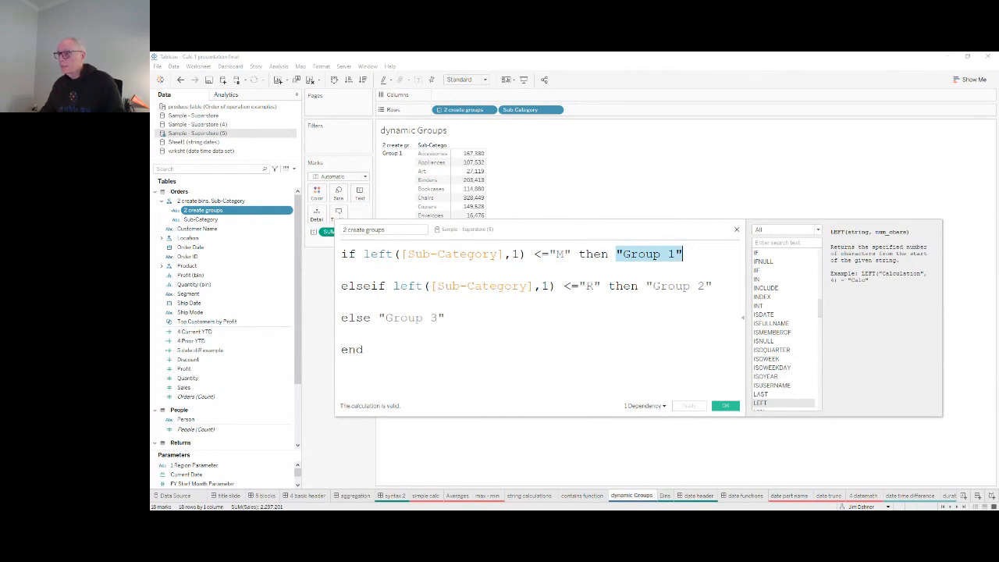
left_click(736, 229)
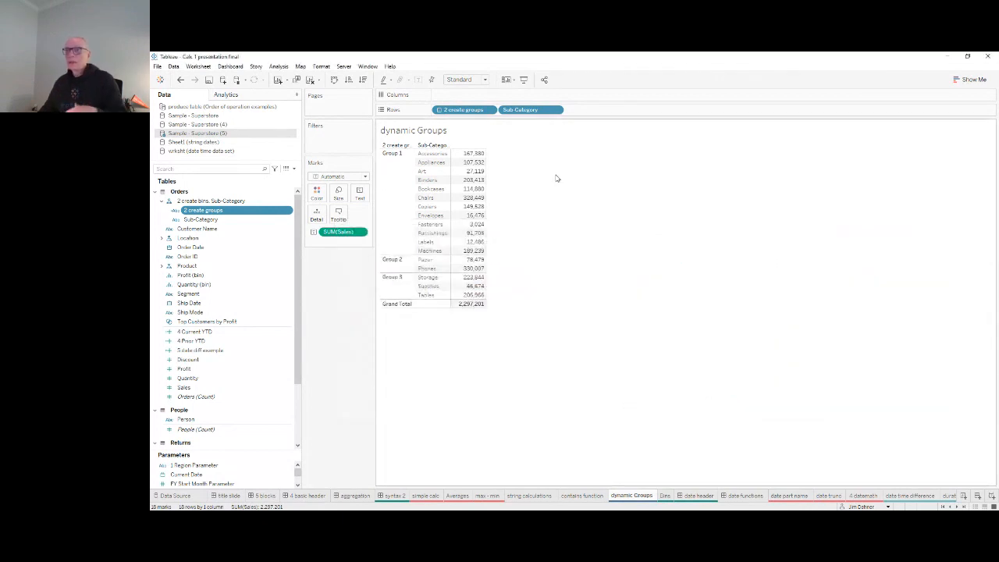
Remove Sub-Category from the rows to view sales by group only, and undo the removal
left_click_drag(520, 109, 257, 283)
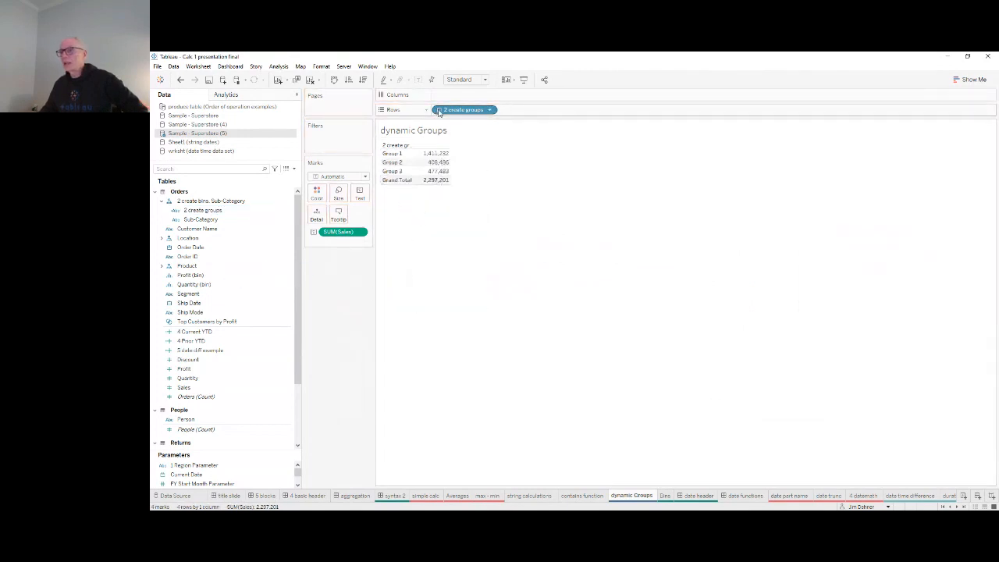
key("ctrl+z")
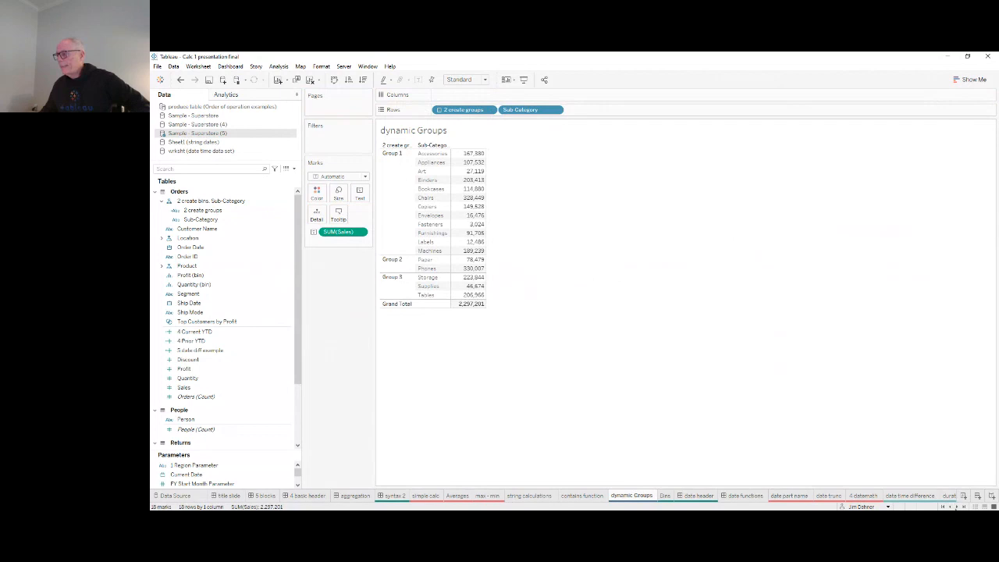
Switch to the Bins worksheet and open the bin settings for a new bin field based on Quantity
left_click(957, 508)
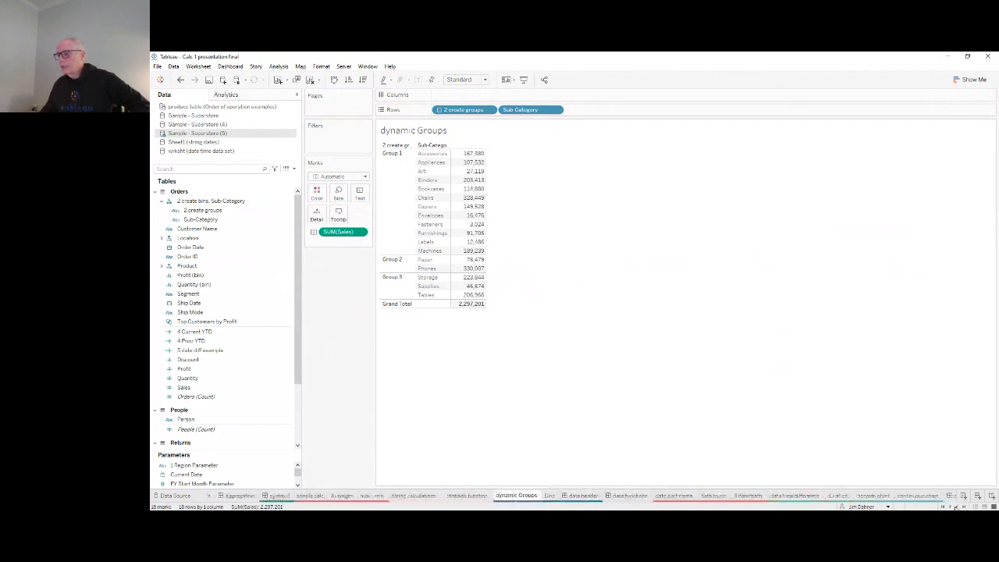
left_click(506, 496)
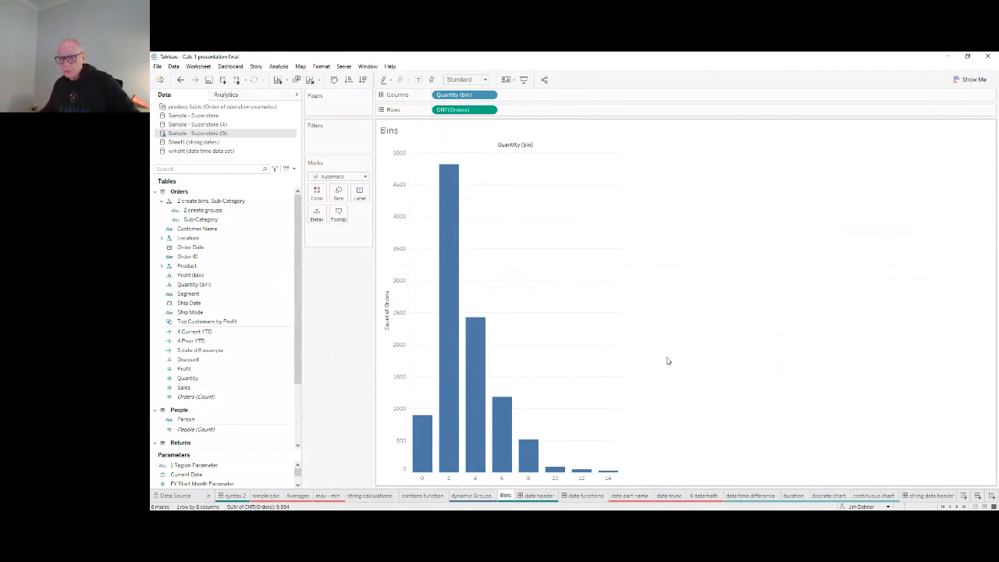
left_click(197, 379)
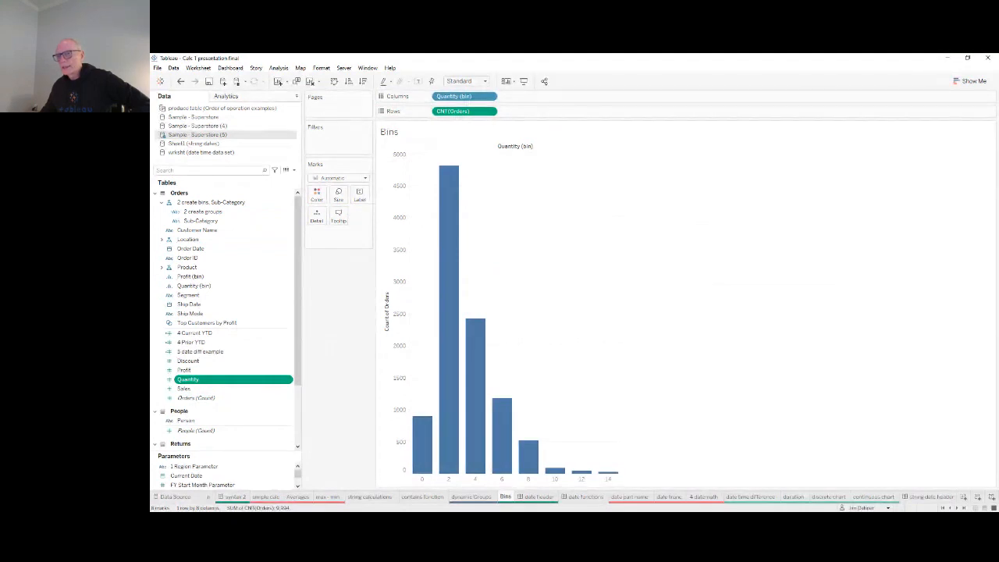
left_click(312, 286)
left_click_drag(584, 239, 535, 181)
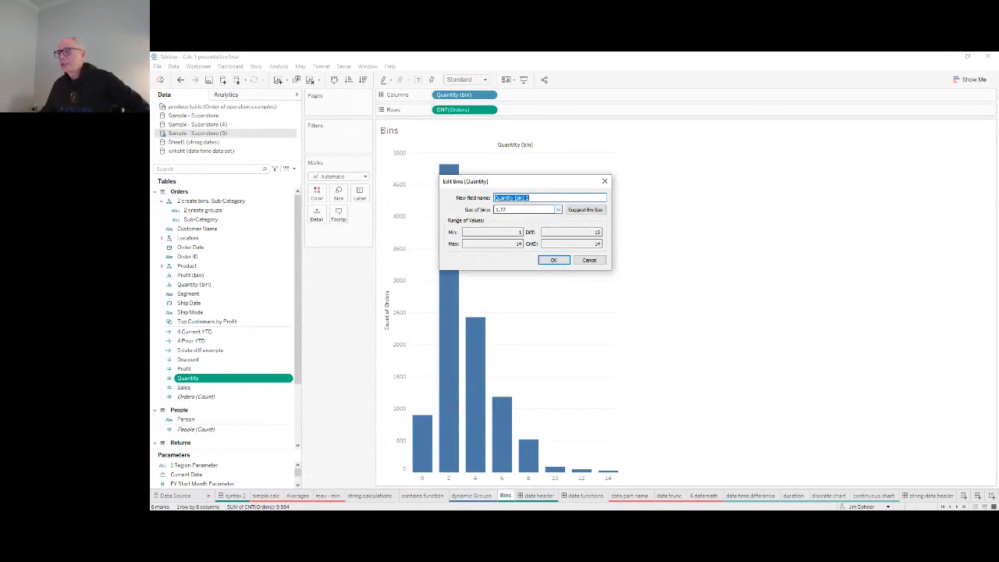
Try a bin size of 2 for the new Quantity bins and close the bin settings
key("Tab")
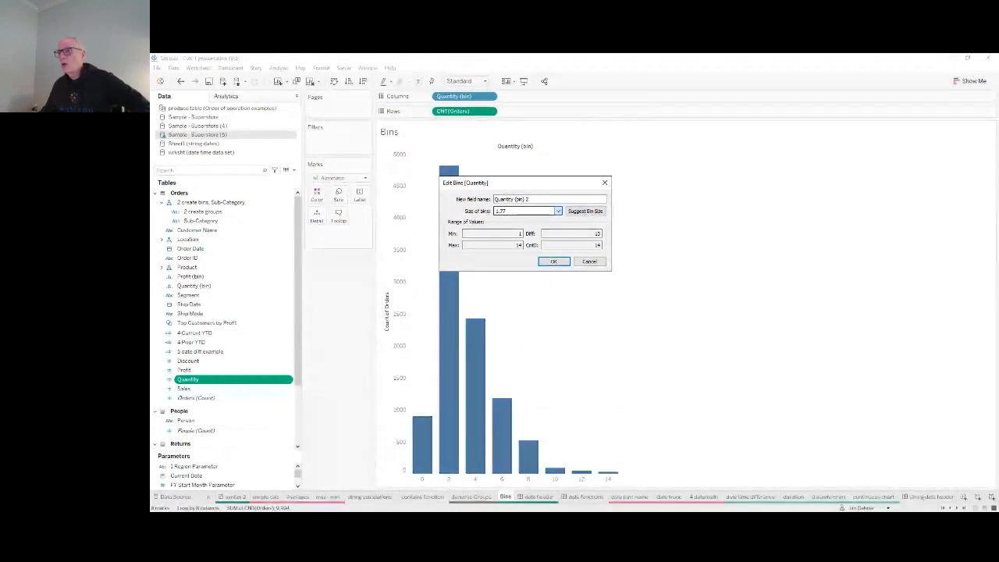
left_click_drag(510, 209, 486, 208)
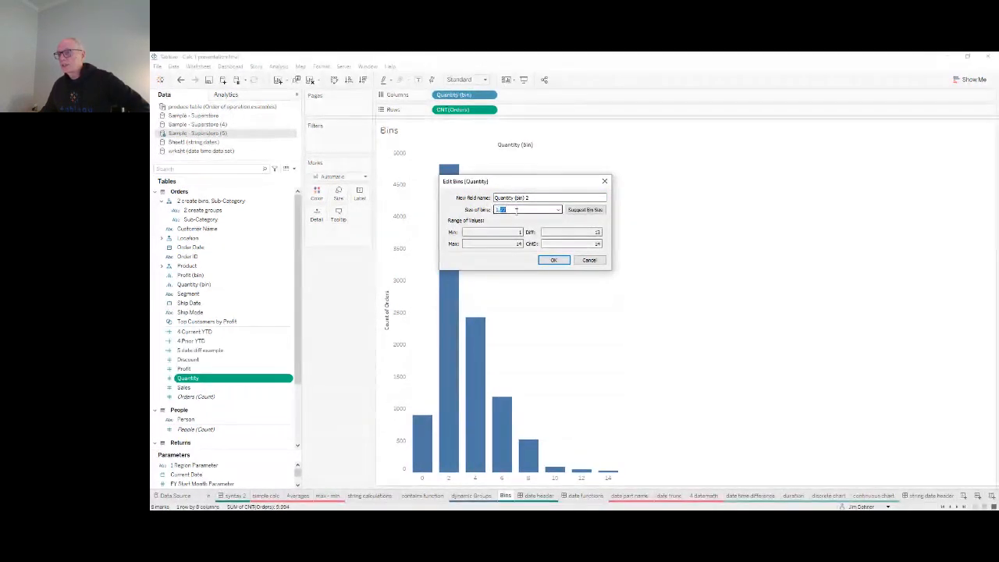
type("12")
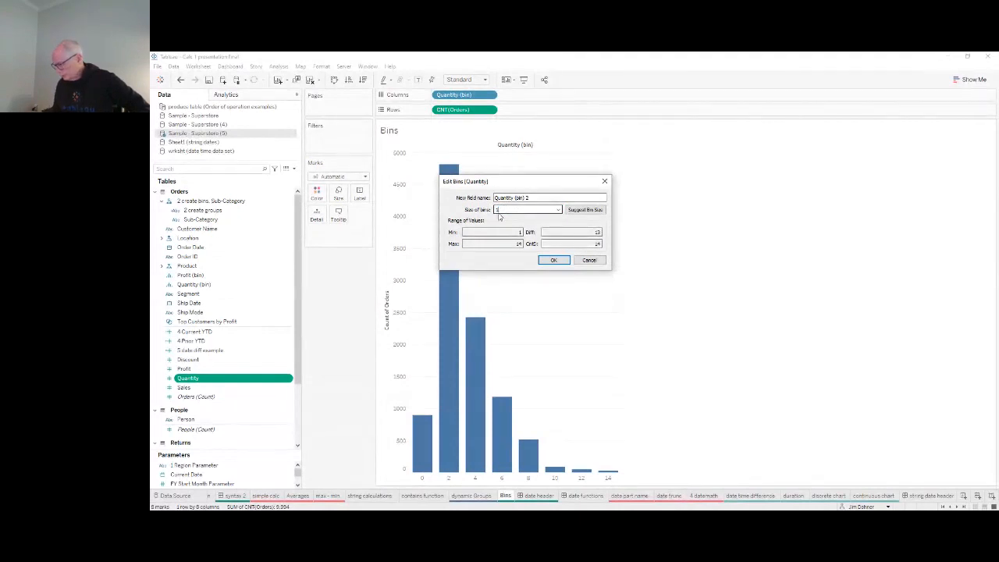
key("BackSpace")
key("BackSpace")
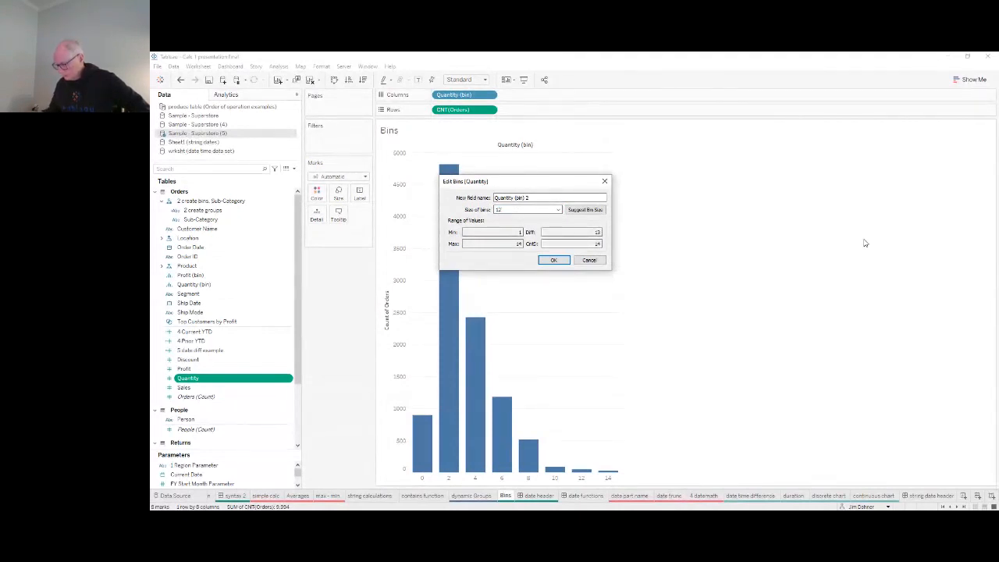
type("2")
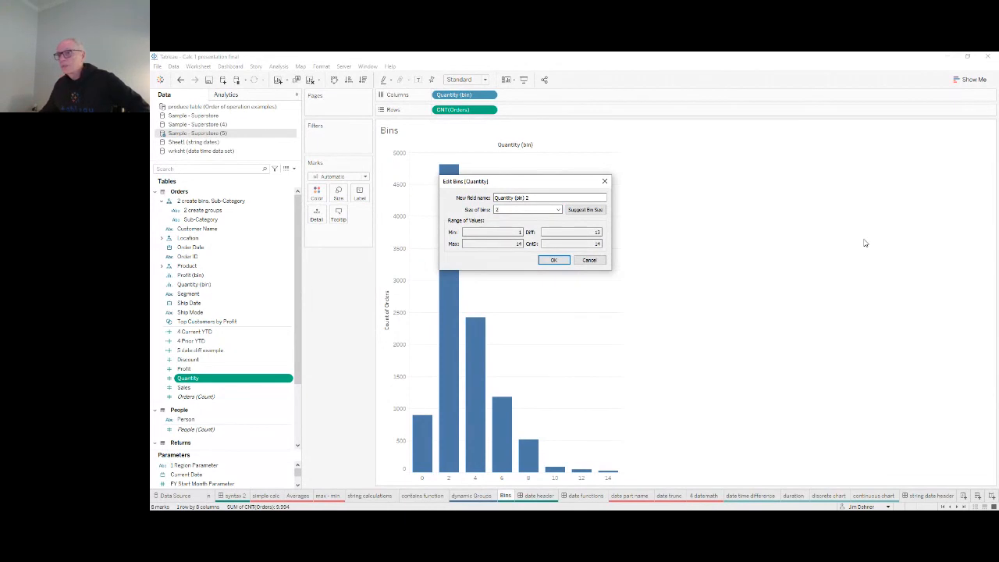
left_click(563, 261)
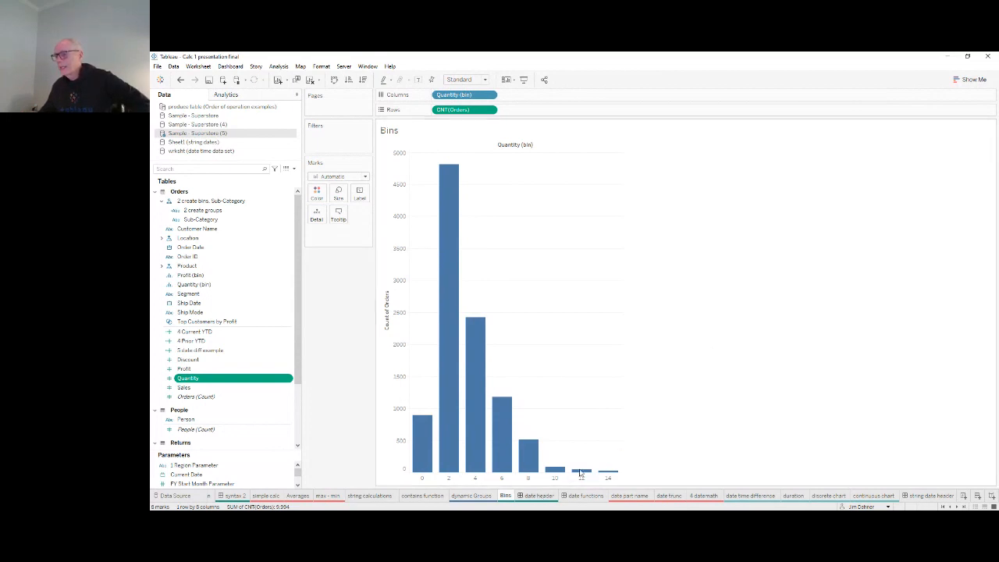
View the date header dashboard, and open the formula of "1 datepart month" on the date part name worksheet
left_click(539, 496)
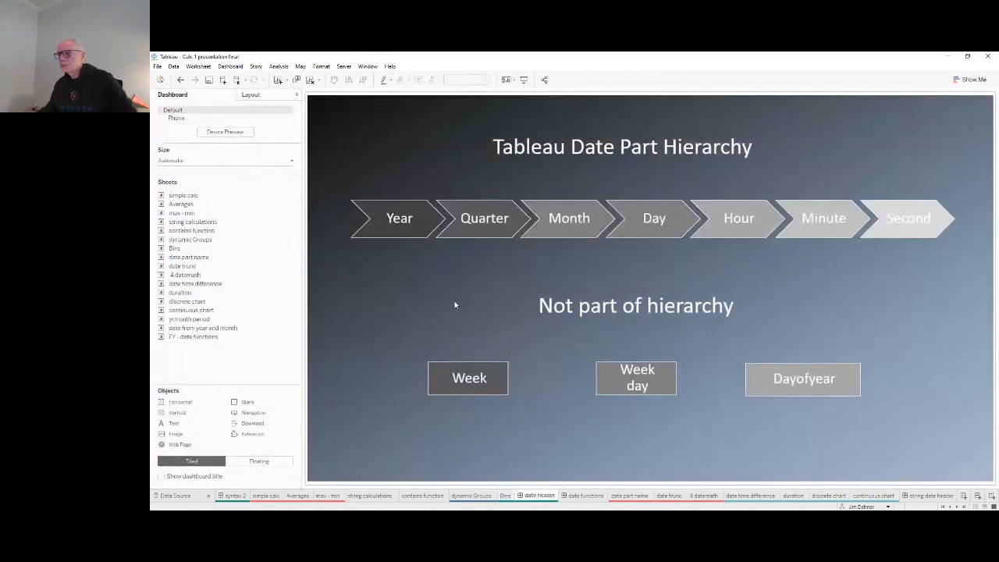
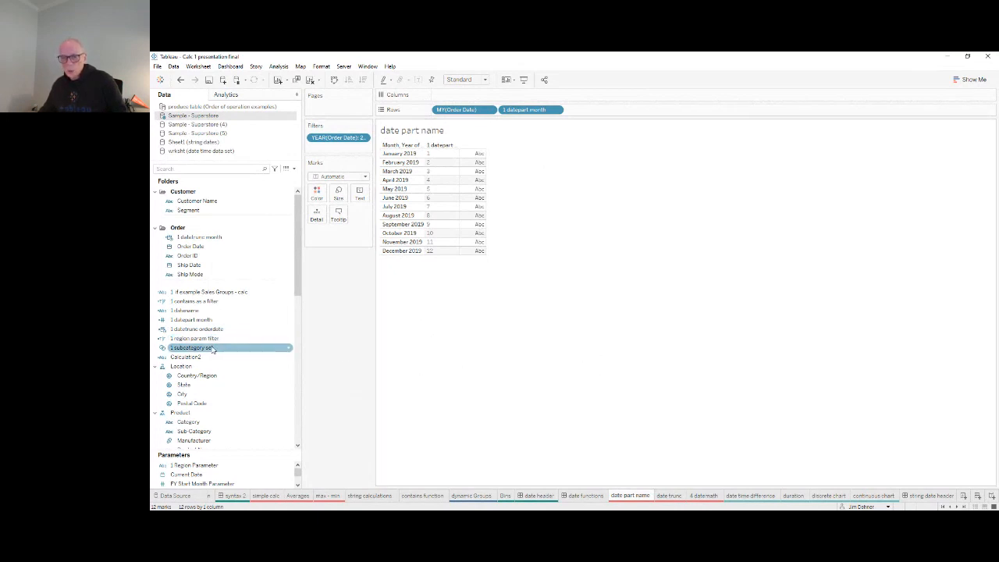
left_click(204, 323)
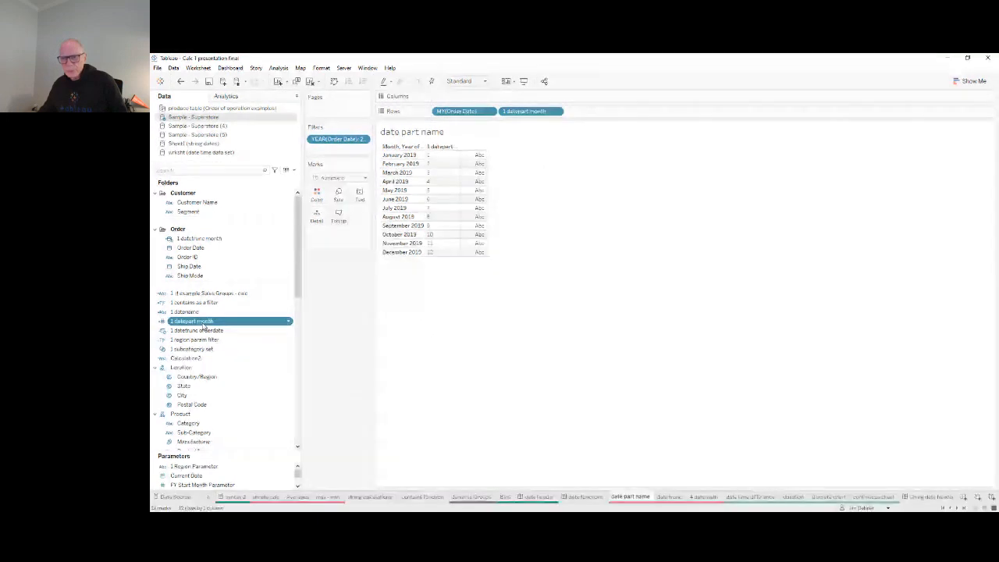
left_click(241, 175)
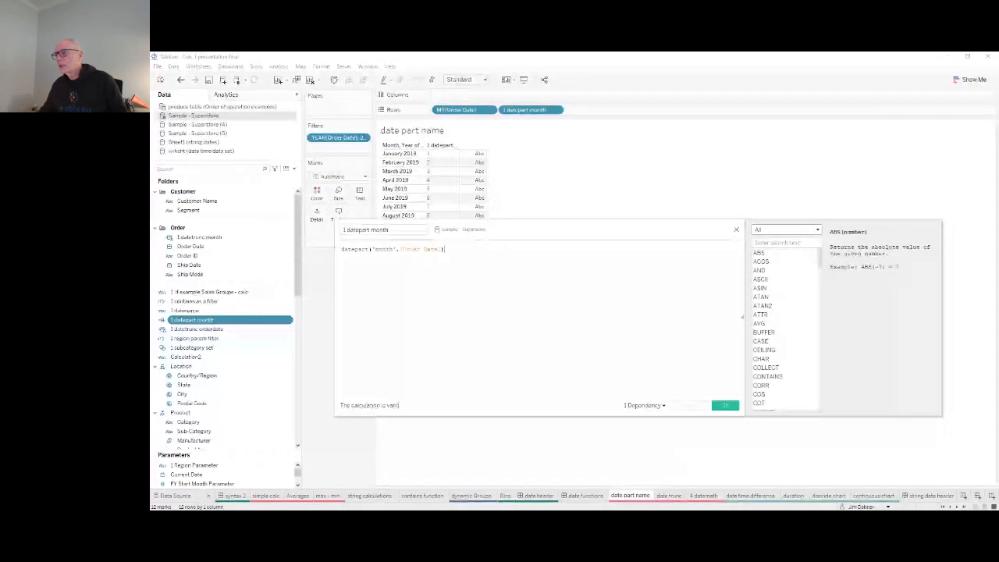
Limit the function list to Date and show the DATEPART help, comparing the enlarged formula with the month table
left_click(818, 229)
left_click(769, 263)
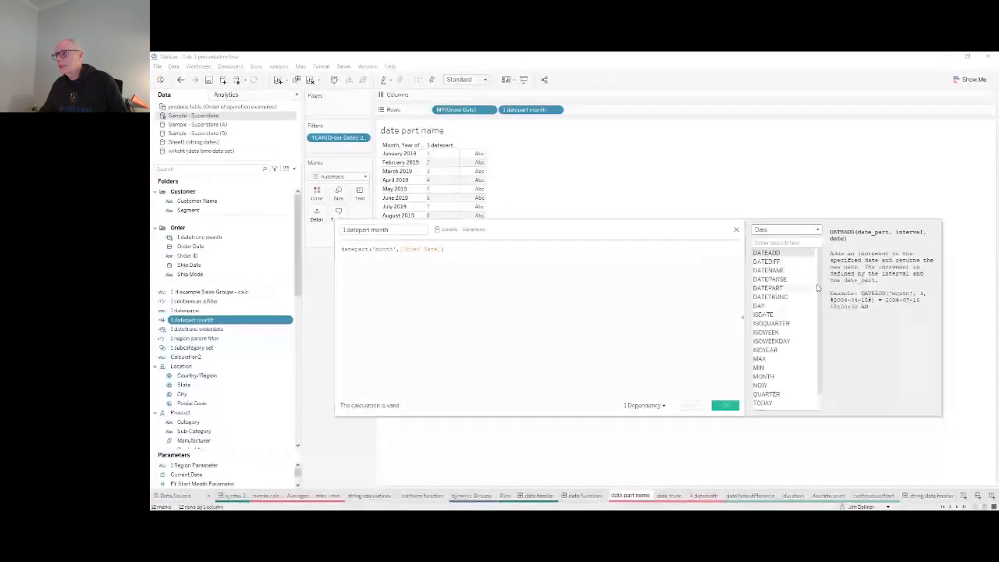
scroll(820, 290, "down", 1)
scroll(781, 312, "up", 1)
scroll(512, 326, "up", 5)
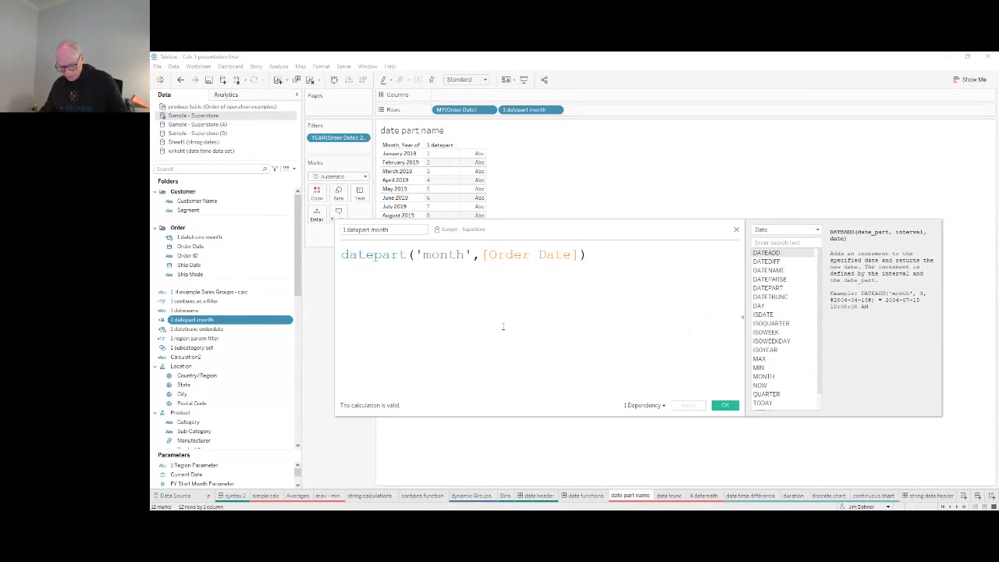
left_click(377, 256)
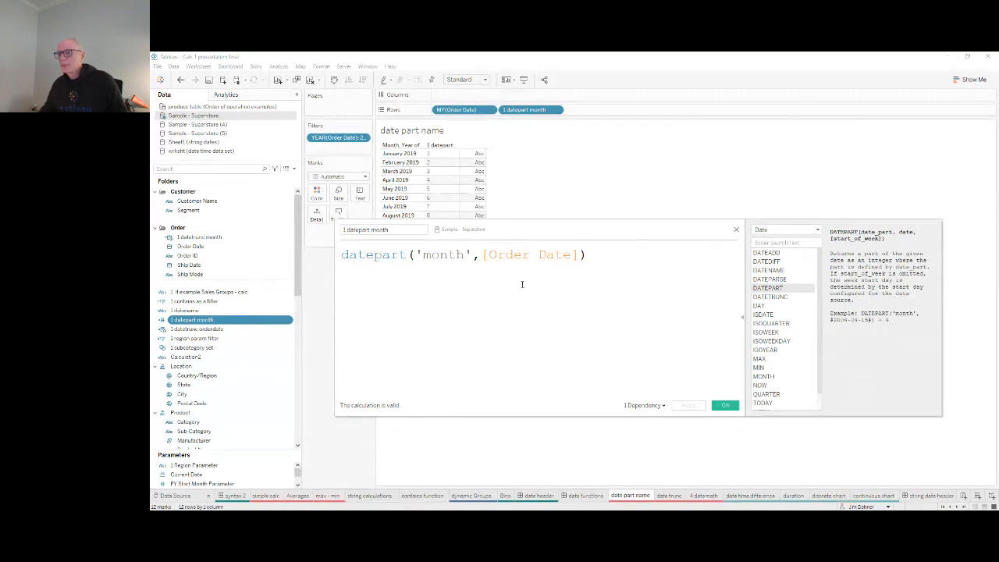
left_click_drag(522, 230, 701, 180)
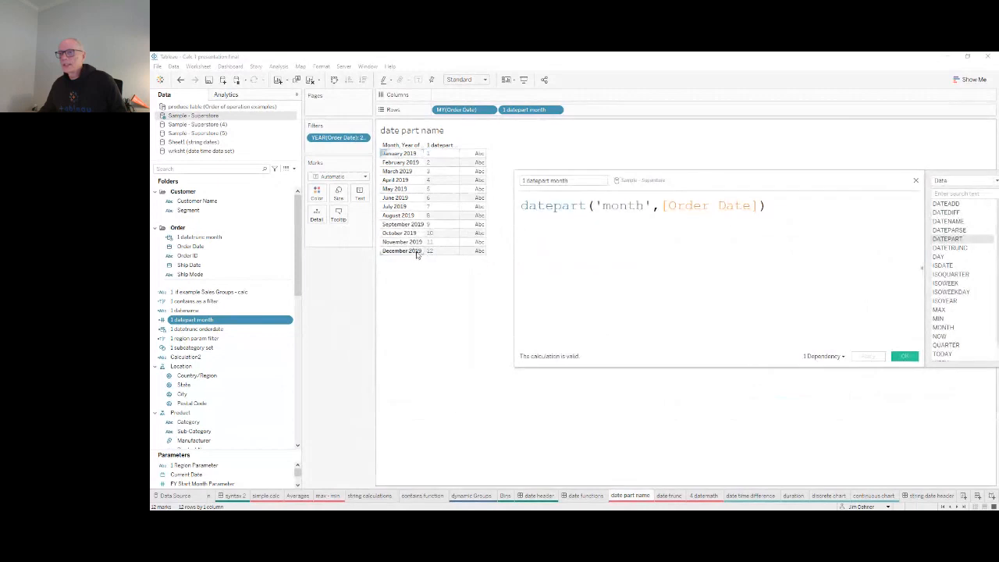
left_click_drag(586, 205, 553, 207)
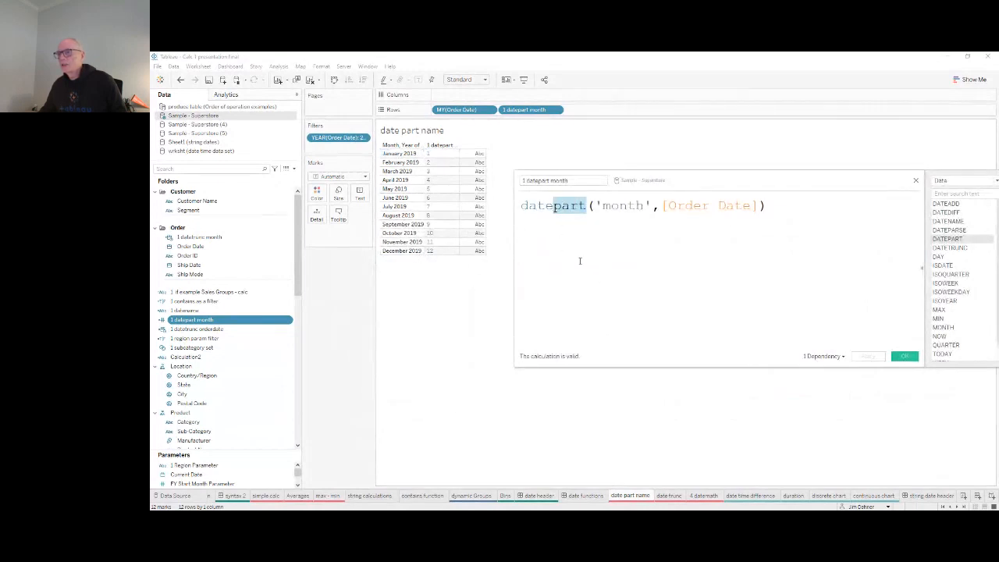
Change the function in the "1 datepart month" formula to datename, apply it, and close the calculation editor
type("name")
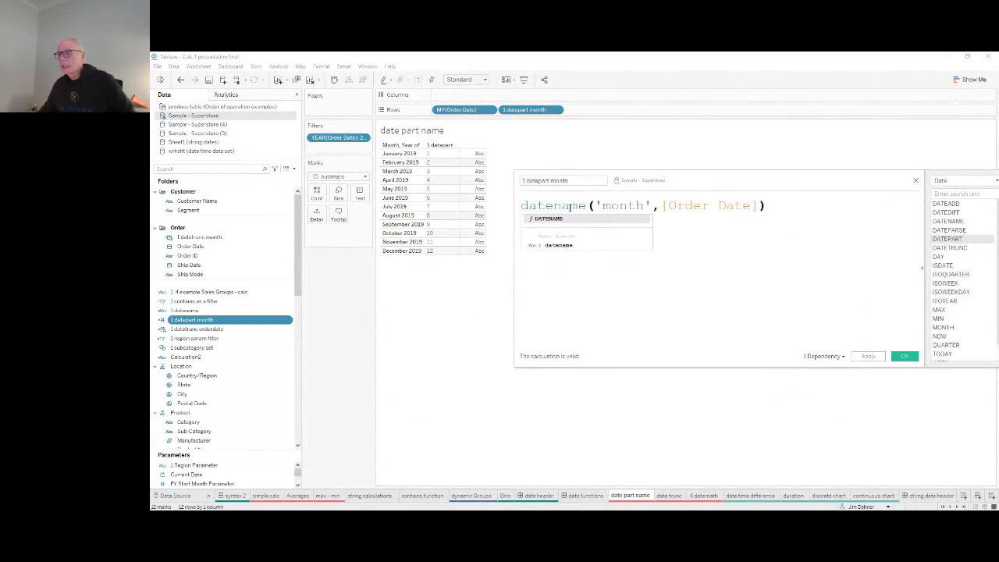
left_click(864, 359)
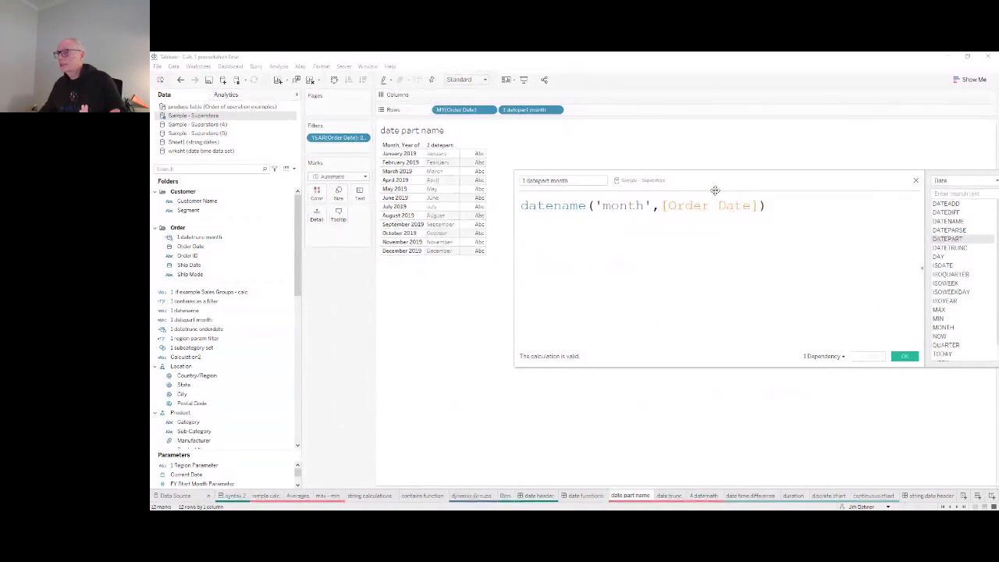
left_click_drag(715, 190, 508, 265)
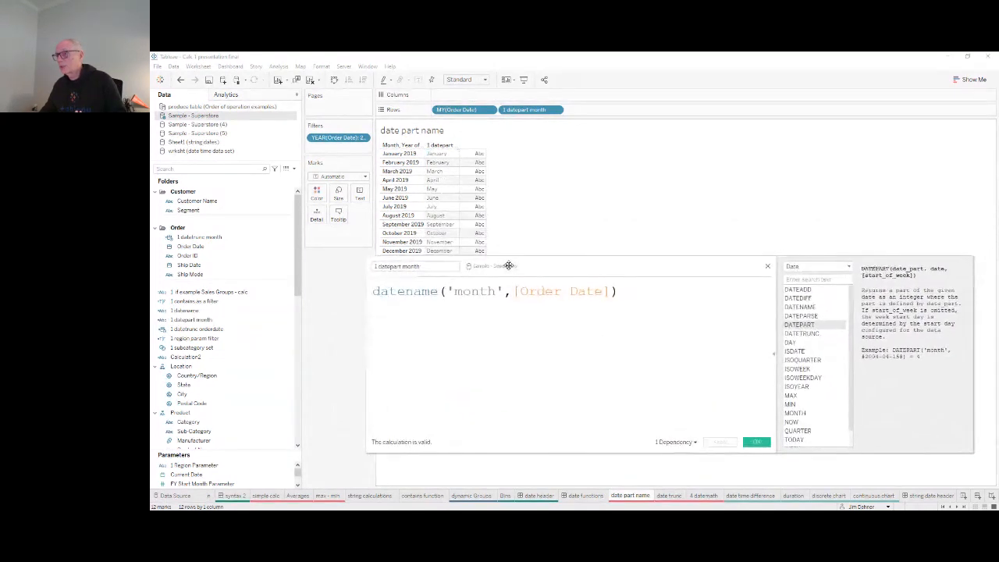
left_click(765, 269)
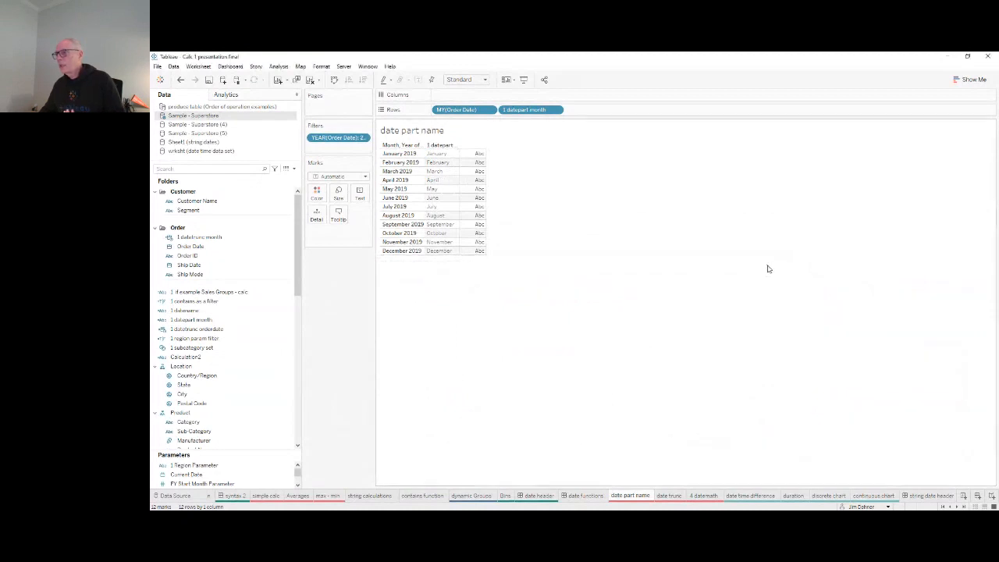
On the date trunc worksheet, change the DATETRUNC date part in "1 datetrunc orderdate" to 'quarter', apply it, and close the formula
left_click(669, 496)
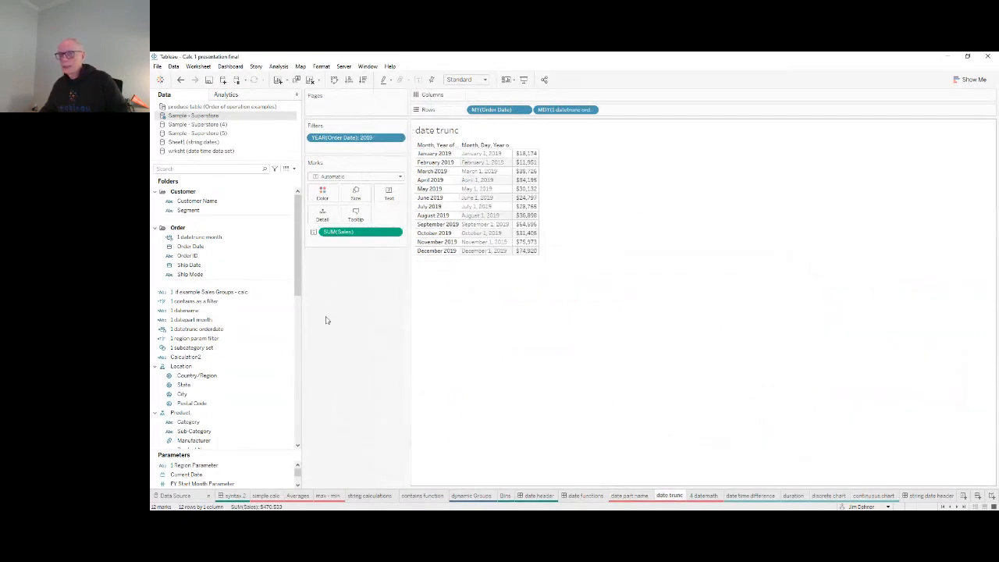
left_click(203, 328)
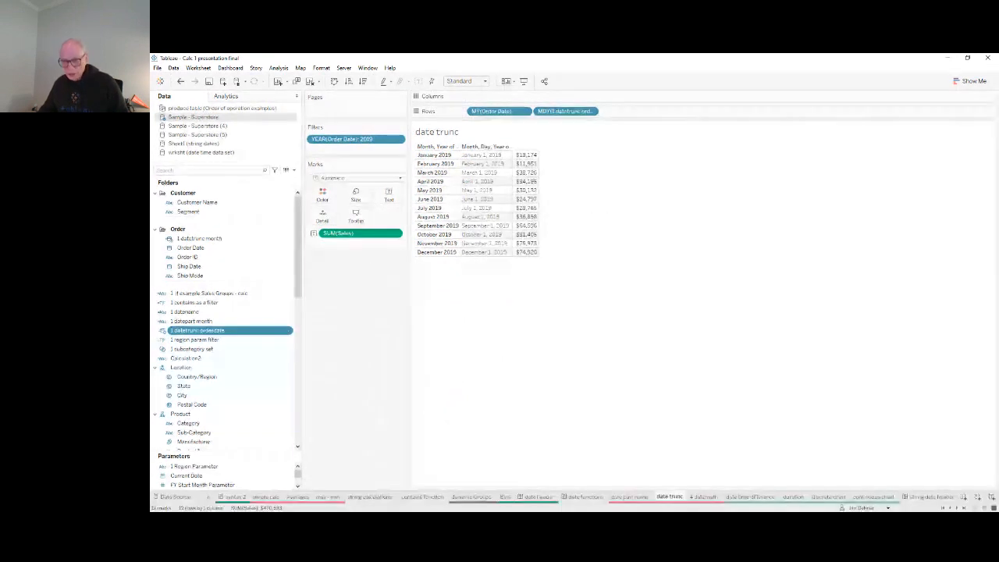
right_click(203, 329)
left_click(223, 380)
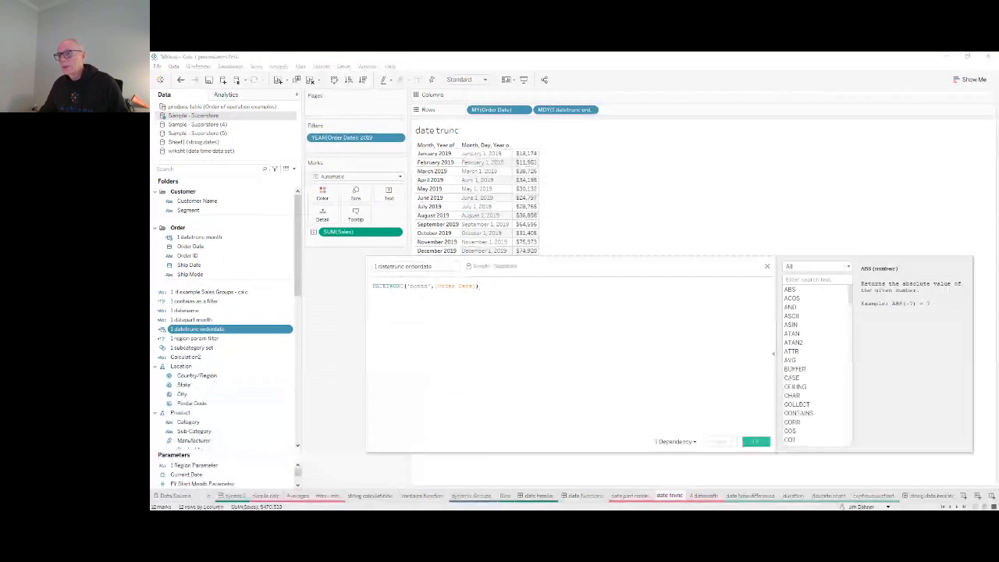
scroll(546, 344, "up", 2)
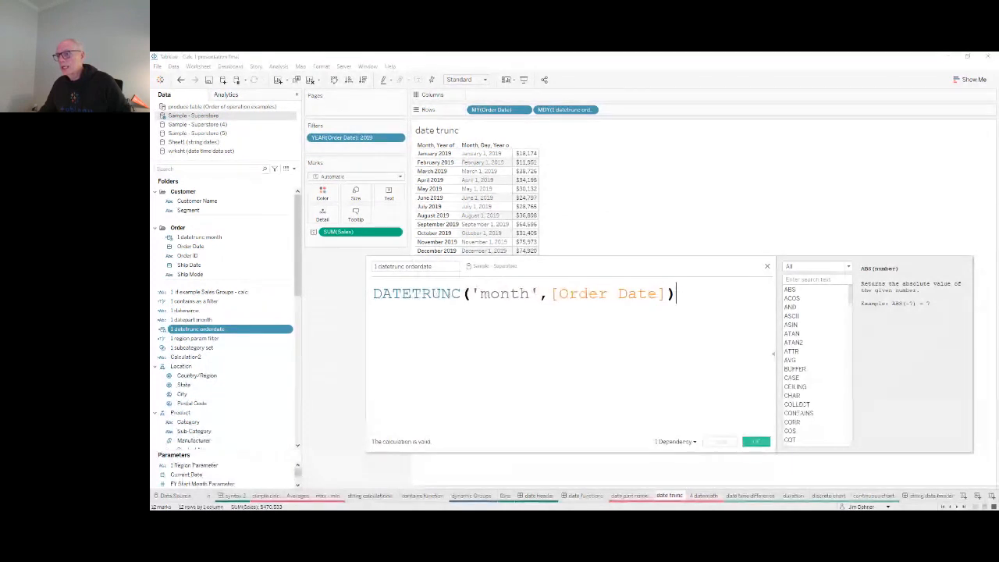
left_click_drag(617, 266, 606, 278)
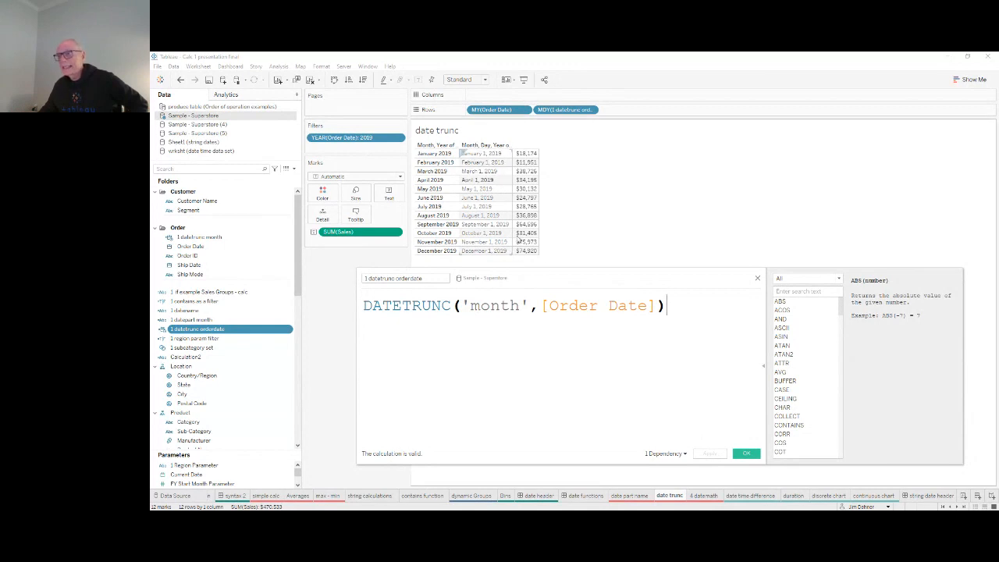
left_click_drag(520, 306, 470, 306)
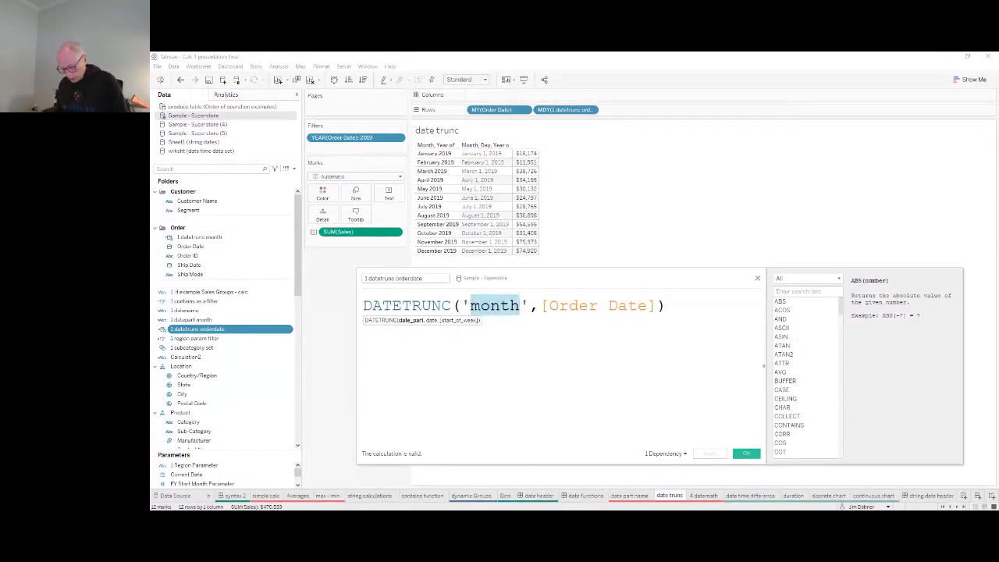
type("quarter")
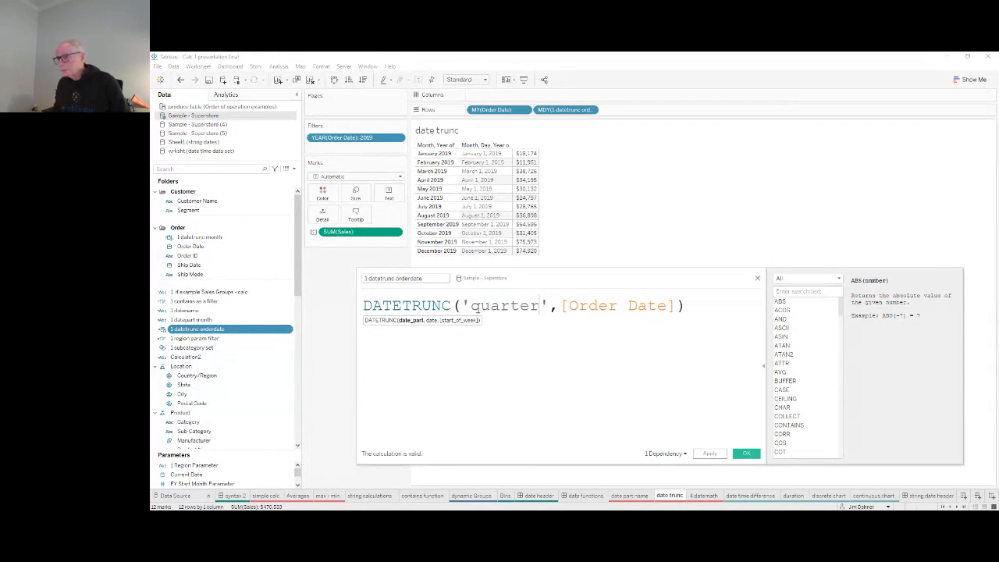
left_click(709, 453)
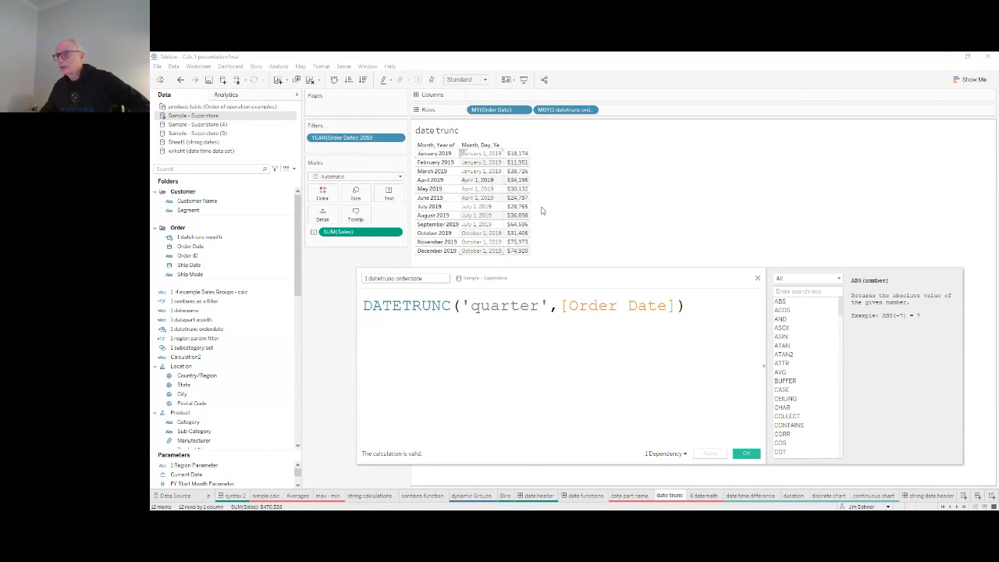
left_click(757, 278)
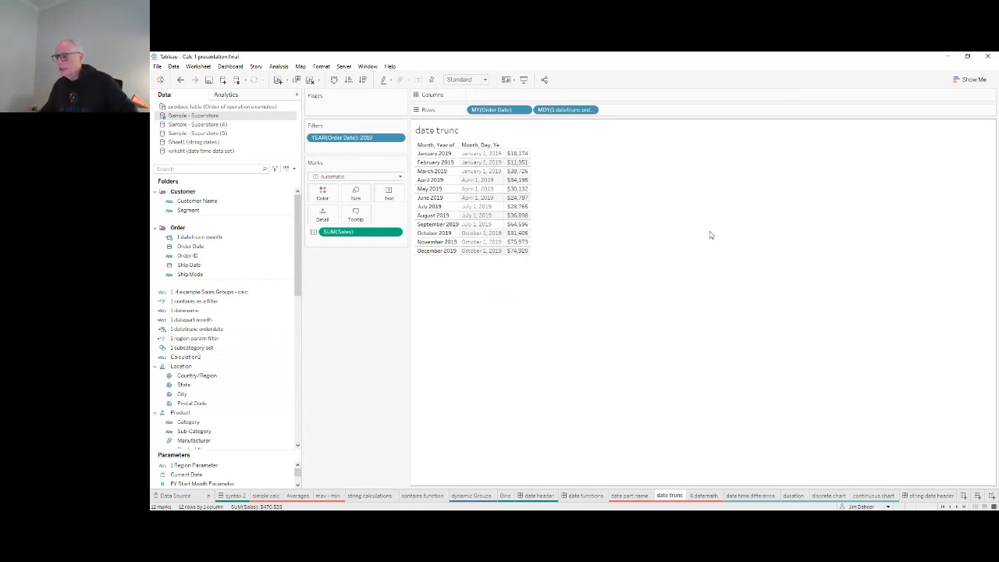
Switch to the 4 datemath worksheet and review the enlarged formula of the "4 YTD sales" field, closing it when finished
left_click(703, 495)
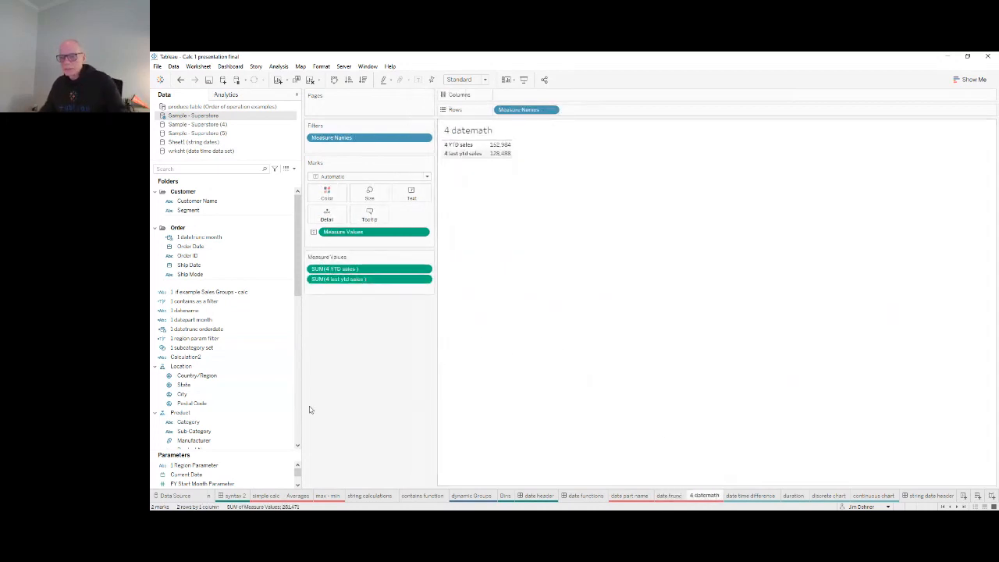
scroll(299, 405, "down", 5)
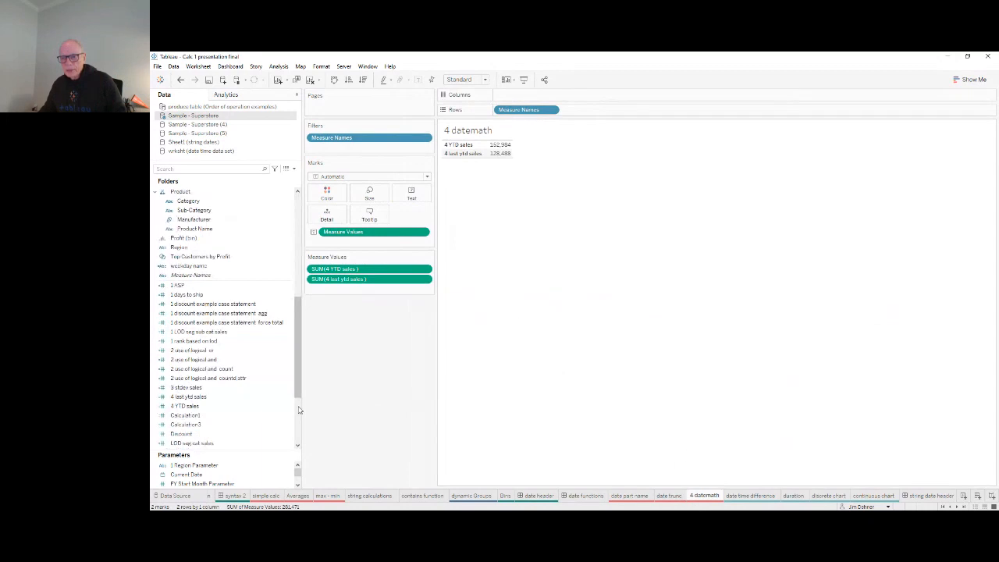
left_click(192, 407)
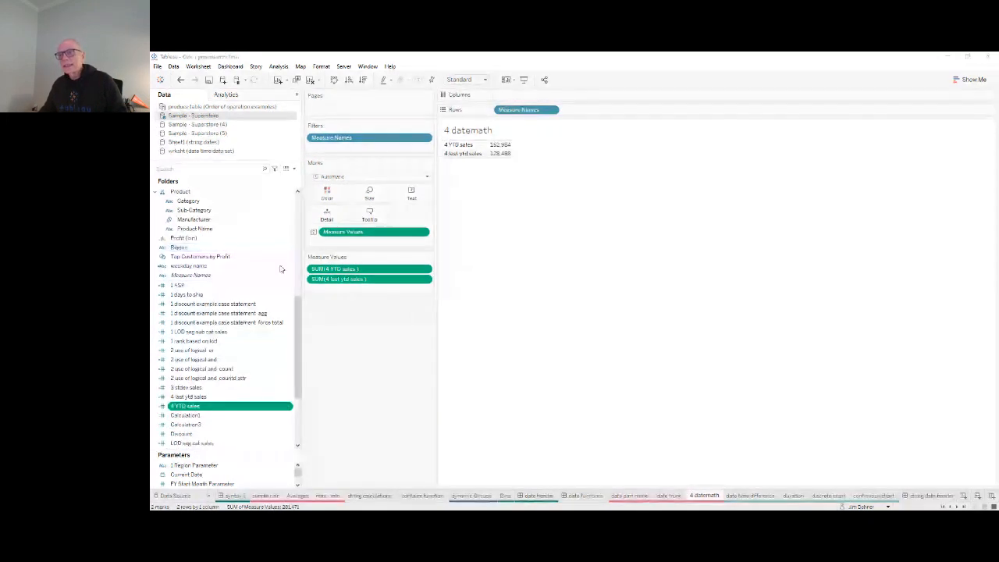
double_click(192, 408)
scroll(468, 328, "up", 4)
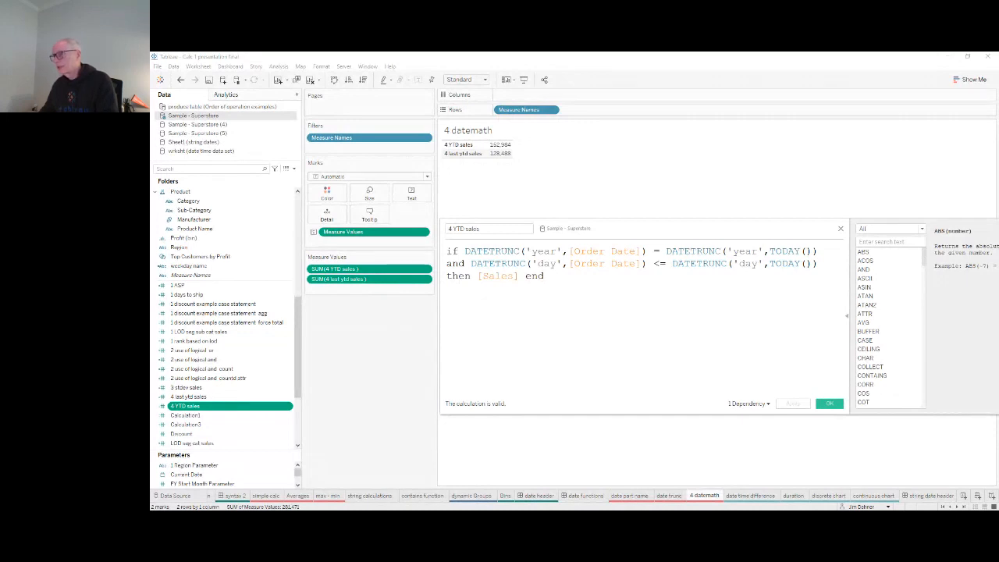
left_click(830, 404)
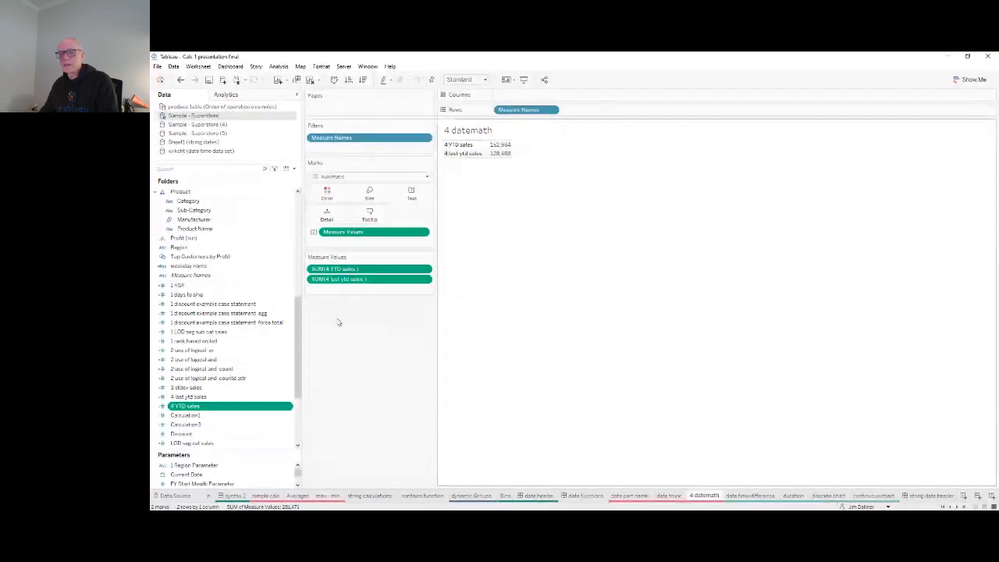
Review the enlarged "4 last ytd sales" formula in a widened editor, show the help for its DATEADD function, and close it
left_click(189, 398)
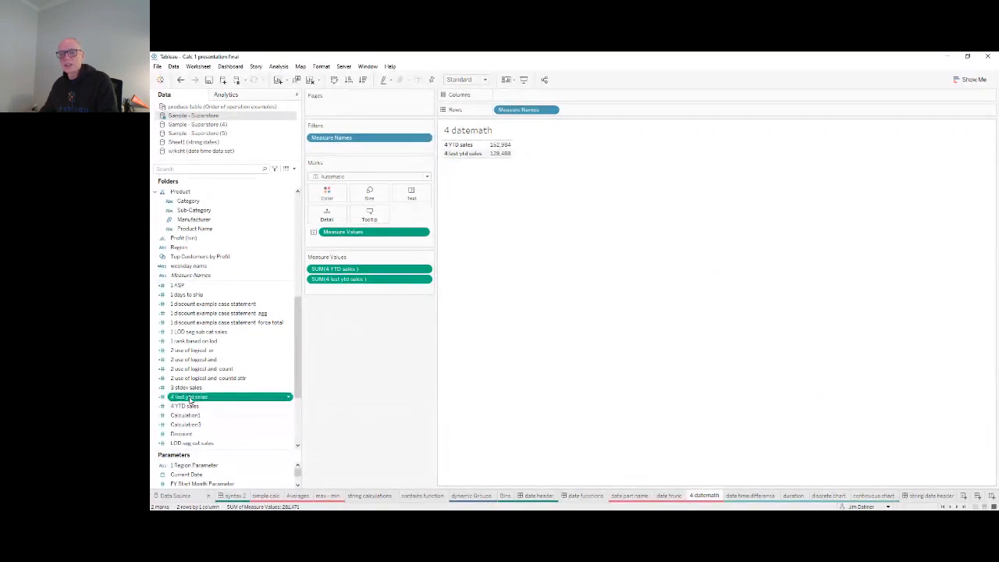
left_click(213, 237)
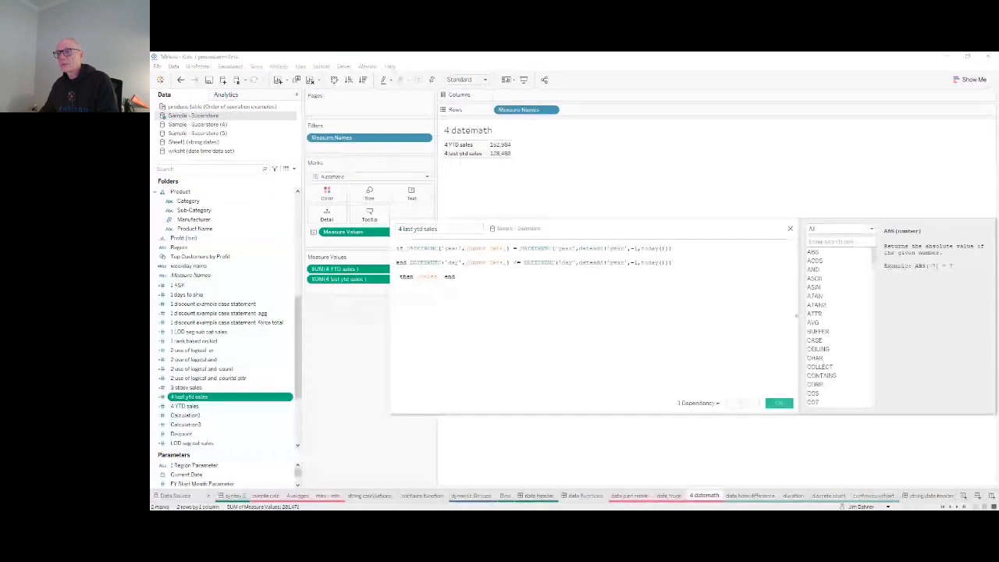
scroll(595, 316, "up", 4)
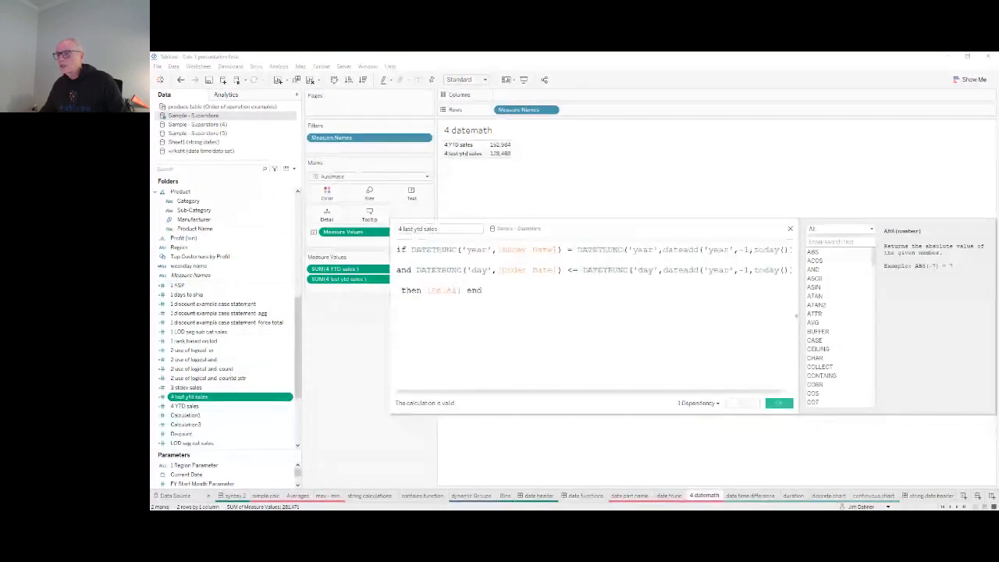
left_click_drag(390, 320, 282, 320)
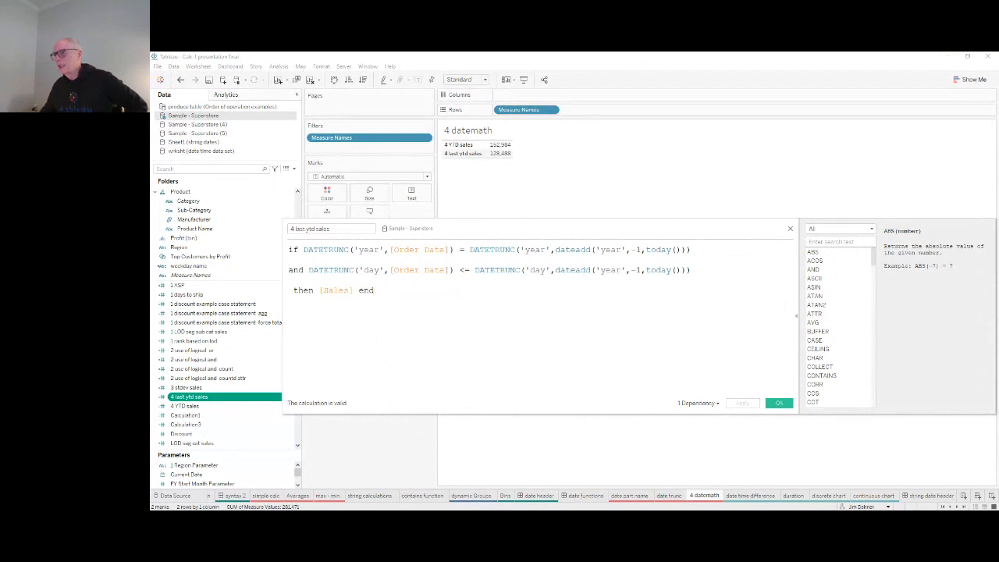
left_click(570, 249)
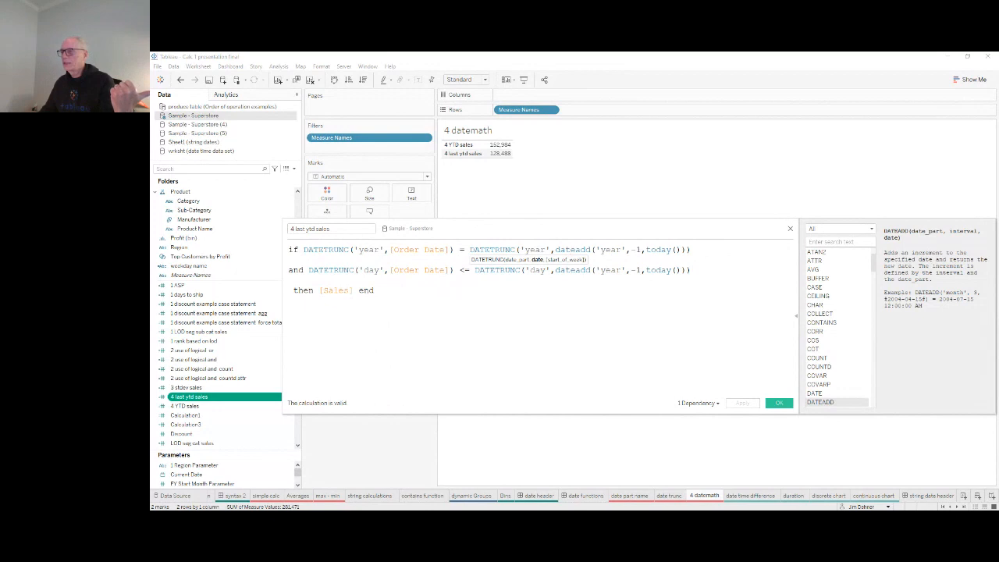
left_click(288, 260)
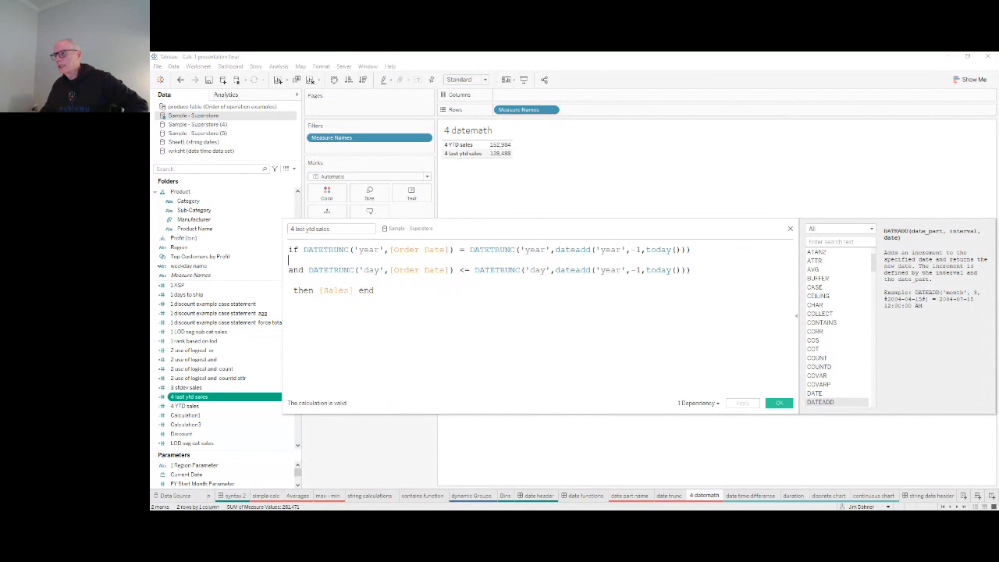
left_click(779, 404)
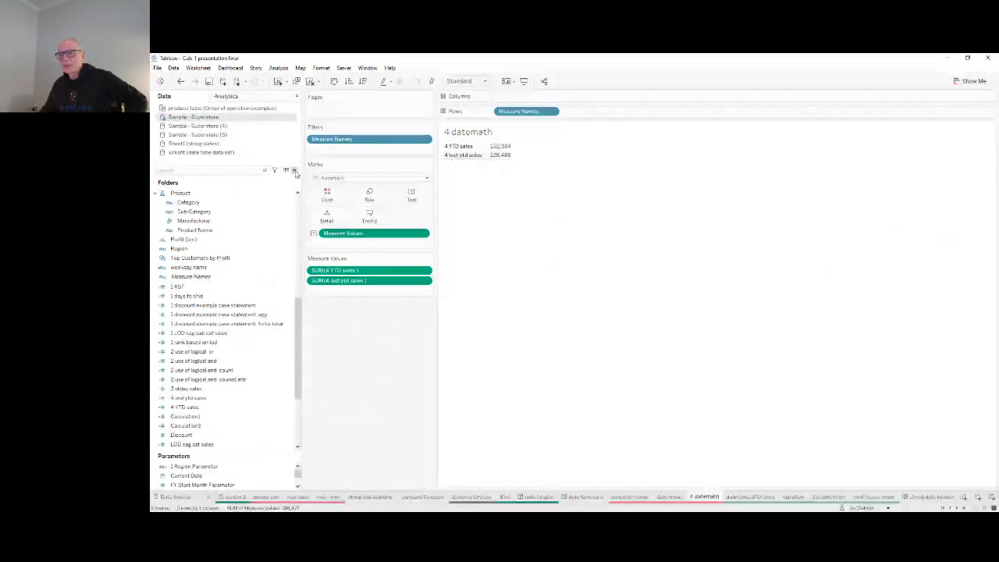
Create a new calculated field in Sample - Superstore and begin its formula with the sum of 4 YTD sales
left_click(295, 172)
left_click(245, 185)
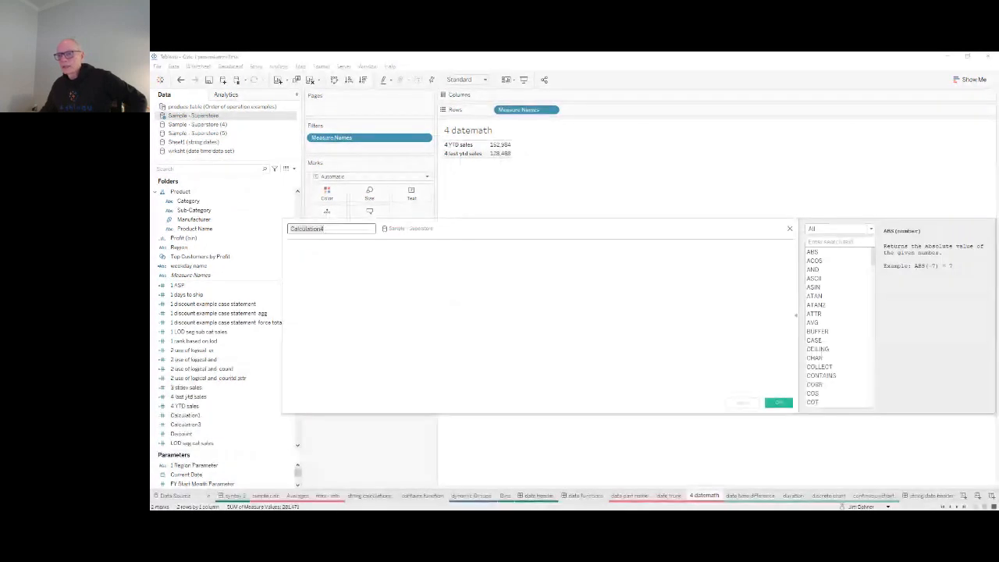
key("Tab")
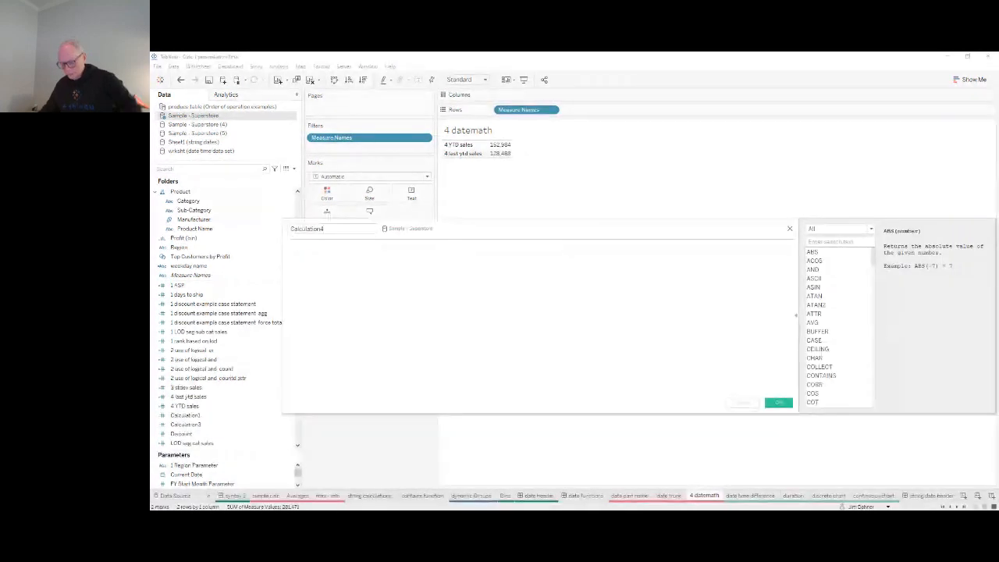
type("sum")
type("9")
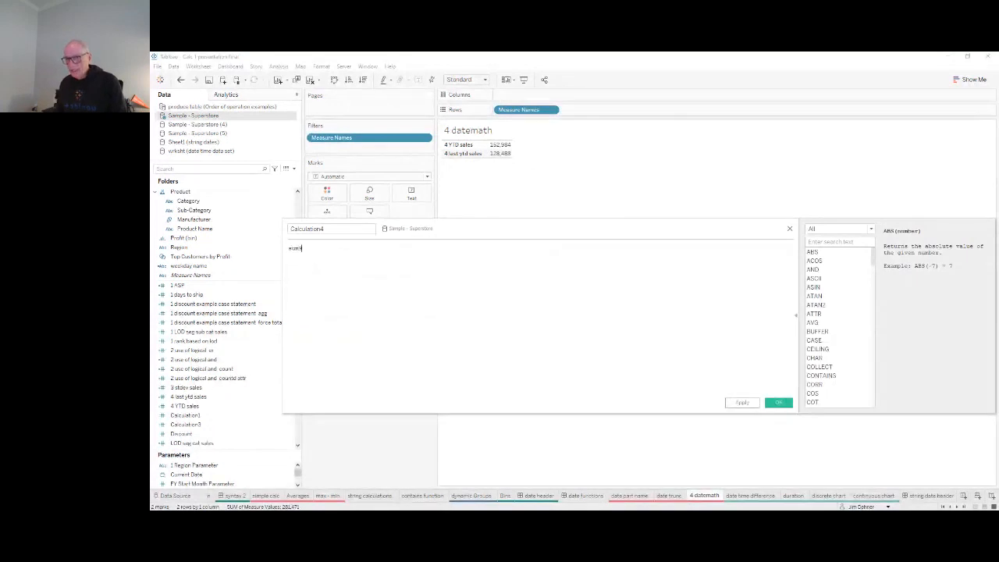
key("BackSpace")
type("(y")
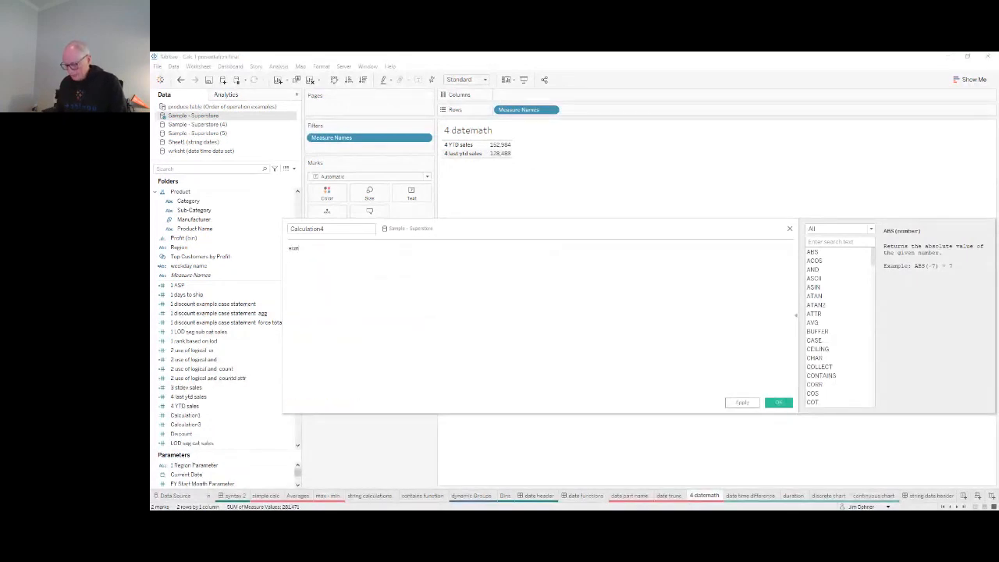
type("t")
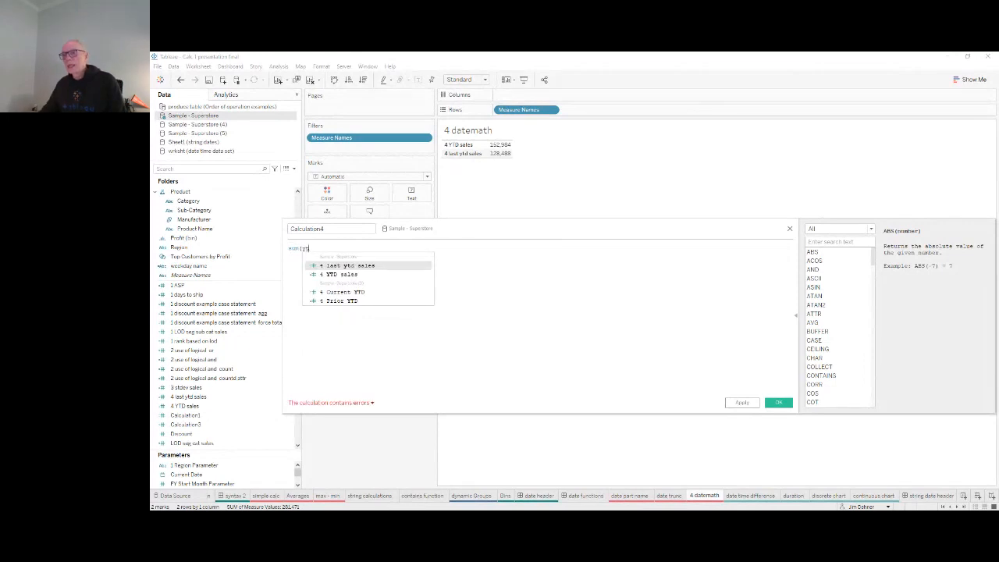
left_click(351, 274)
Subtract the sum of 4 last ytd sales in the new field's formula and save the calculation
type(")-")
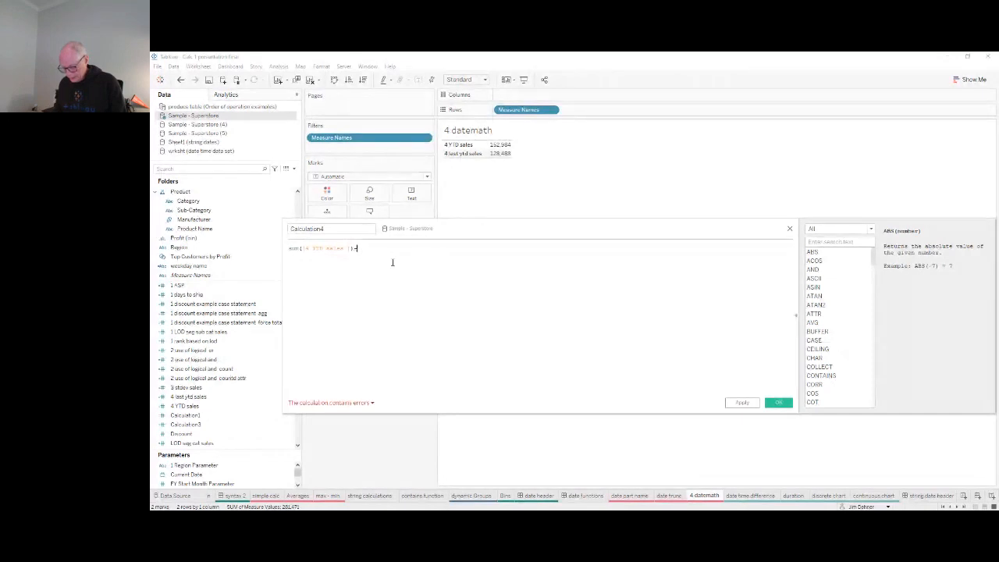
type("sum(yt")
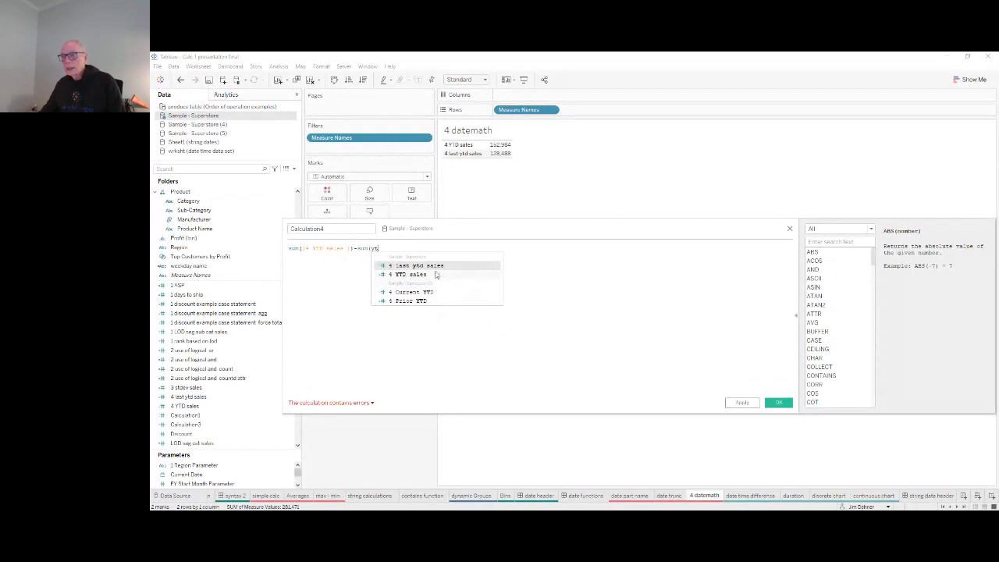
left_click(437, 267)
type(")")
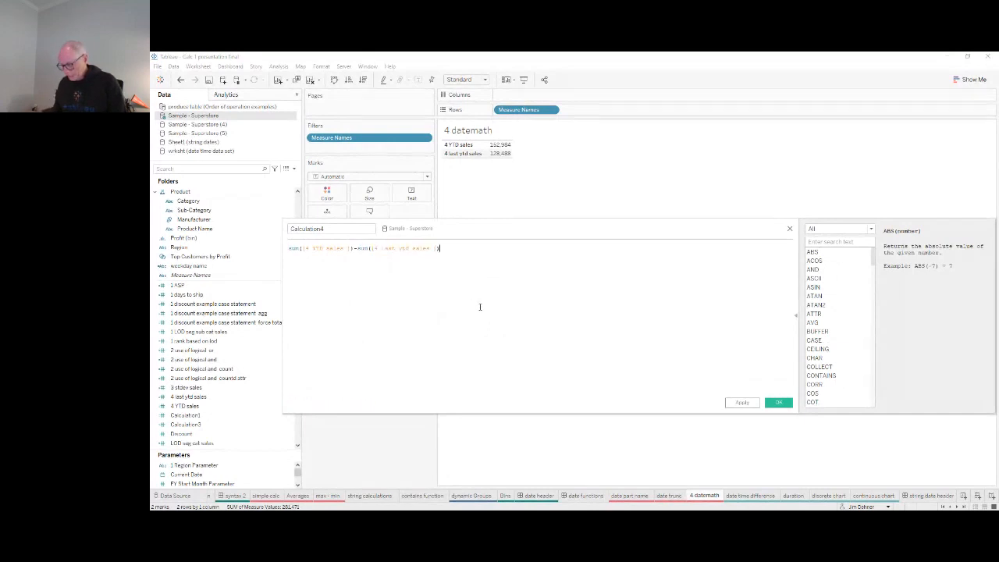
left_click(754, 404)
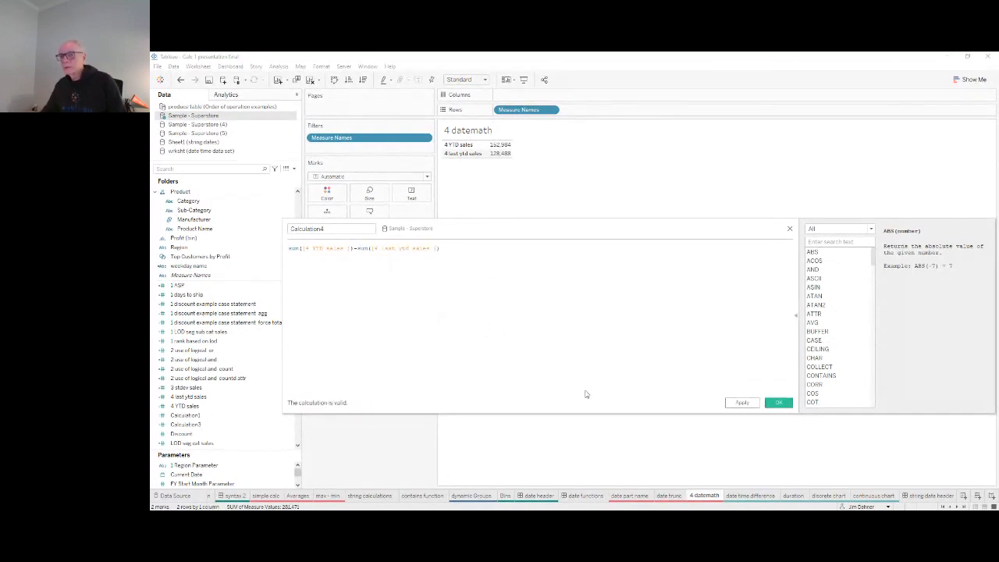
left_click(778, 403)
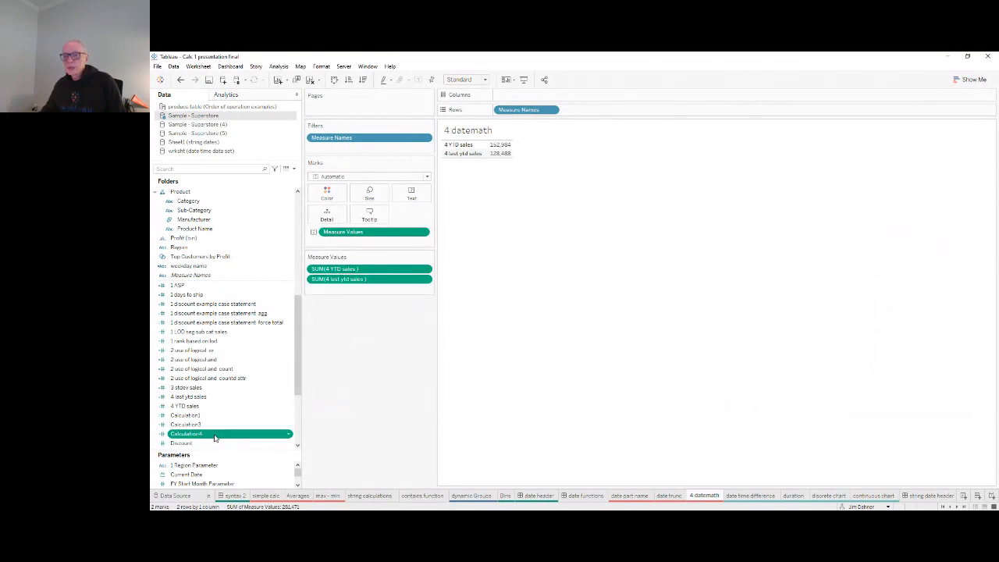
Add Calculation4 to the measures shown in the 4 datemath table
double_click(263, 439)
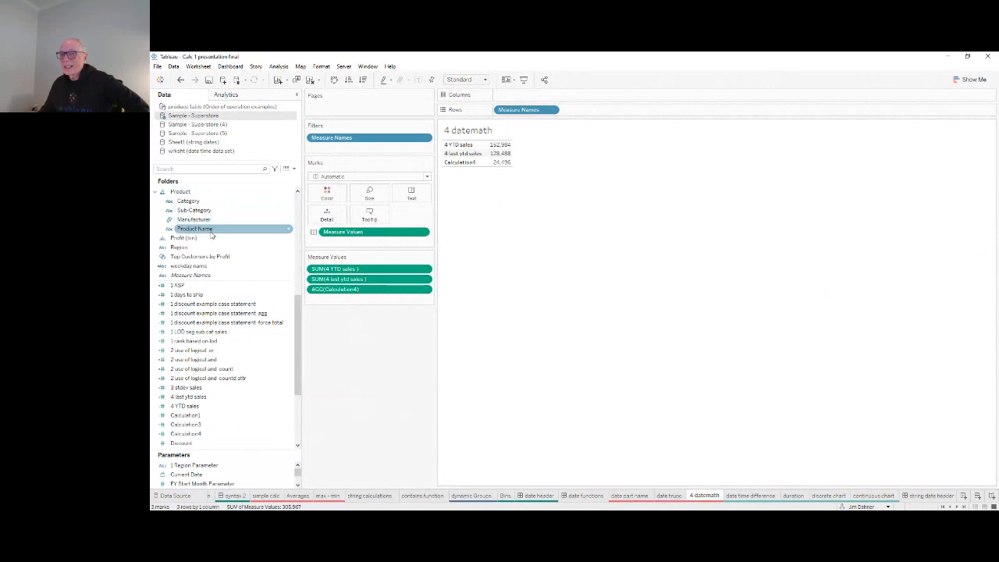
Try splitting the 4 datemath measures into columns by the year of Order Date, and remove that field again
left_click_drag(298, 319, 305, 202)
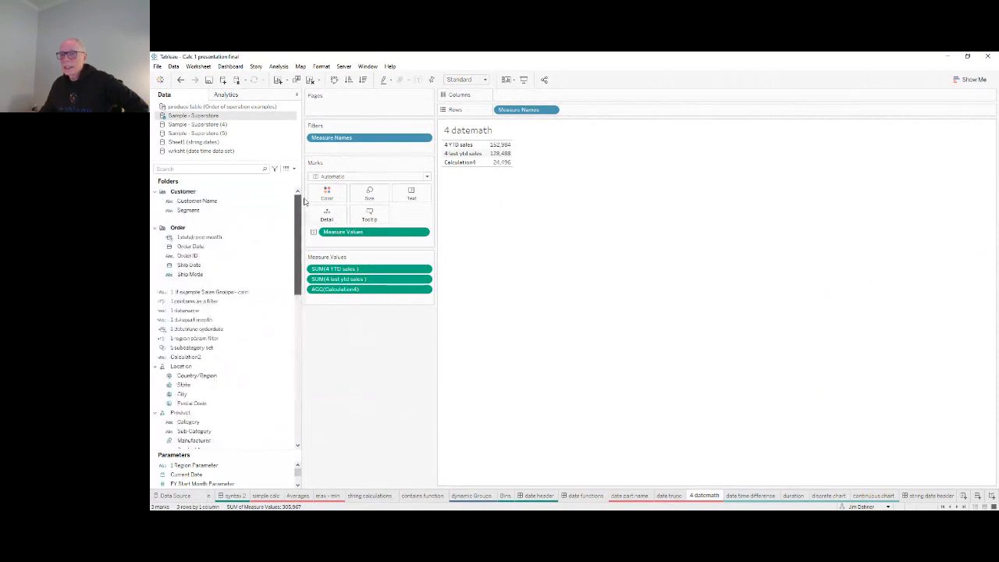
left_click_drag(195, 247, 531, 96)
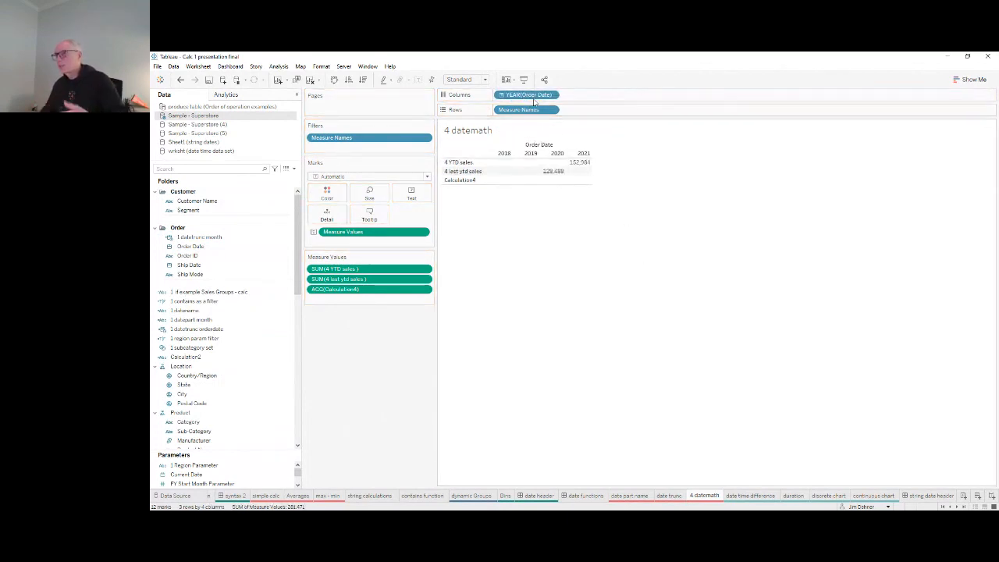
left_click_drag(533, 96, 295, 201)
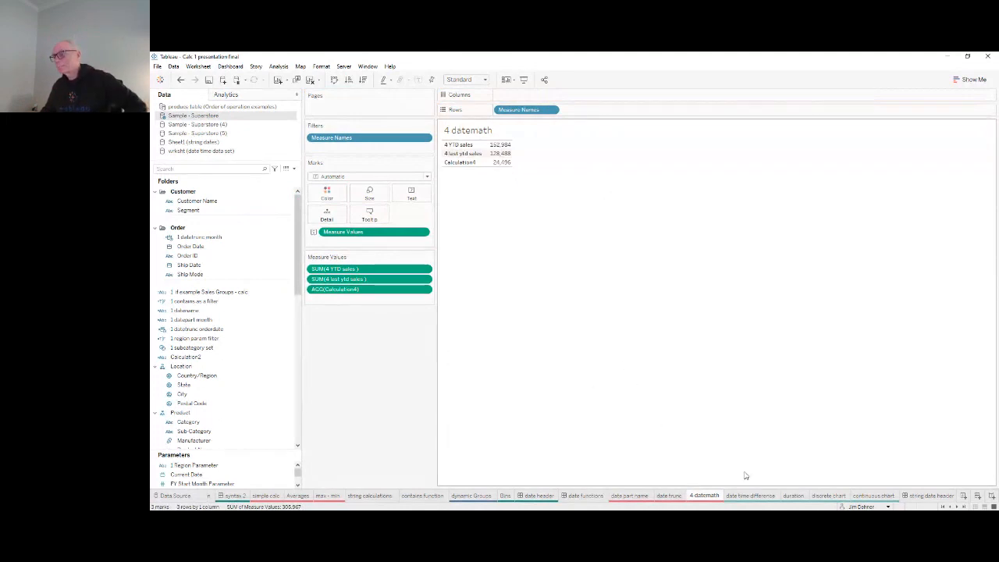
Switch to the date time difference worksheet, open the minutes data difference formula and show the help for its DATEDIFF function
left_click(749, 496)
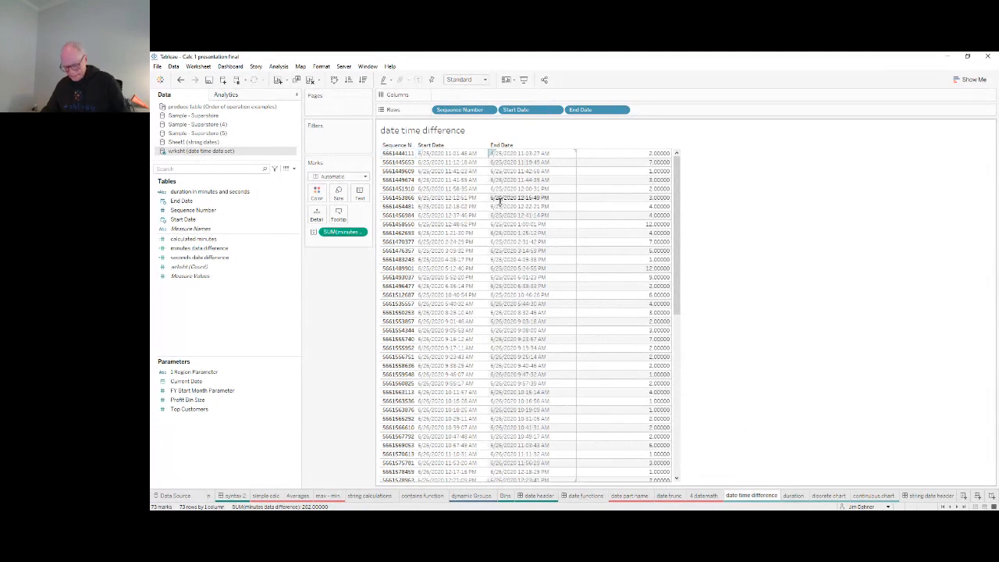
left_click(234, 259)
left_click(211, 250)
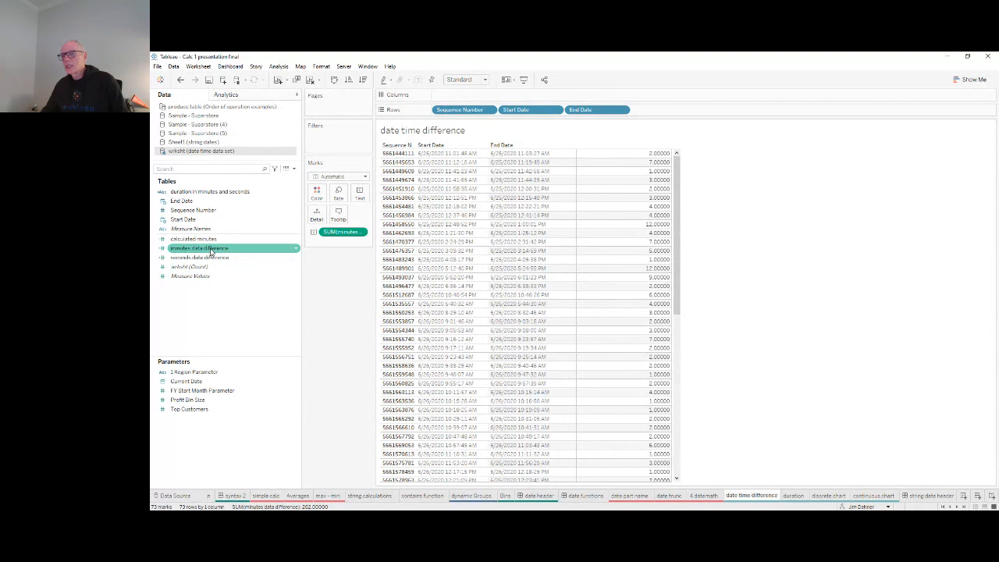
double_click(210, 249)
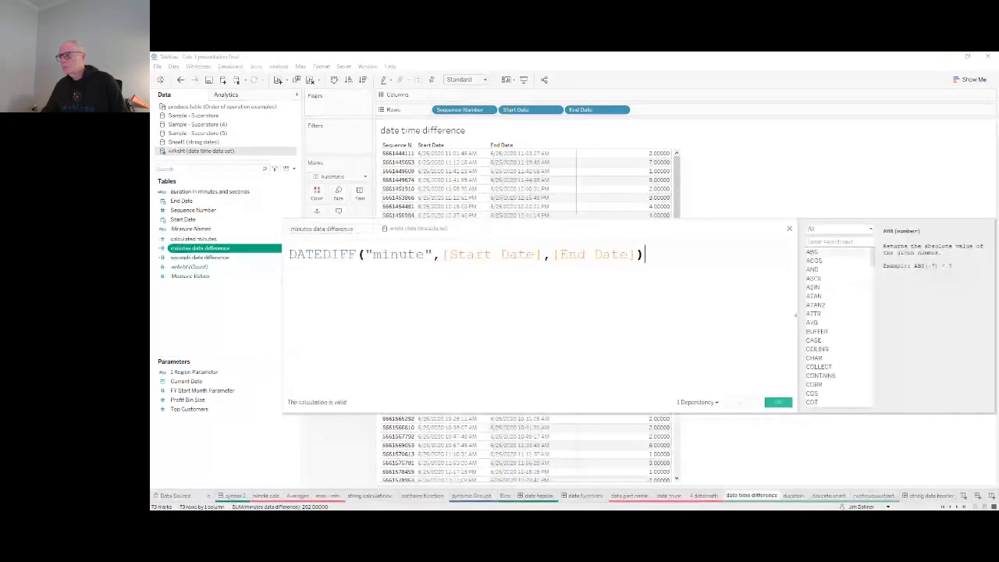
left_click(322, 256)
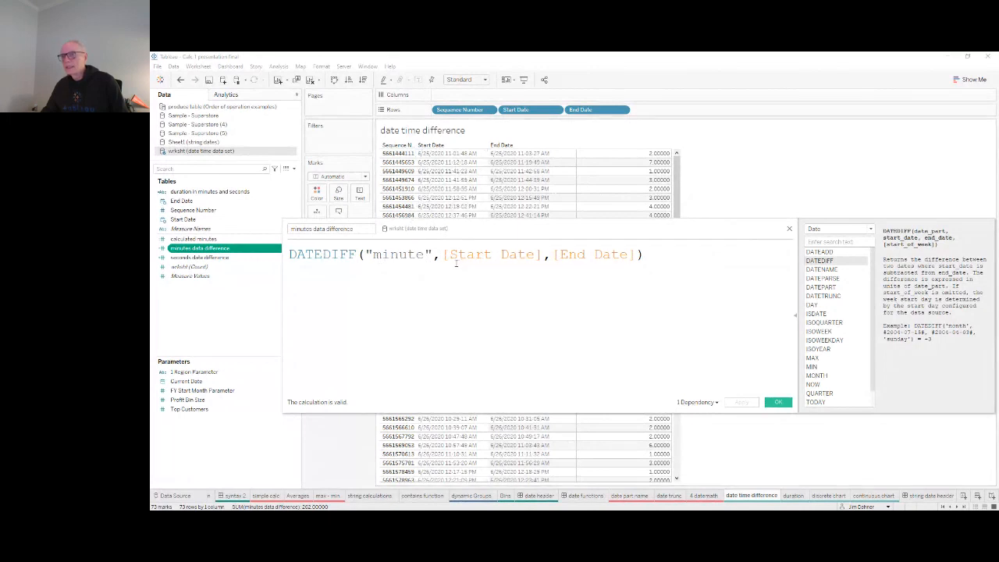
Compare the "minute" DATEDIFF formula with the start and end dates in the table behind it, and close the editor
left_click_drag(516, 231, 503, 179)
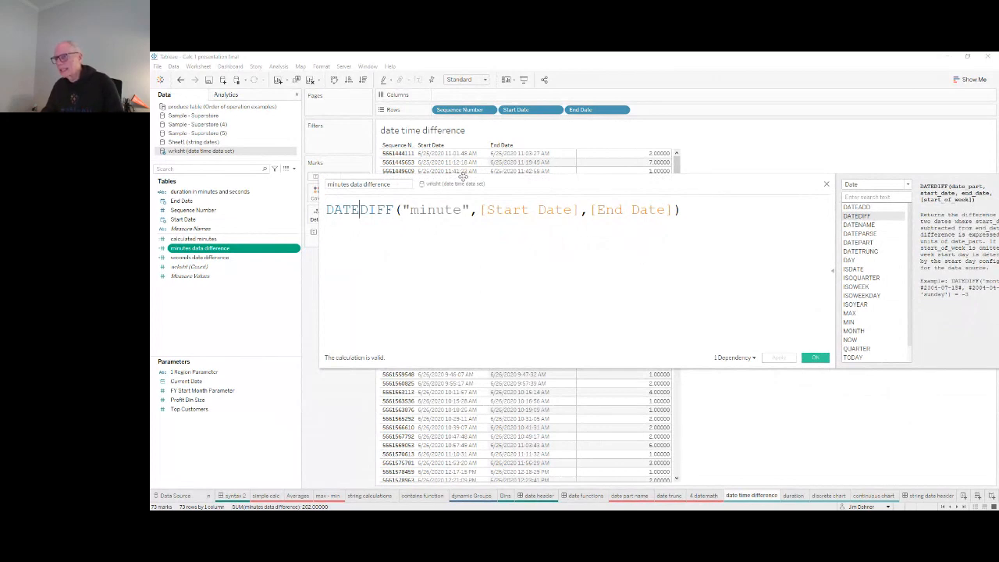
left_click_drag(499, 191, 502, 214)
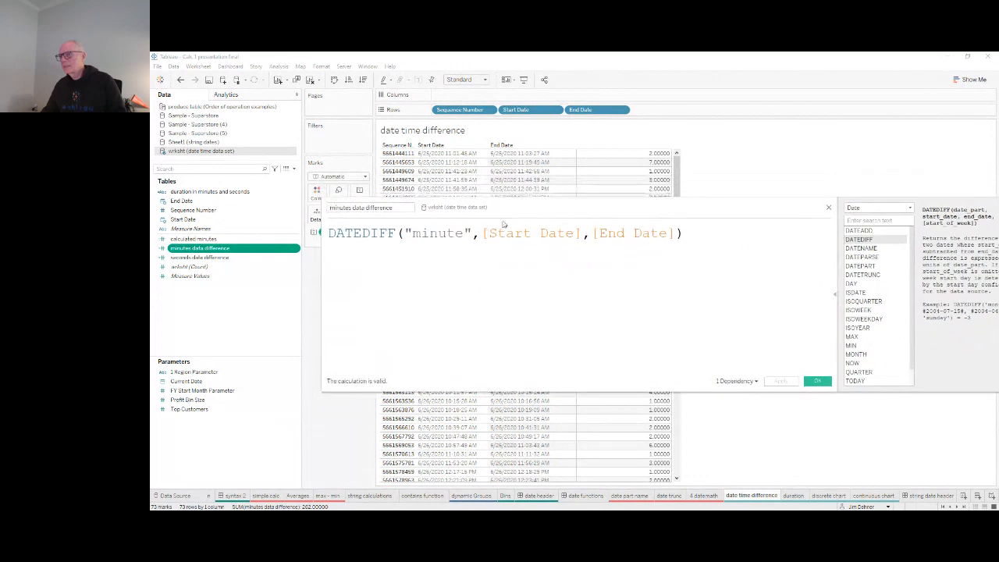
left_click(559, 327)
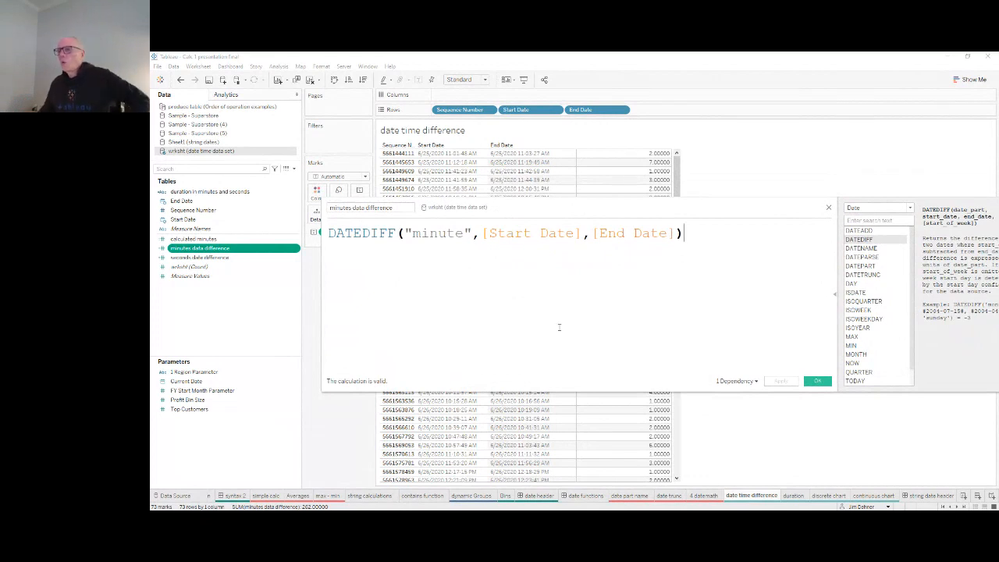
left_click_drag(738, 214, 695, 223)
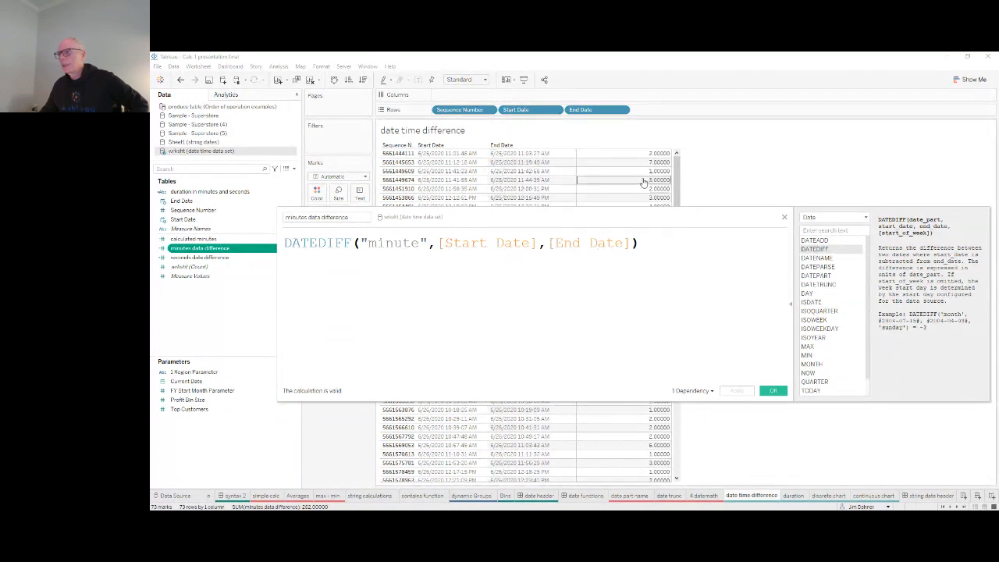
left_click(785, 218)
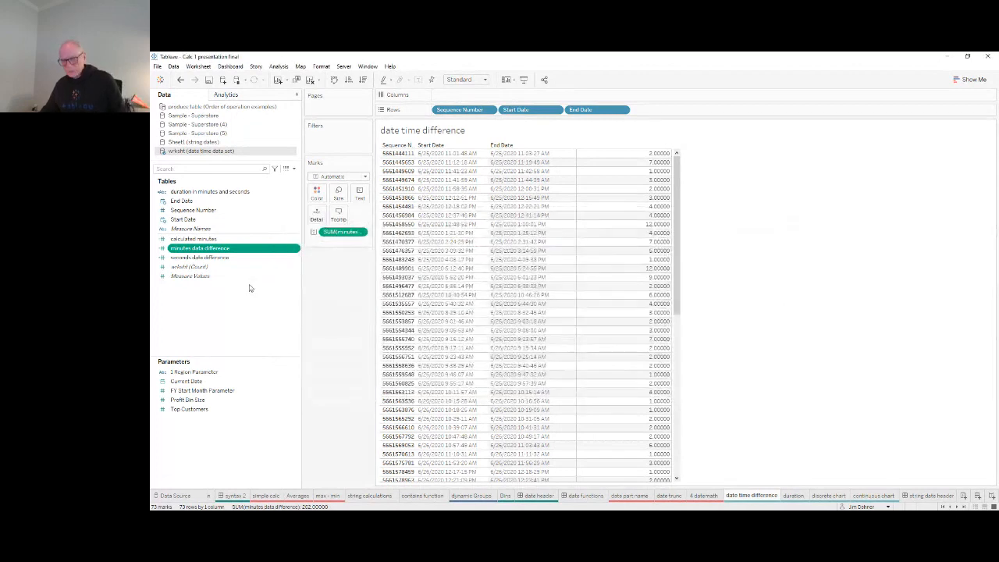
Review the formula of the seconds date difference field, close it, and add the field to the table beside the minutes difference
left_click(224, 259, "ctrl")
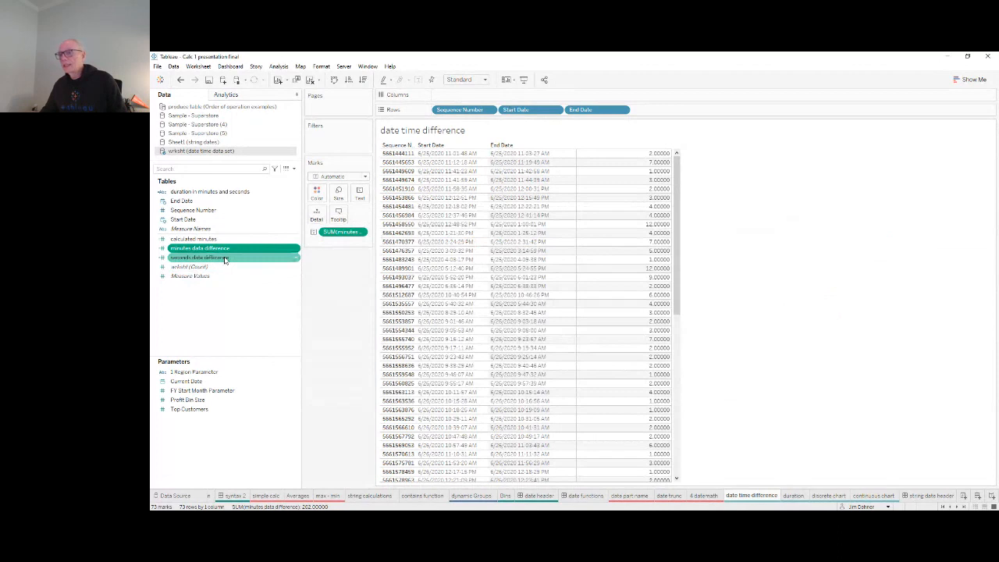
double_click(224, 258)
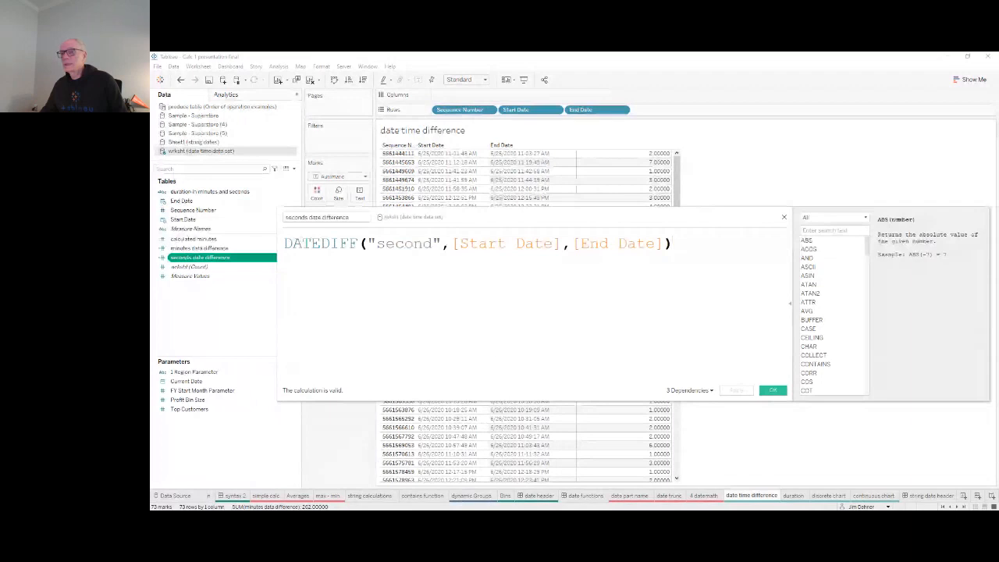
key("Escape")
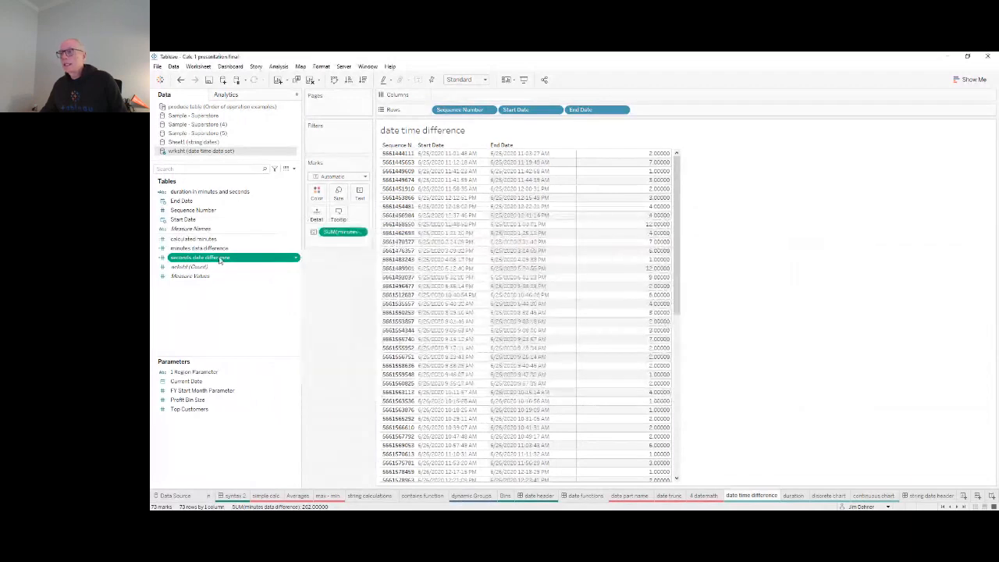
left_click_drag(220, 259, 673, 156)
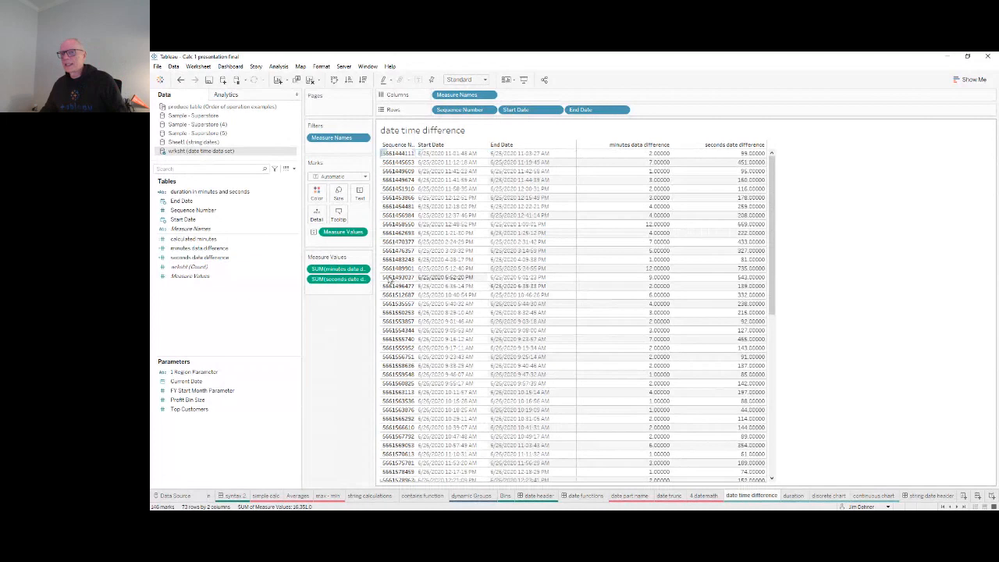
Review the calculated minutes formula, which divides the seconds date difference by 60, and add the field to the table
left_click(208, 239)
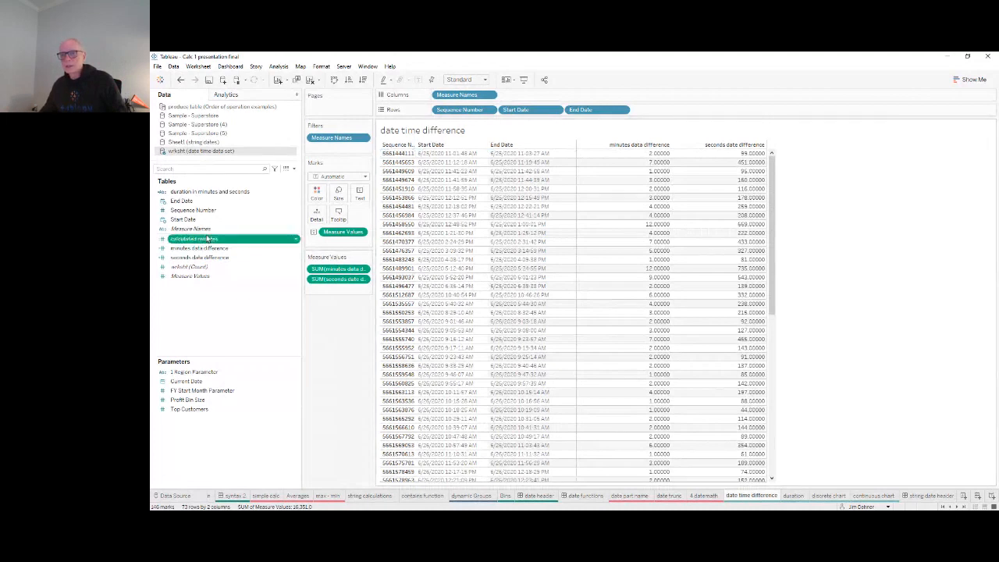
double_click(208, 239)
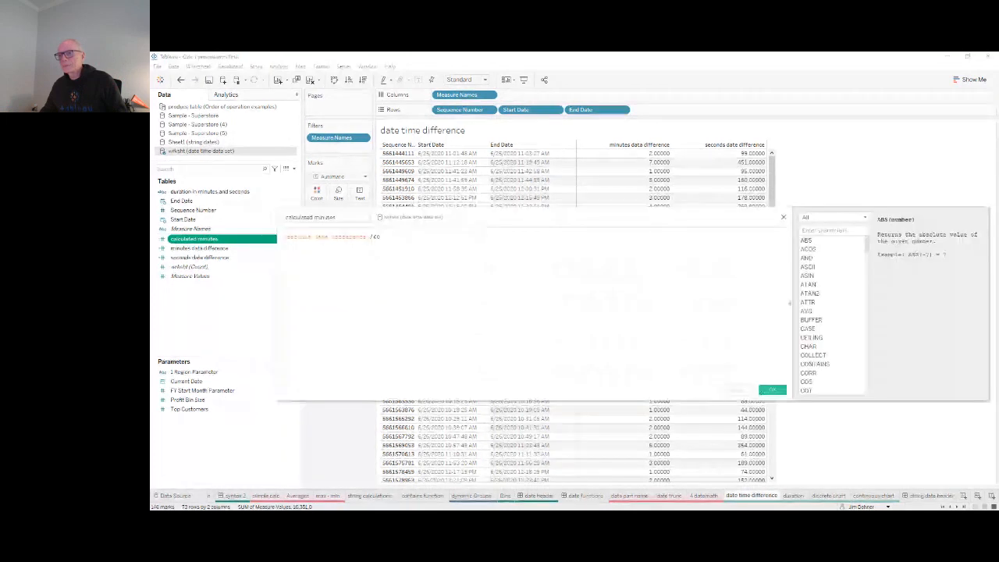
scroll(492, 273, "up", 10)
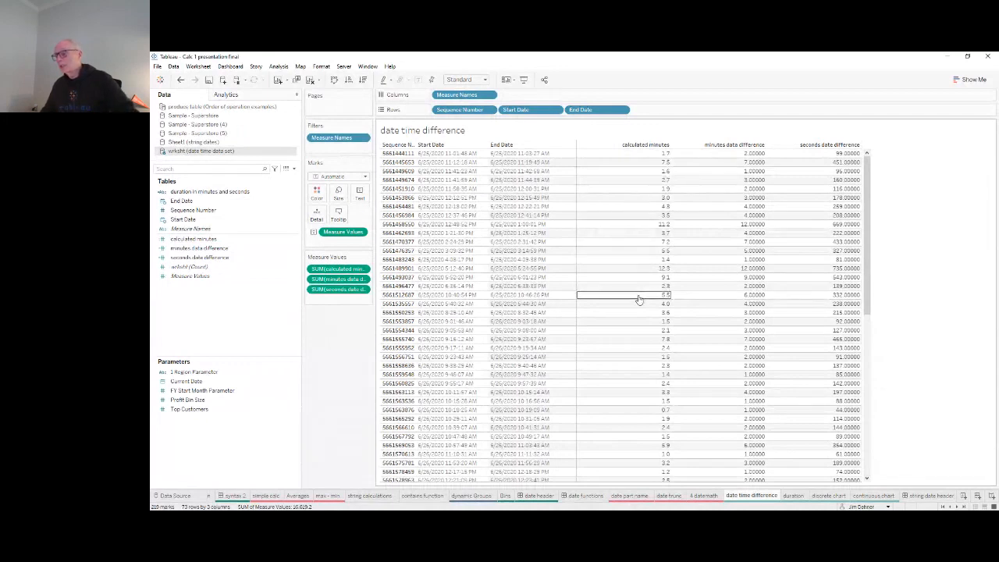
Switch to the duration worksheet and open the formula of the duration in minutes and seconds field
left_click(797, 496)
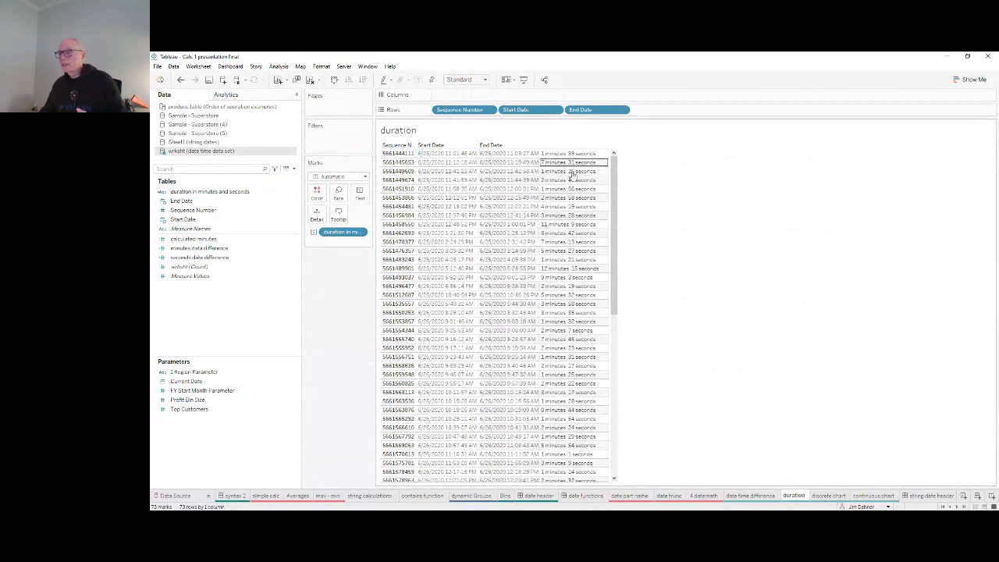
left_click(259, 193)
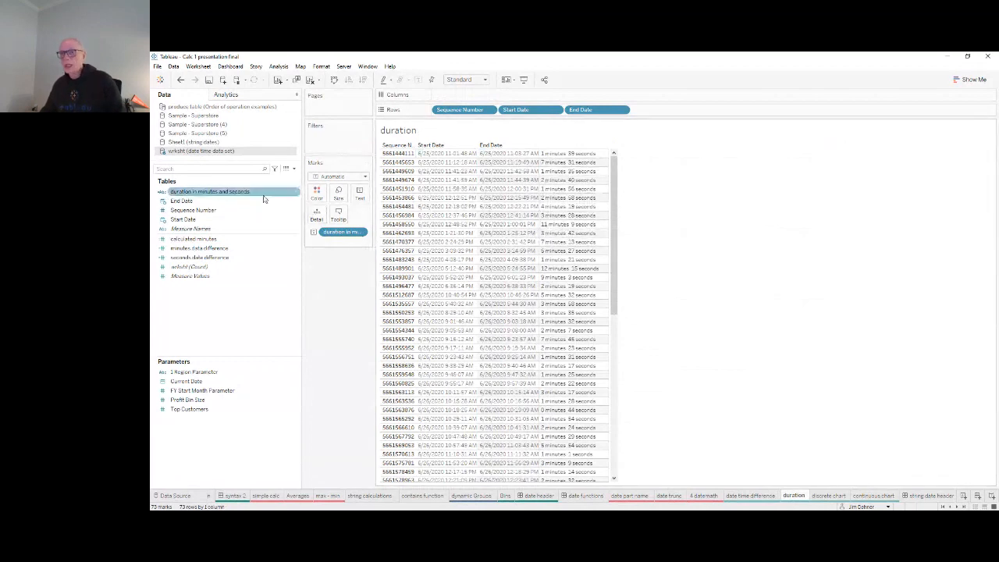
left_click(224, 195)
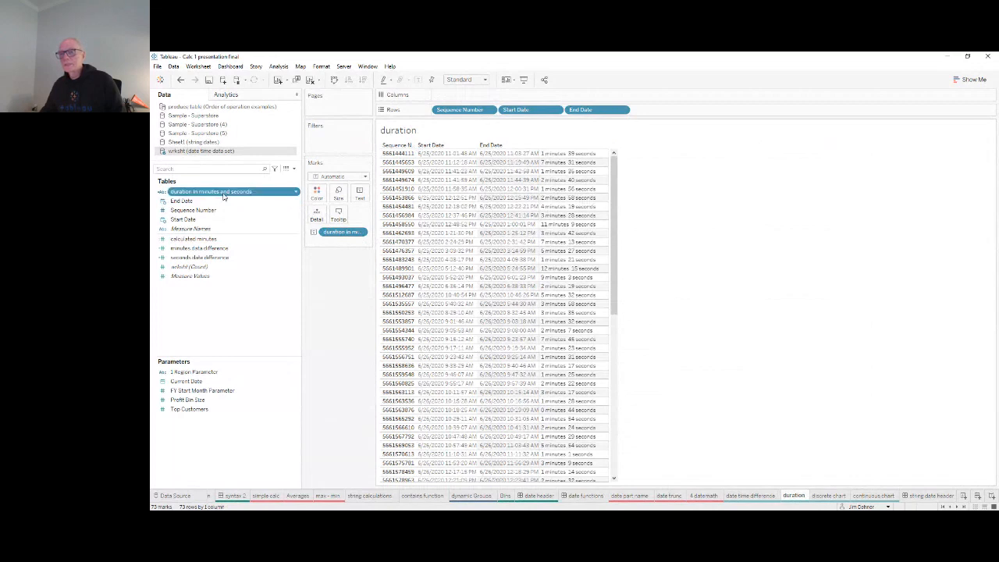
double_click(224, 195)
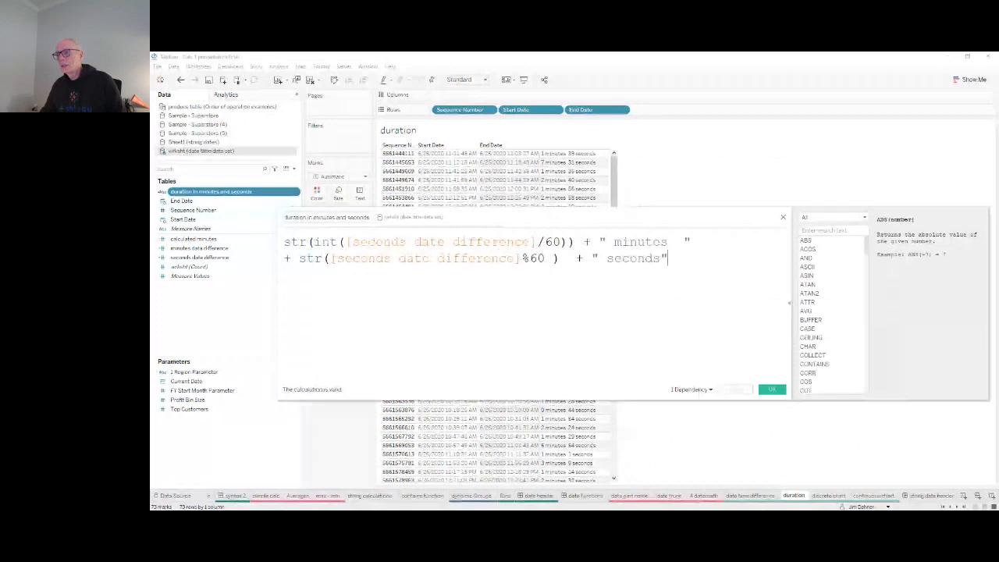
Limit the editor's function list to Type Conversion and show the help for the STR function used in the duration formula
left_click_drag(616, 217, 671, 220)
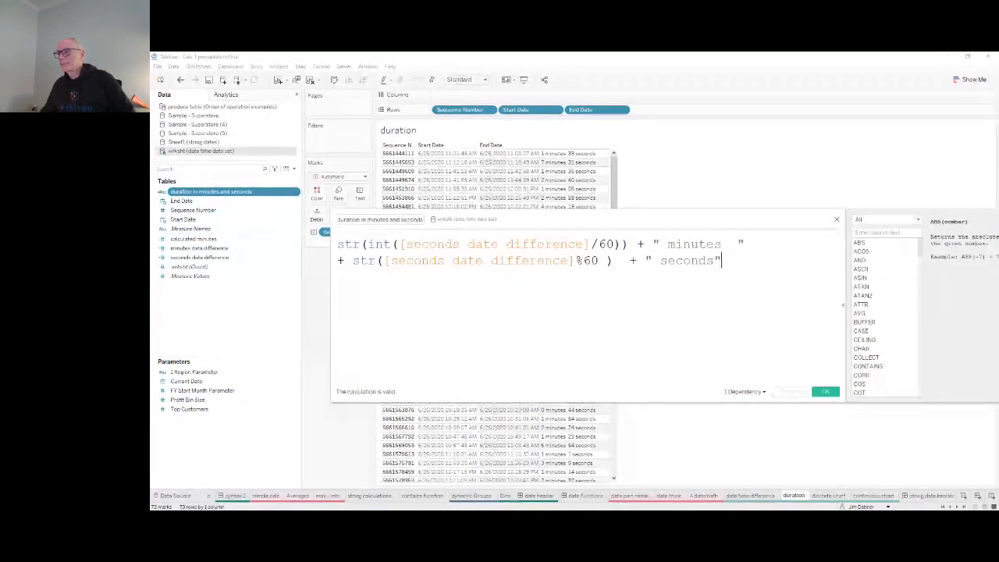
left_click(344, 244)
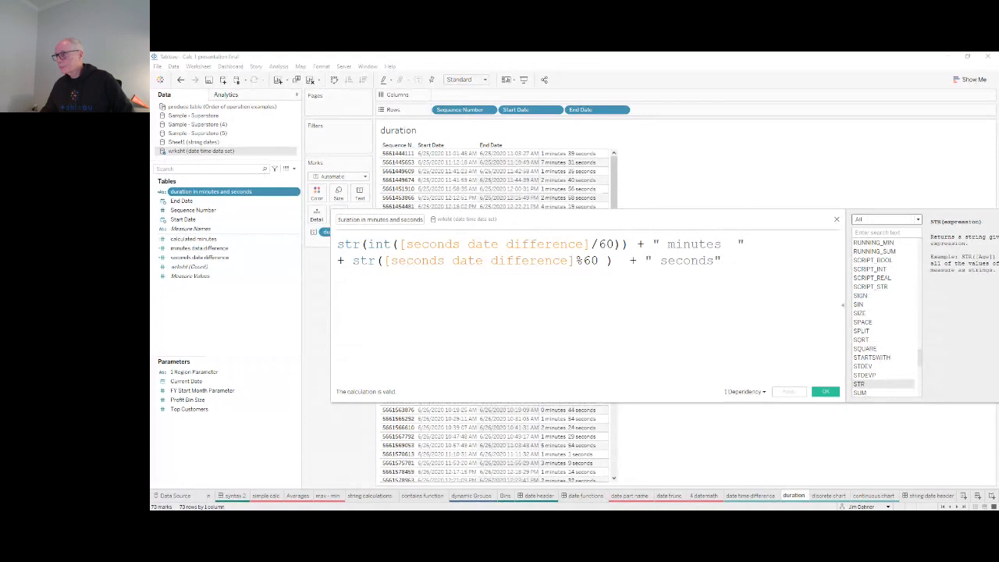
left_click(873, 277)
left_click_drag(801, 220, 731, 215)
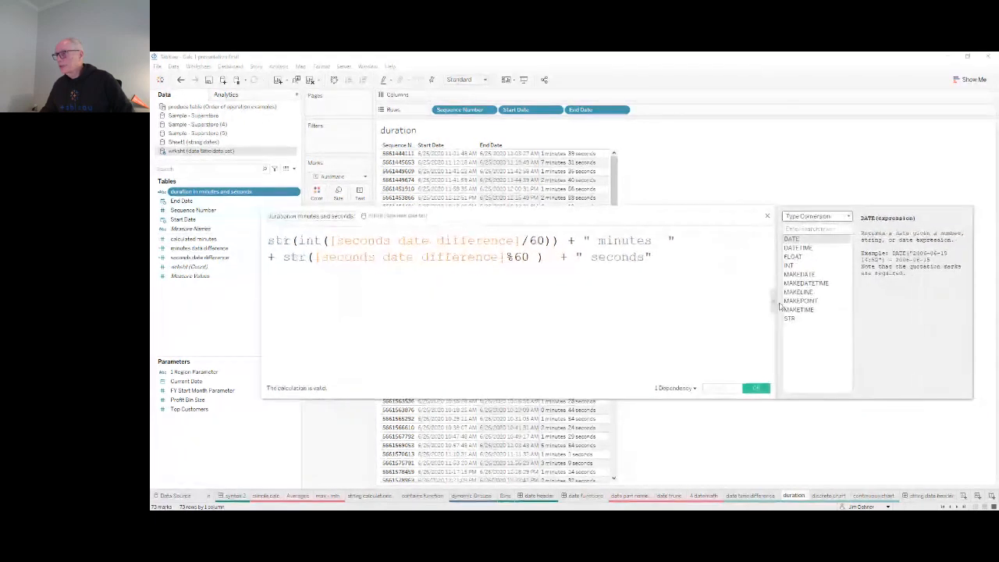
left_click(789, 319)
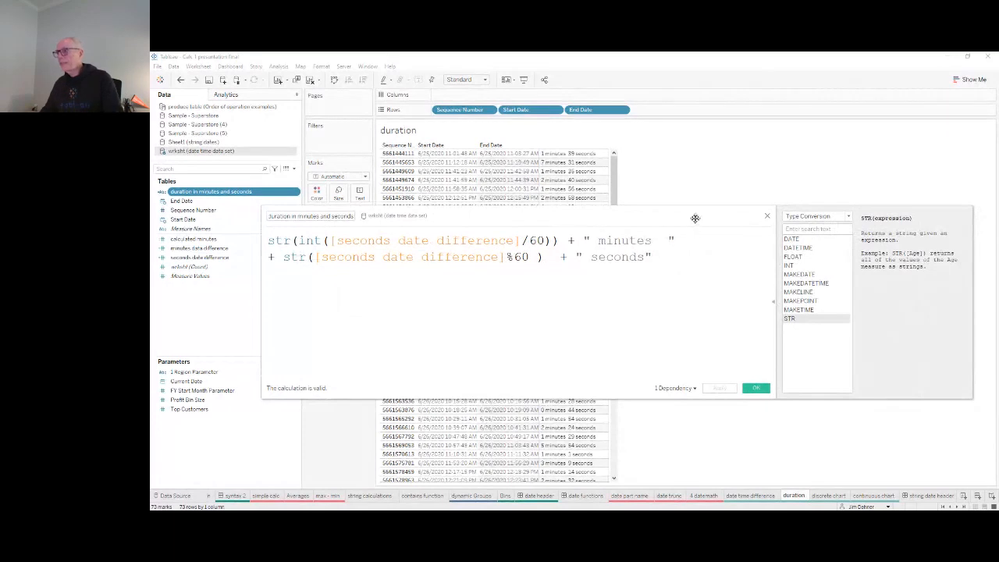
Examine the % operator in the seconds part of the duration formula, and close the editor without changes
left_click_drag(692, 219, 689, 233)
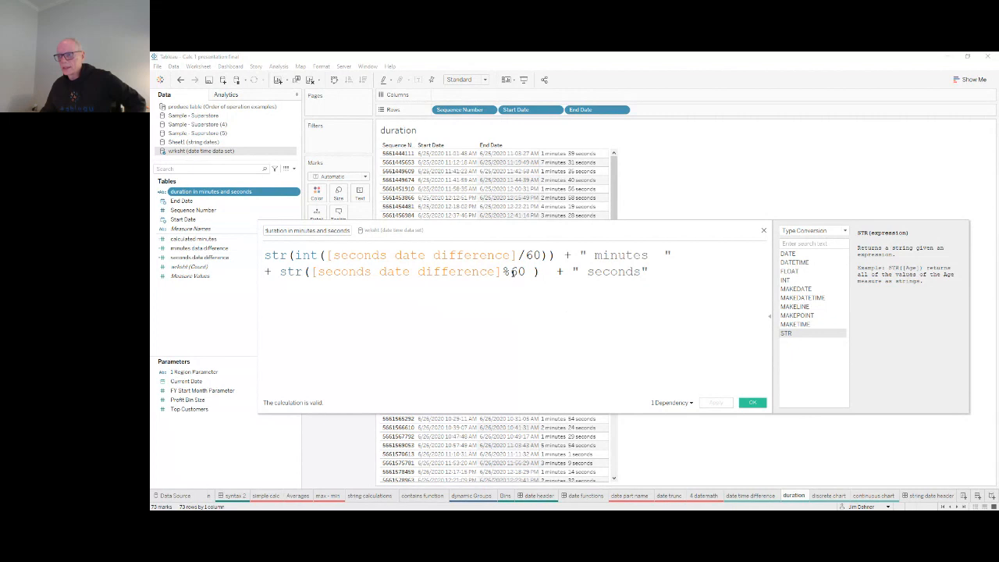
left_click_drag(510, 272, 503, 271)
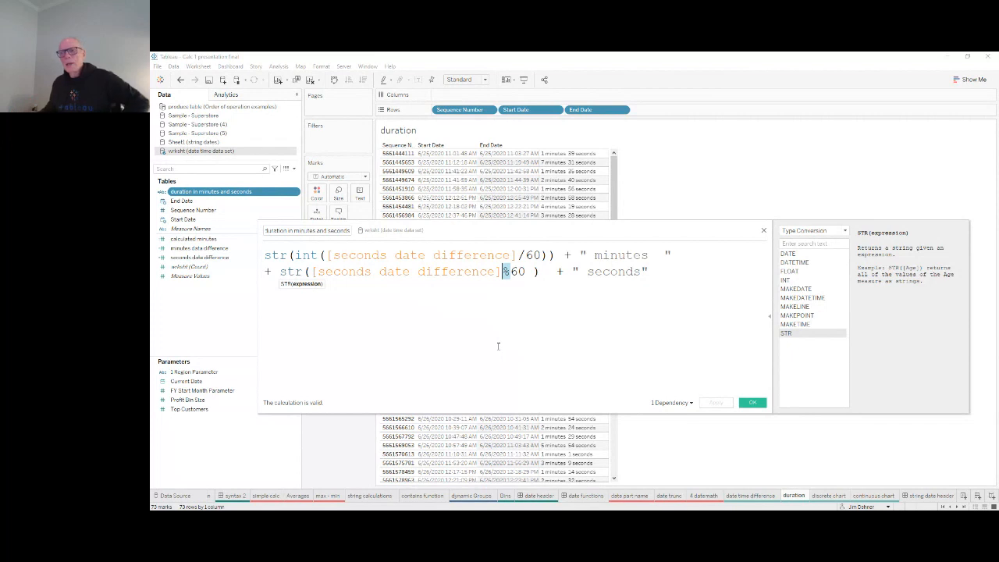
left_click(501, 319)
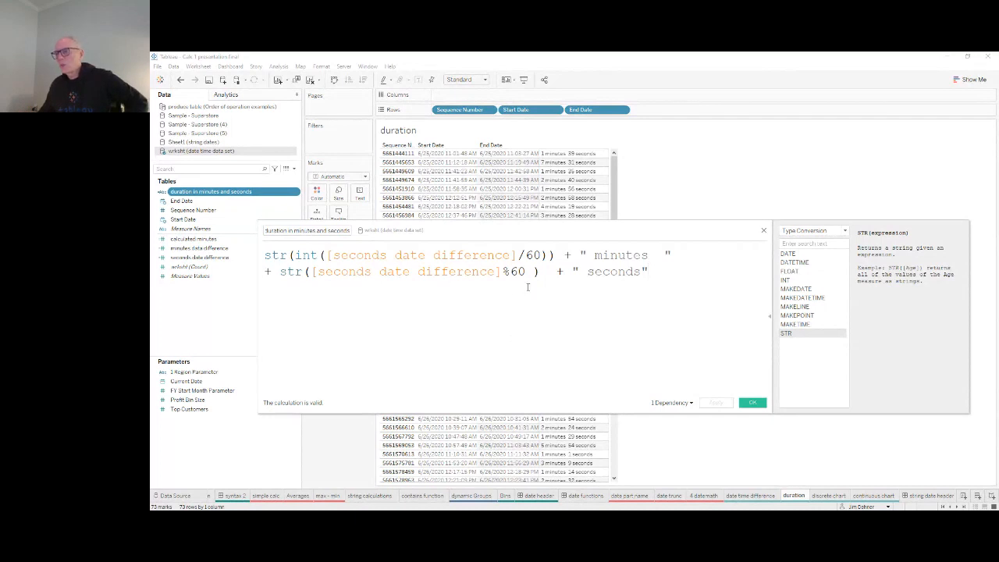
left_click(764, 232)
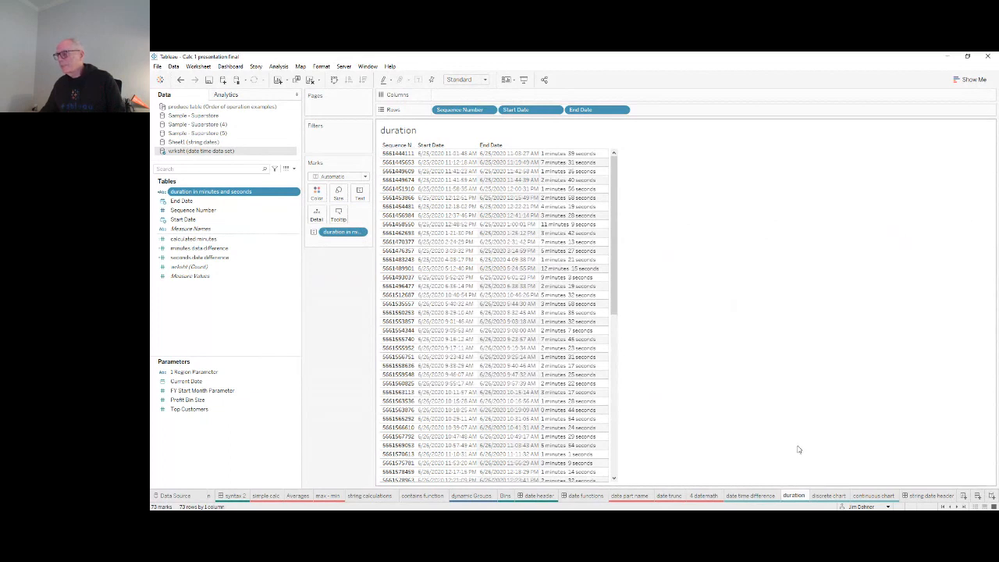
View the discrete chart worksheet of sales by year and month, and switch to the continuous chart worksheet
left_click(827, 495)
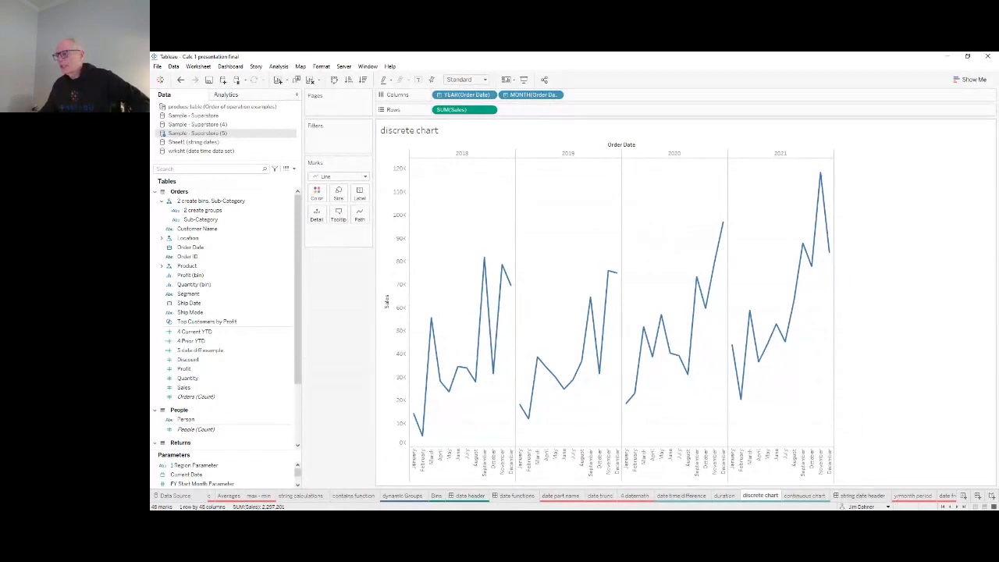
left_click(957, 506)
left_click(958, 506)
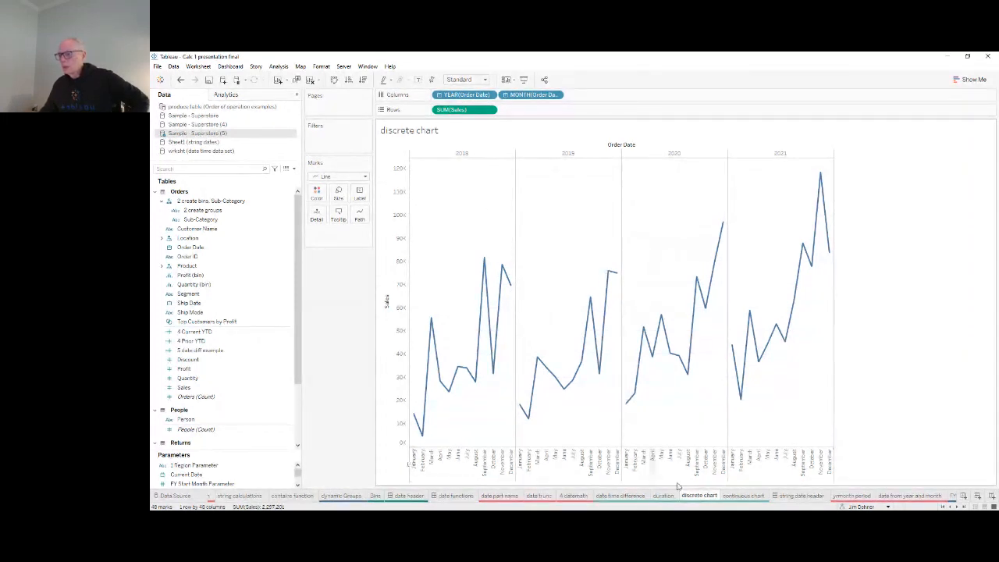
left_click(738, 497)
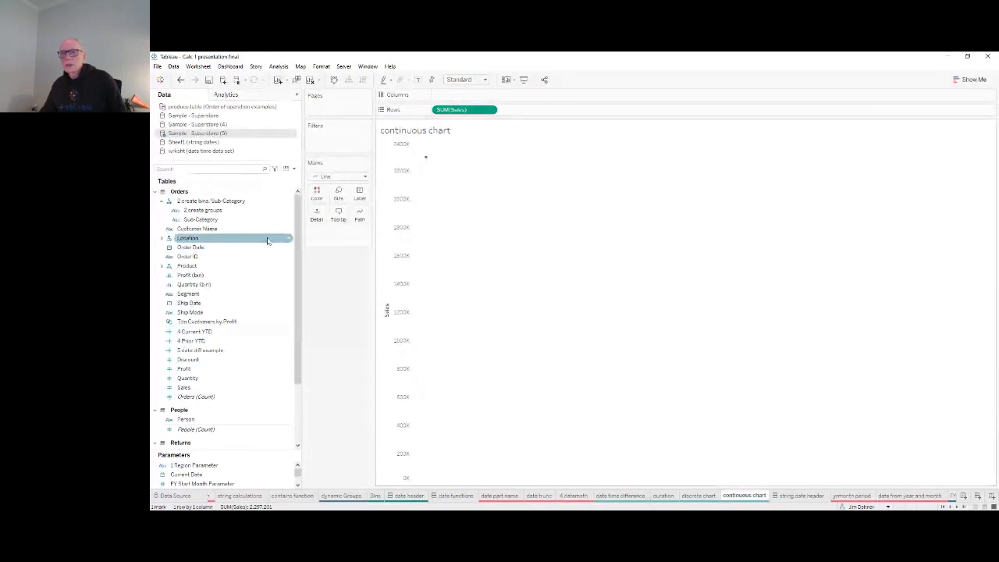
Add Order Date to the columns of the continuous chart as the continuous date-value MONTH(Order Date) option
left_click(225, 266)
left_click(199, 248)
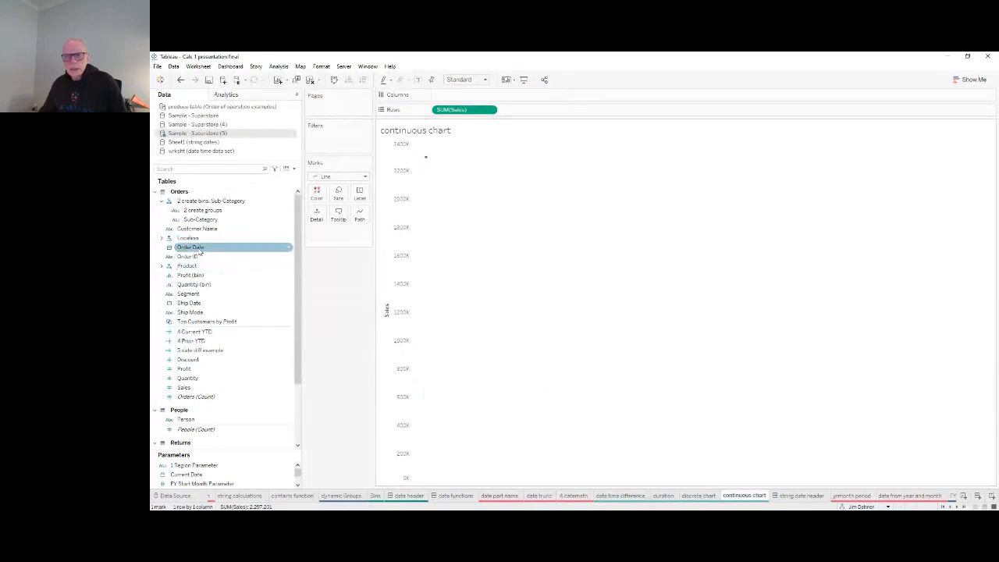
left_click_drag(199, 250, 464, 99)
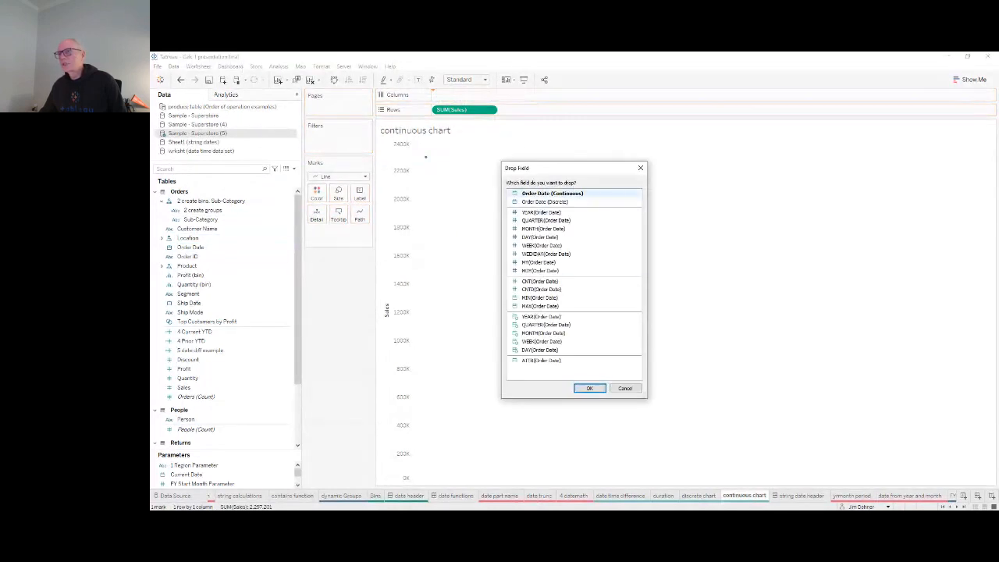
left_click_drag(588, 170, 638, 145)
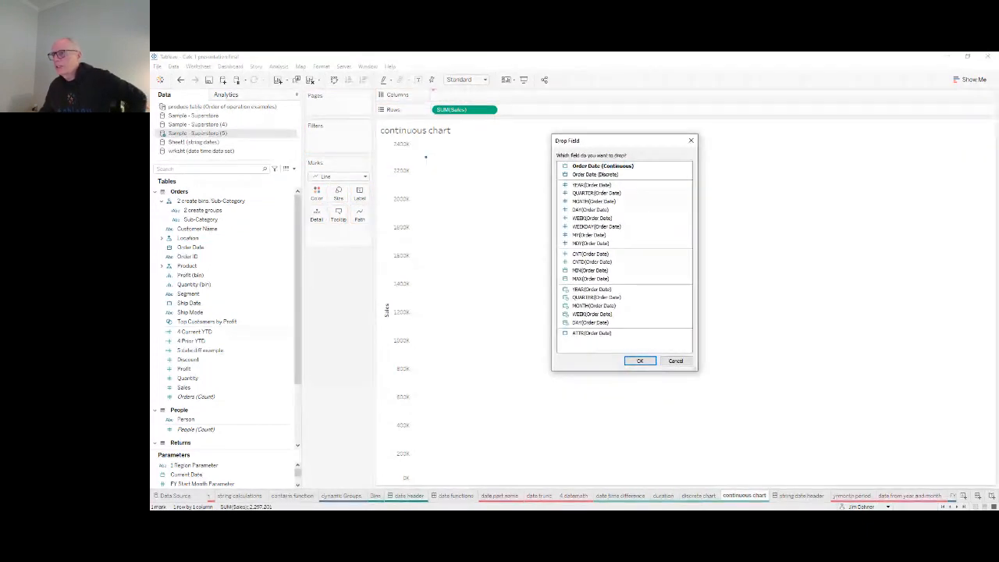
left_click_drag(626, 143, 606, 137)
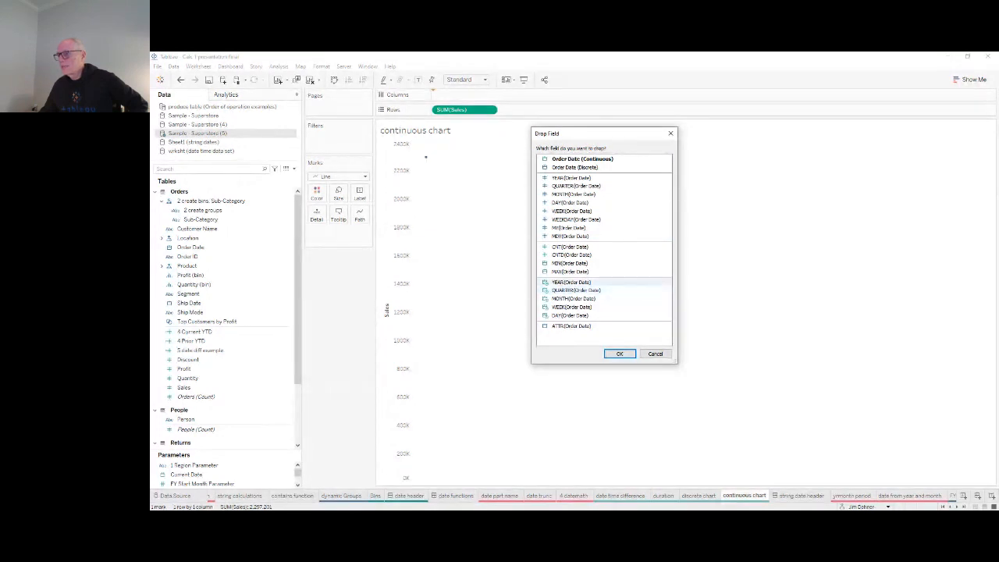
left_click(574, 299)
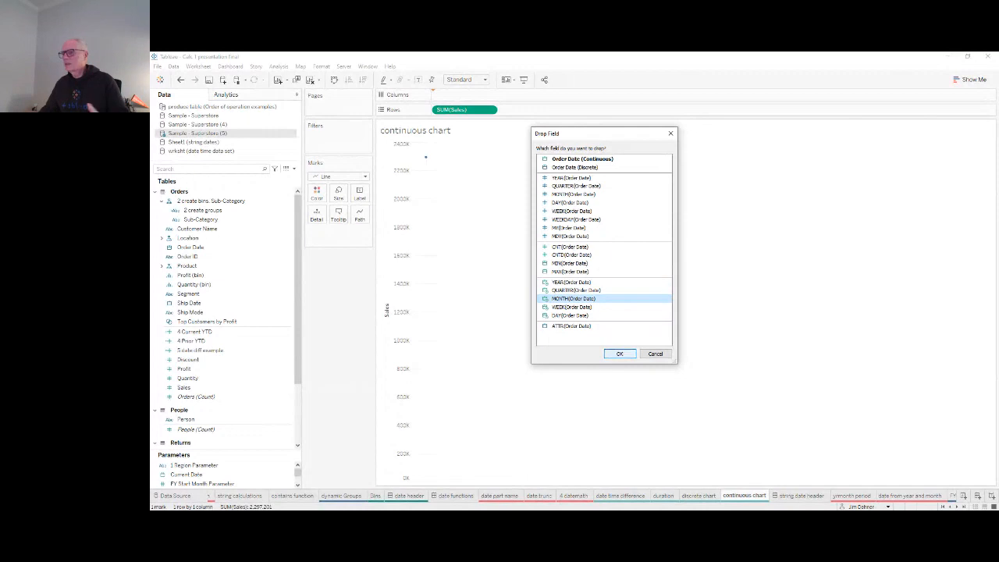
left_click(620, 354)
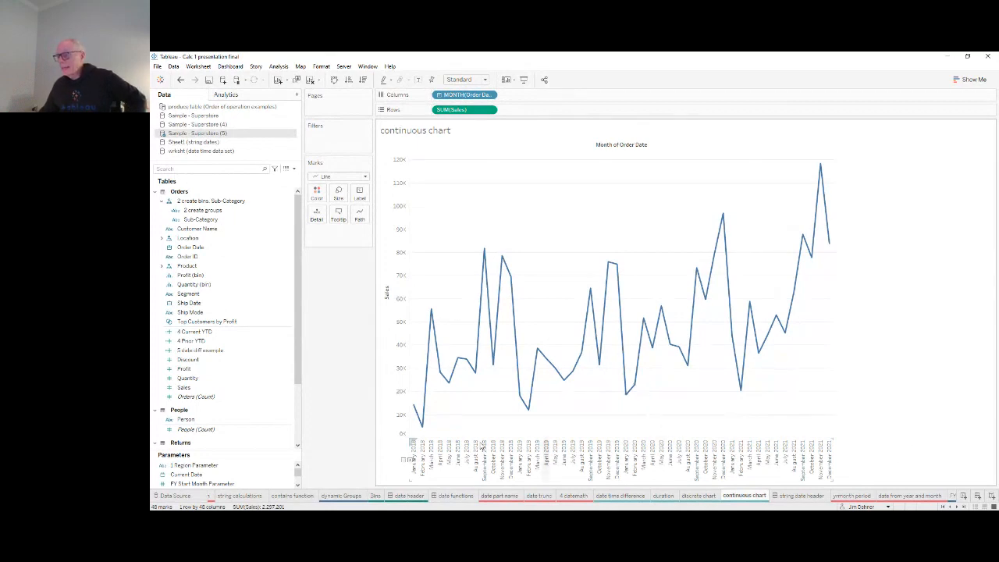
Drill the order date level down to weeks, and roll it back up through months to quarters
left_click(411, 462)
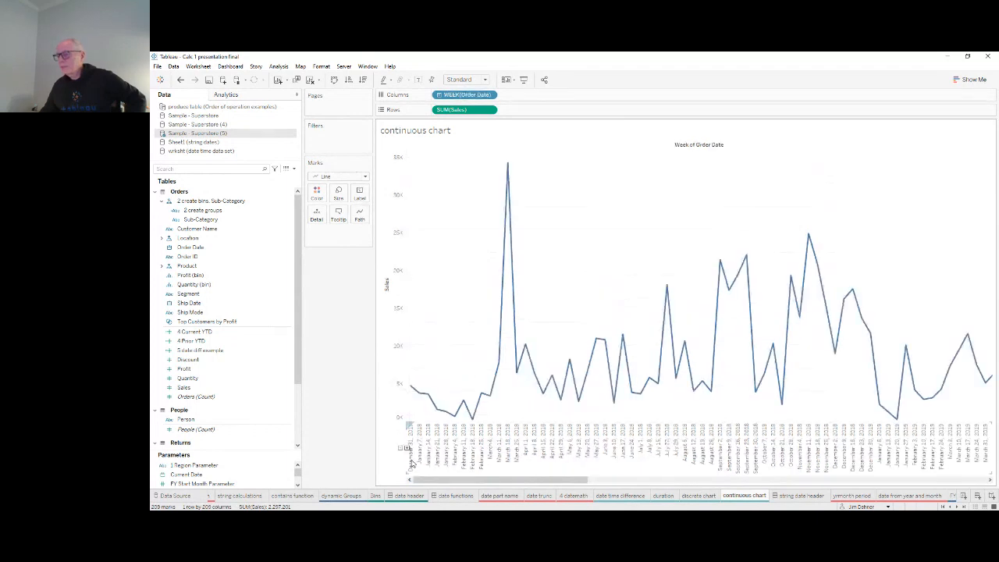
left_click(399, 456)
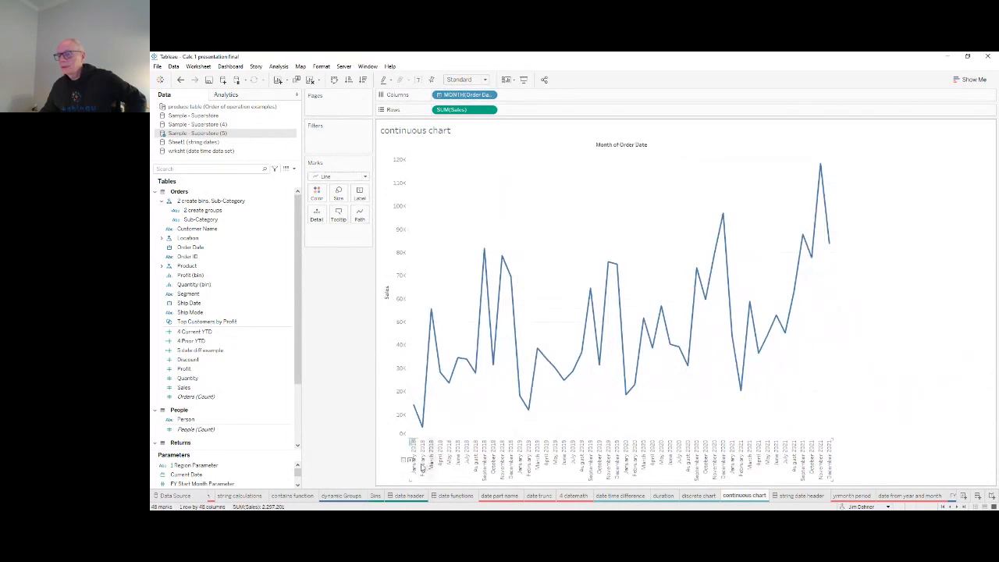
left_click(404, 461)
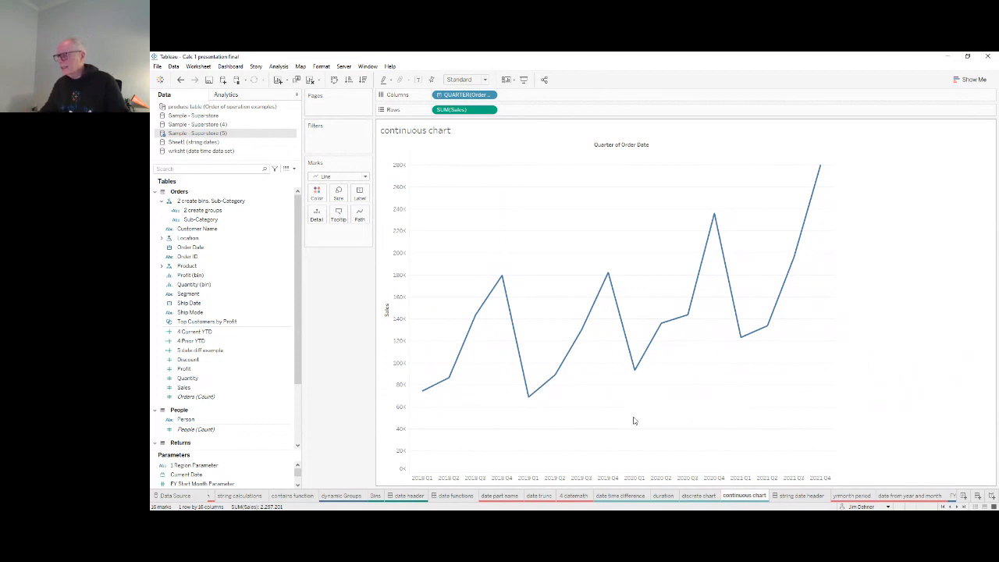
View the string date header dashboard about converting strings to dates, and bring the remaining sheets within reach
left_click(791, 497)
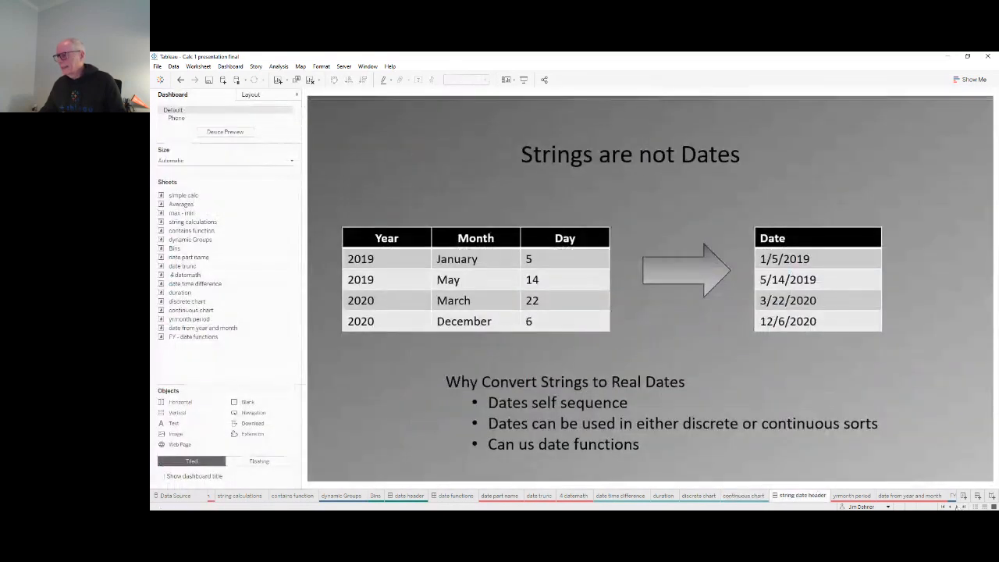
left_click(957, 506)
left_click(957, 507)
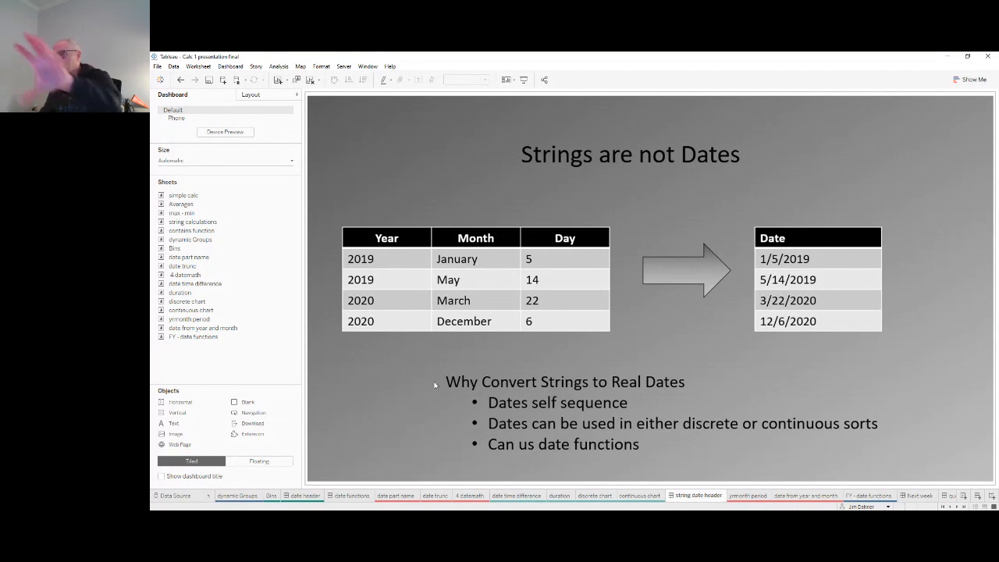
Open the yrmonth period worksheet, check the Period strings in its data source, and return to the worksheet
left_click(747, 497)
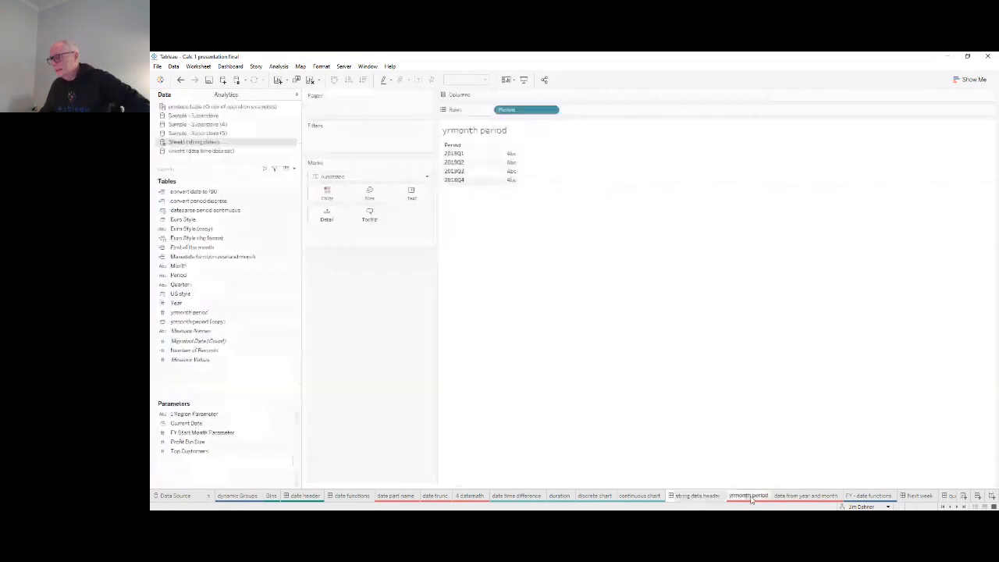
left_click(175, 496)
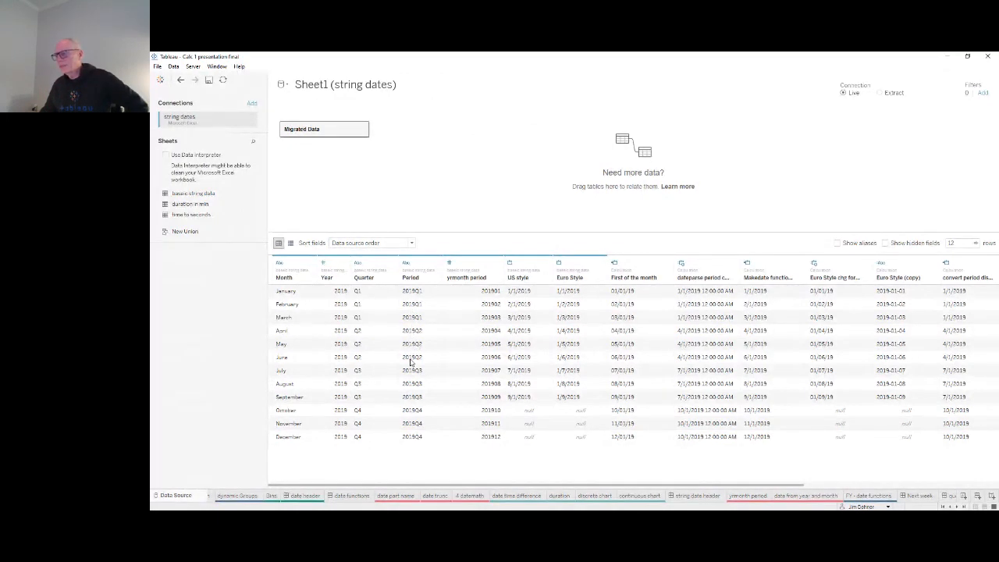
left_click(747, 496)
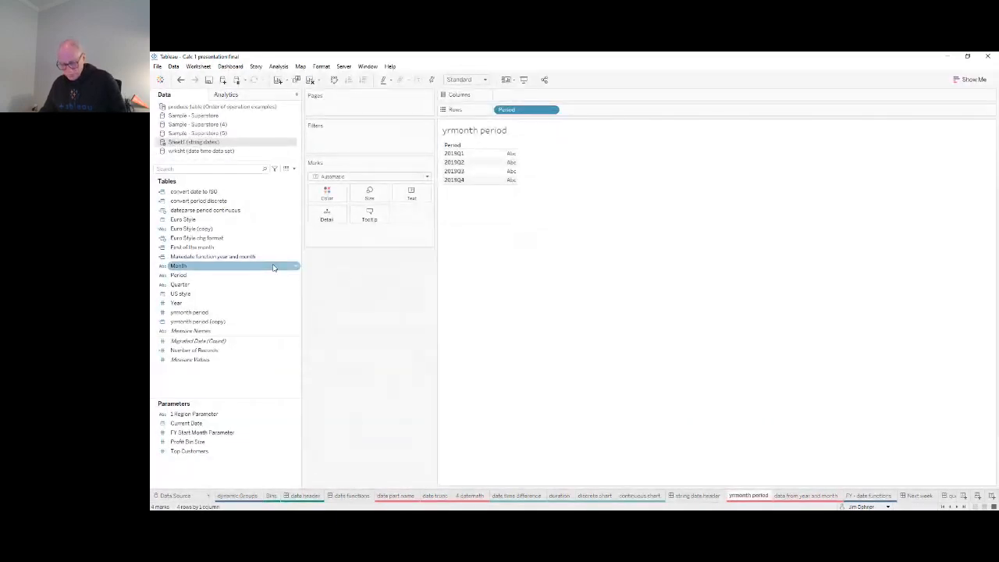
Open the formula of the dateparse period continuous field, enlarge its text, and show the help for the DATEPARSE function
right_click(206, 213)
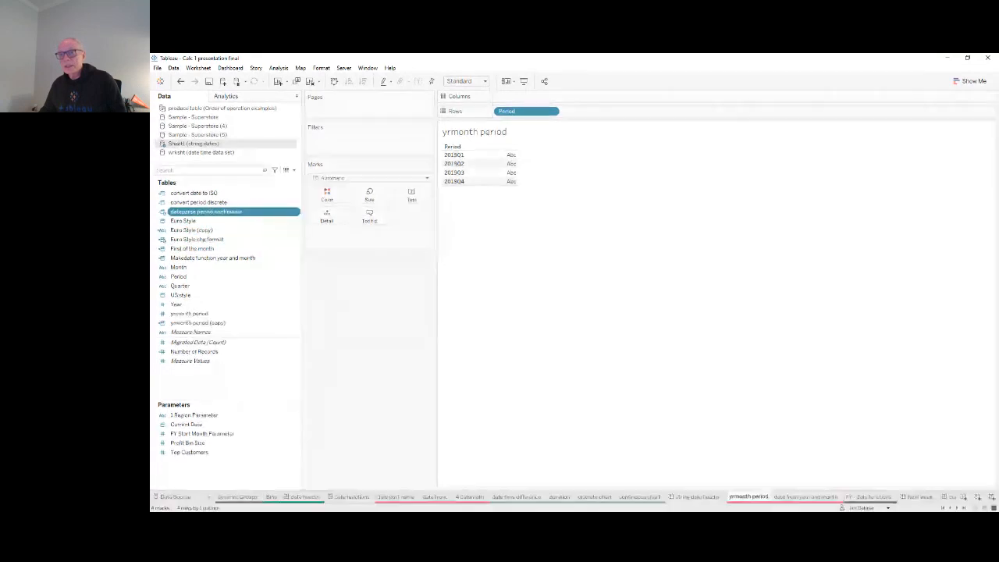
left_click(234, 265)
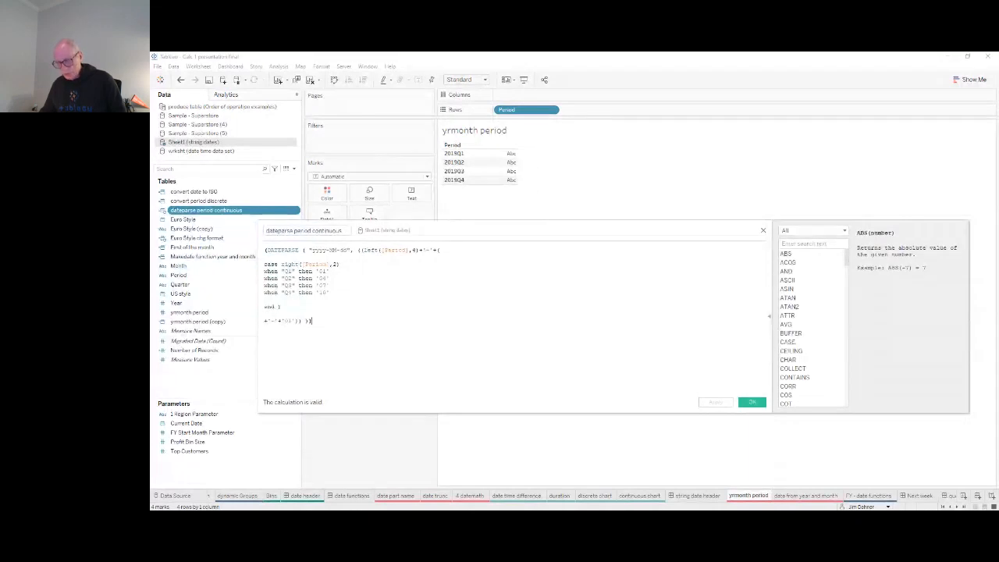
scroll(516, 312, "up", 5)
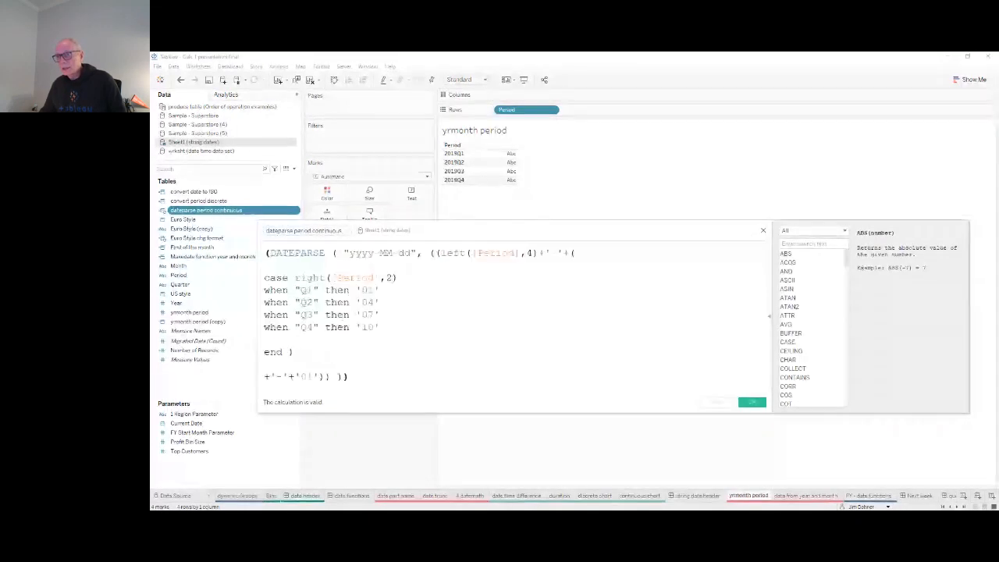
left_click_drag(515, 230, 530, 215)
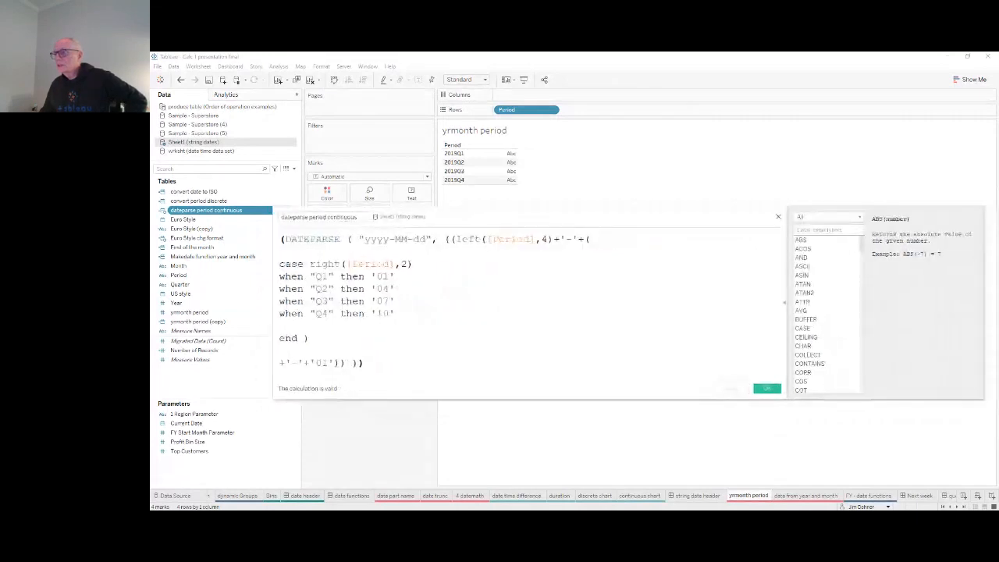
left_click(327, 238)
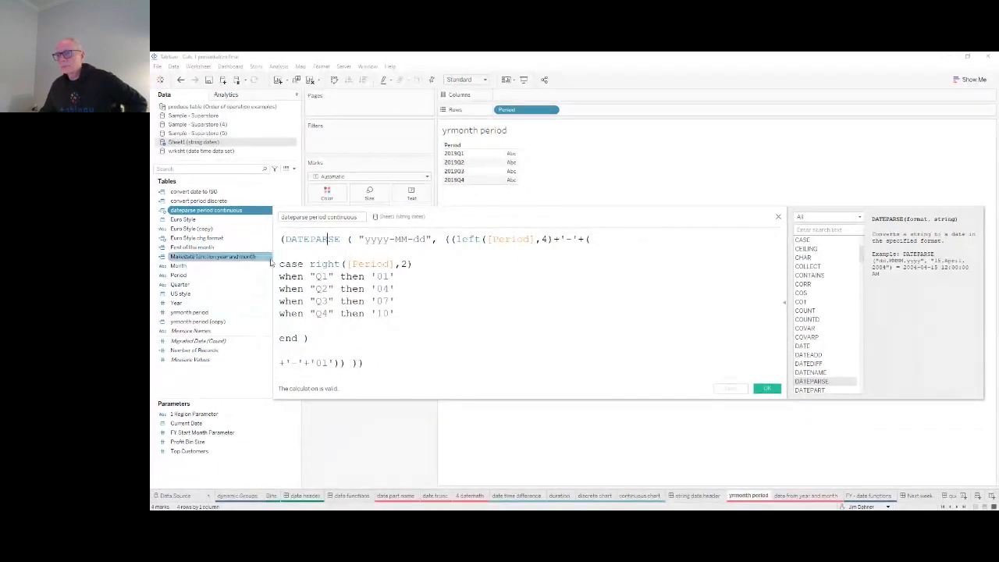
Examine the LEFT function and the CASE block turning quarters into months in the formula, and close the editor without changes
left_click_drag(273, 303, 253, 303)
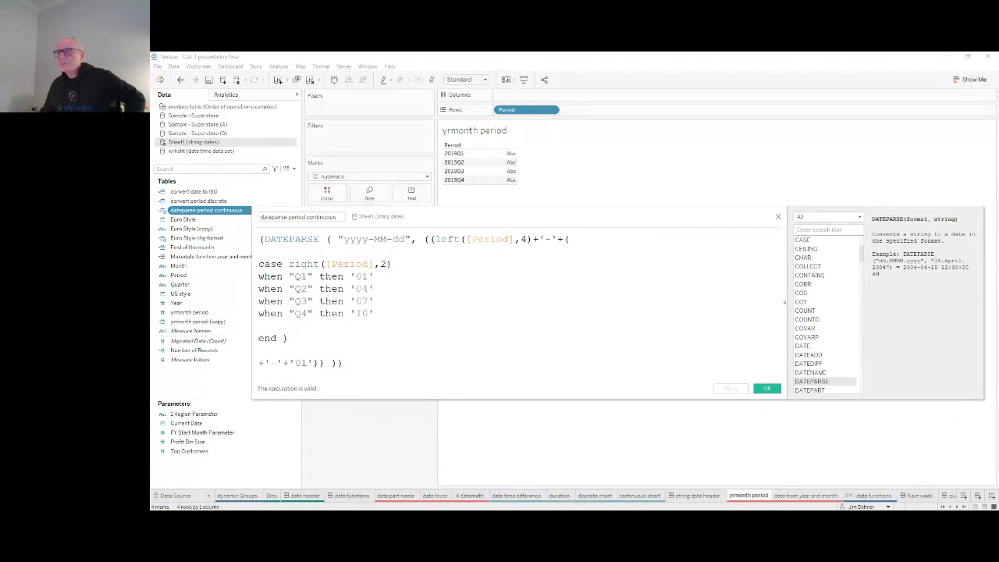
left_click(442, 240)
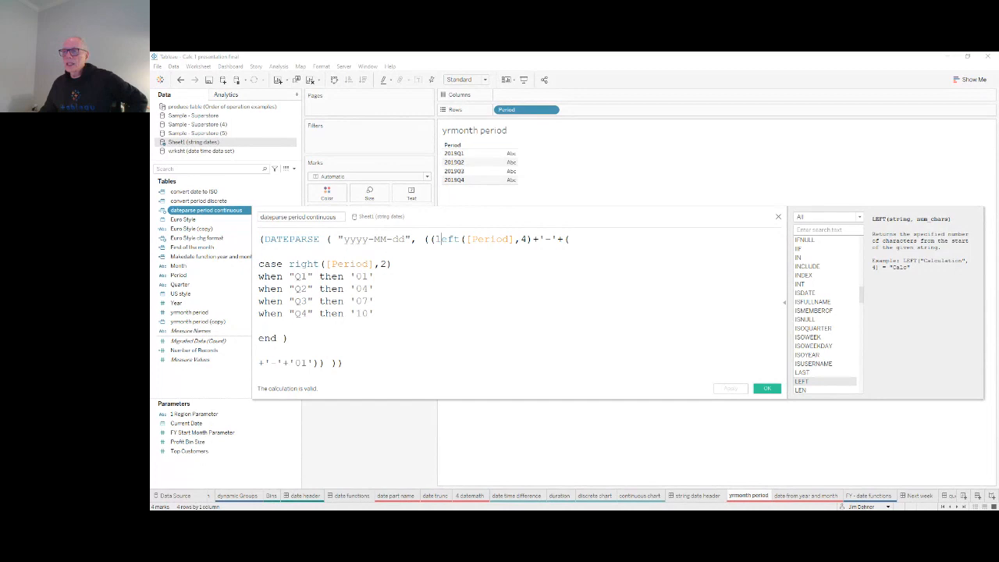
left_click_drag(547, 215, 642, 205)
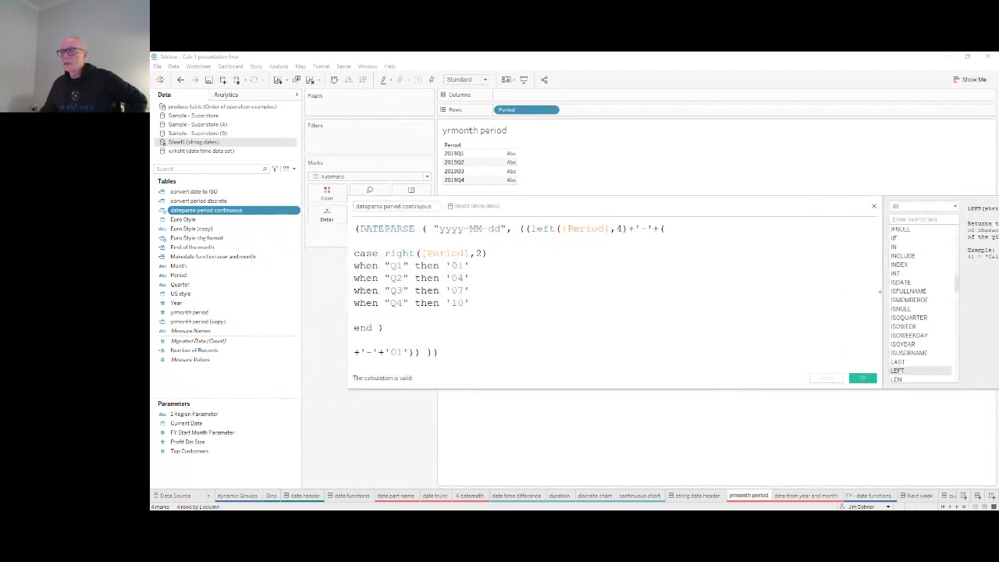
left_click_drag(353, 253, 383, 328)
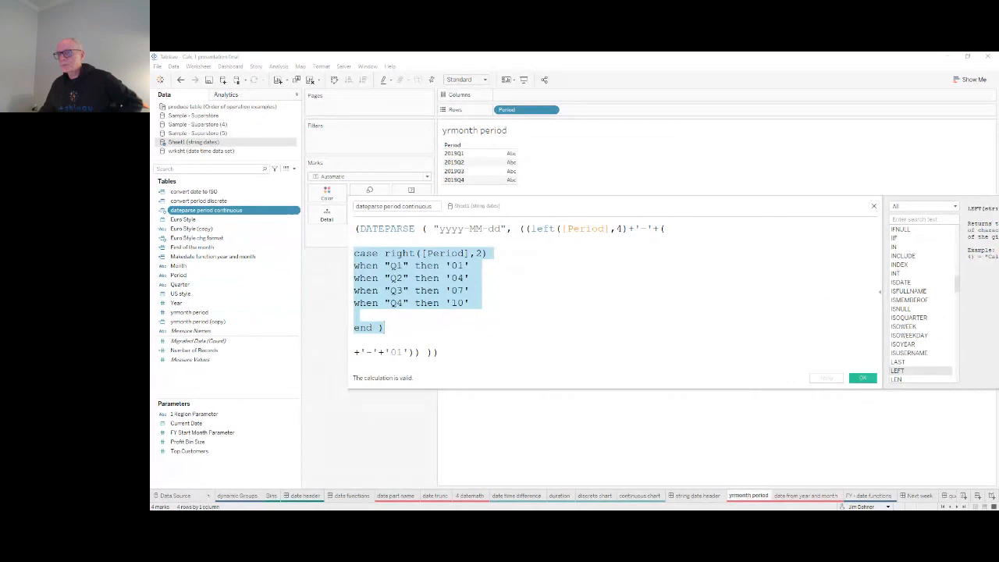
left_click(476, 278)
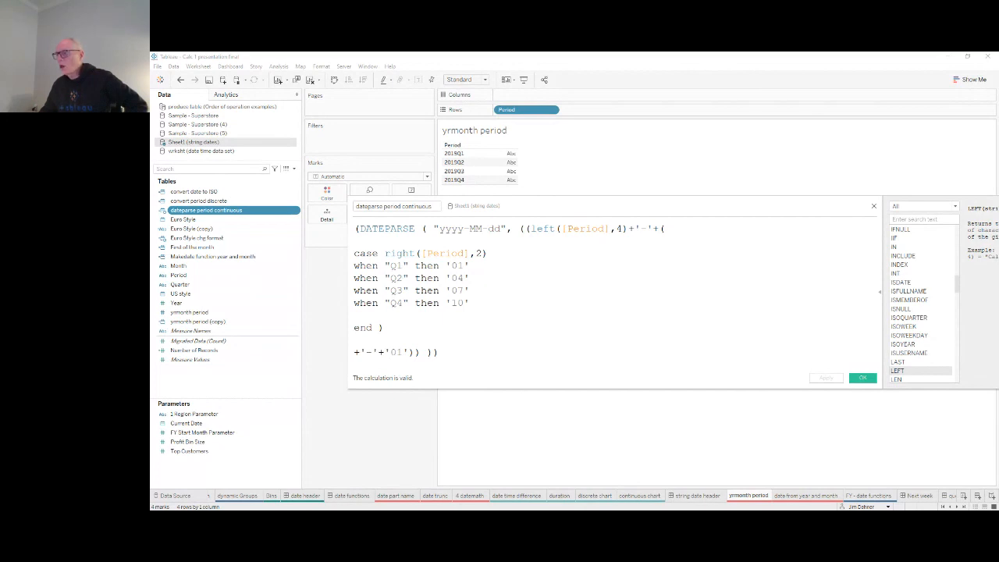
left_click(862, 378)
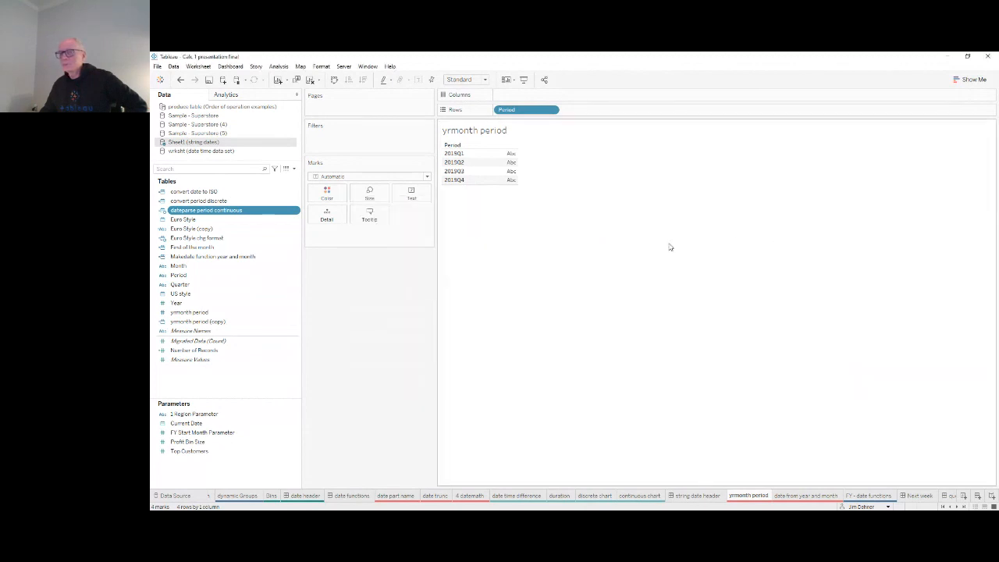
Add the dateparse period continuous field to the rows after Period as a discrete month, day, year (MDY) date
left_click_drag(222, 211, 625, 109)
left_click(558, 268)
left_click(589, 416)
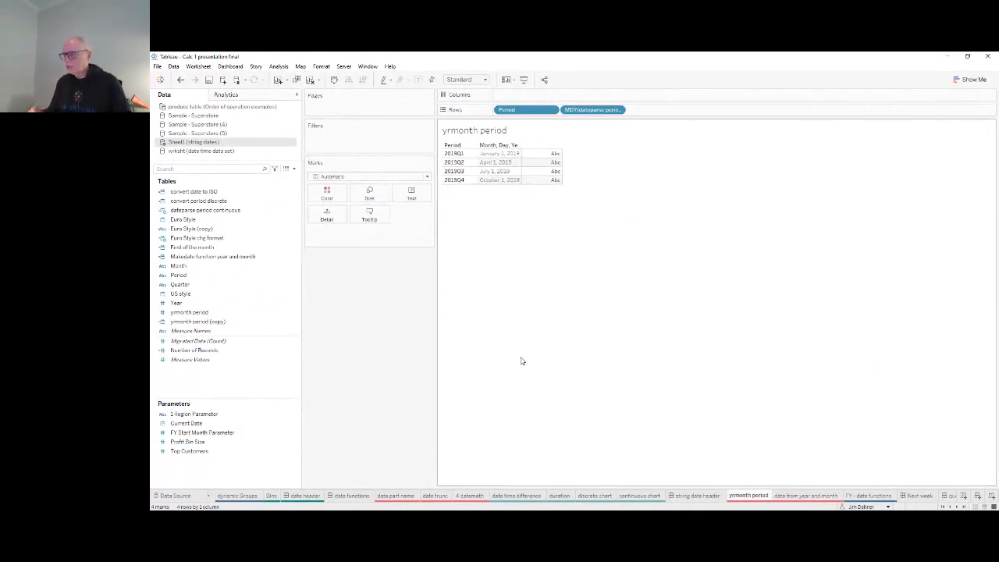
On the date from year and month worksheet, examine the First of the month formula and the DATE function help, and close the editor
left_click(798, 497)
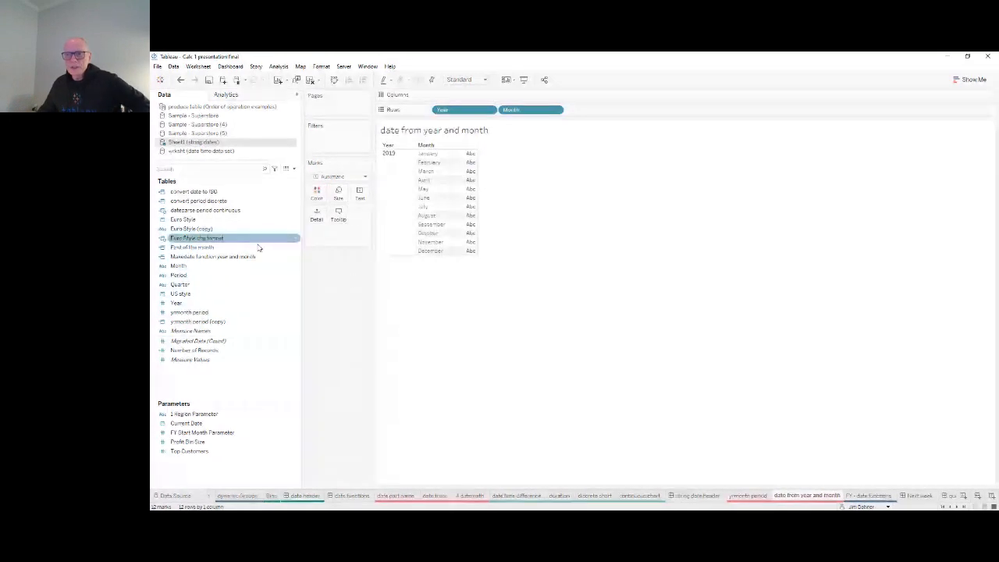
left_click(208, 248)
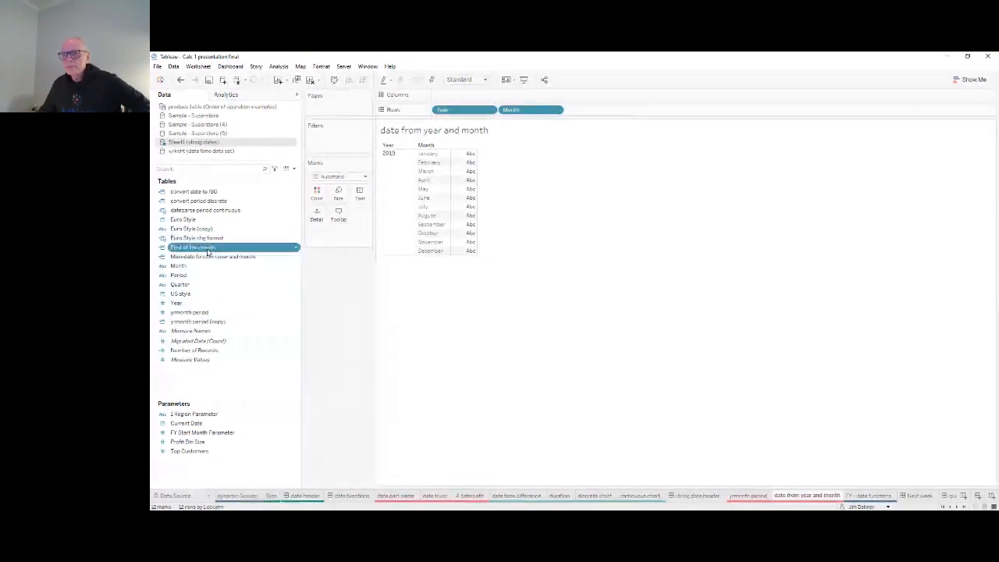
double_click(208, 252)
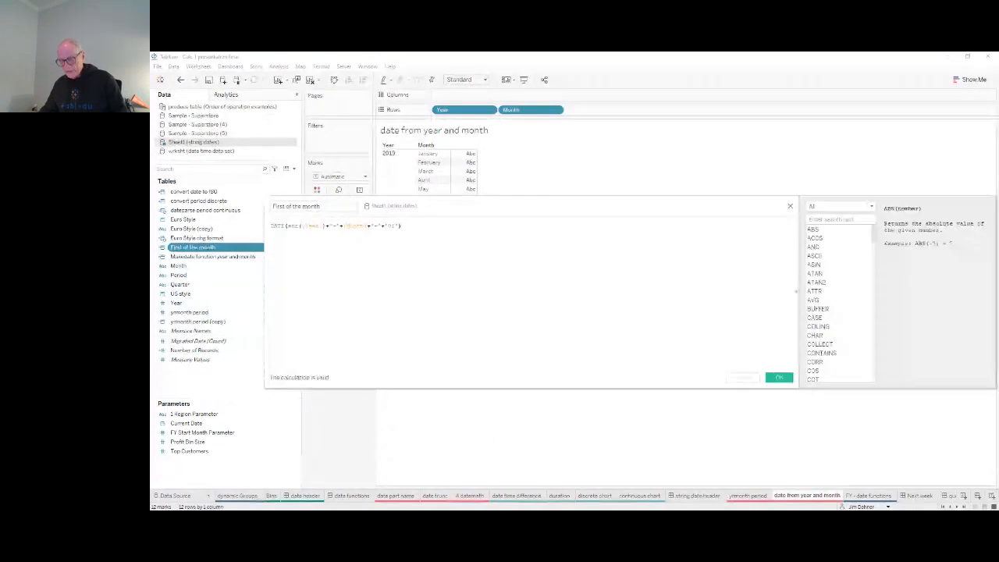
scroll(531, 289, "up", 5)
scroll(530, 288, "up", 2)
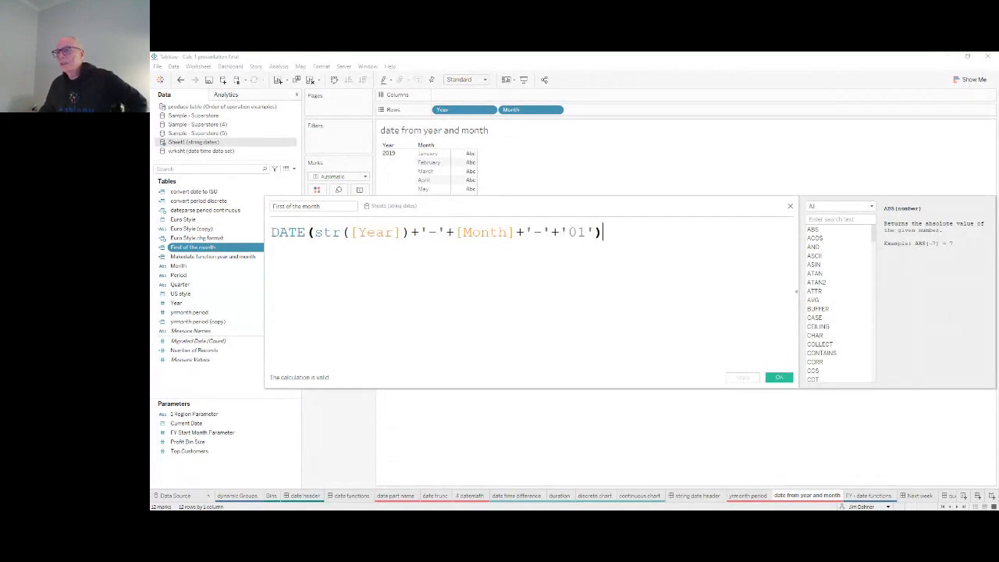
left_click(305, 232)
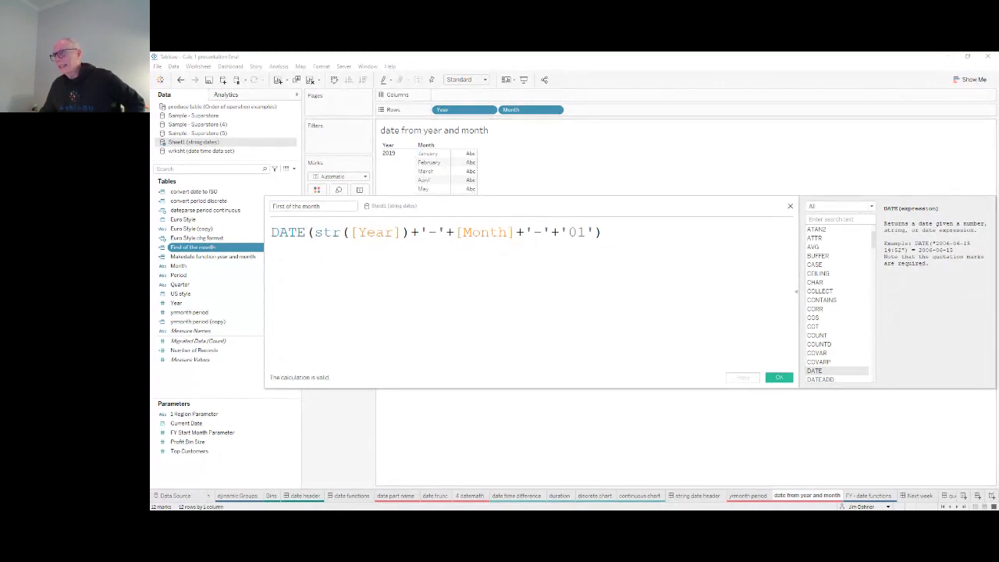
key("Return")
Add First of the month to the rows after Month as a discrete month, day, year (MDY) date
left_click_drag(210, 248, 626, 111)
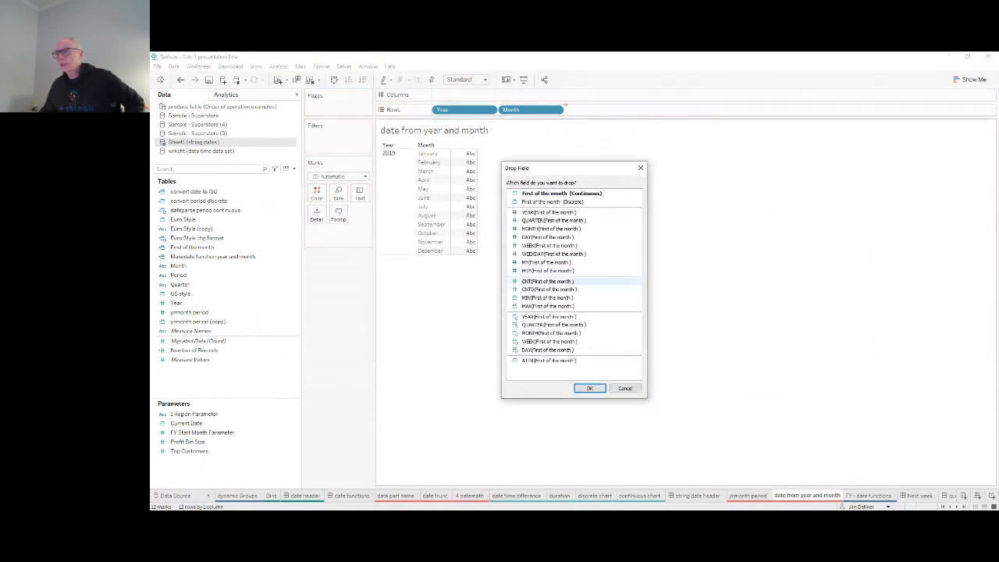
left_click(548, 270)
left_click(589, 388)
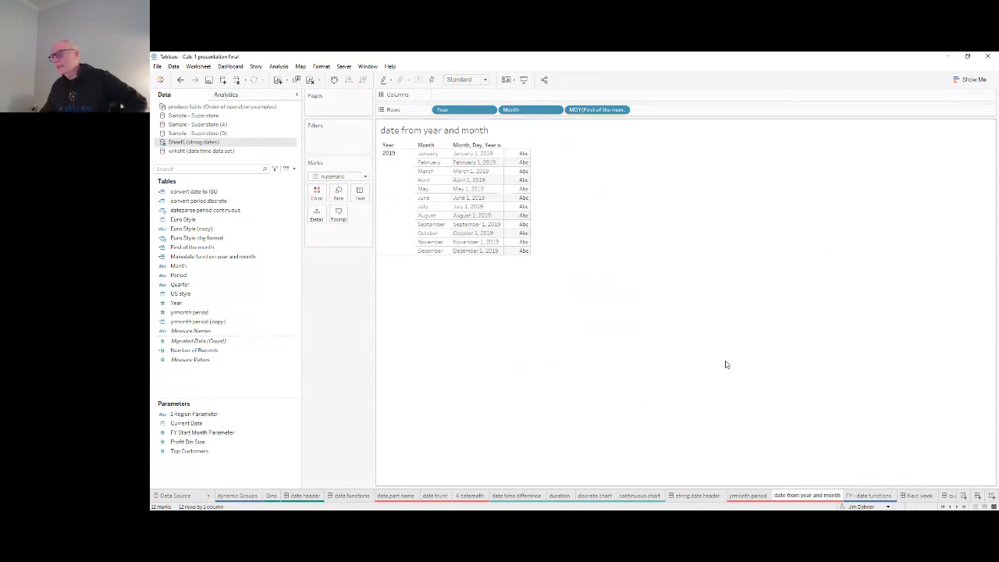
Switch to the FY - date functions worksheet and open the options of the Order Date field
left_click(865, 499)
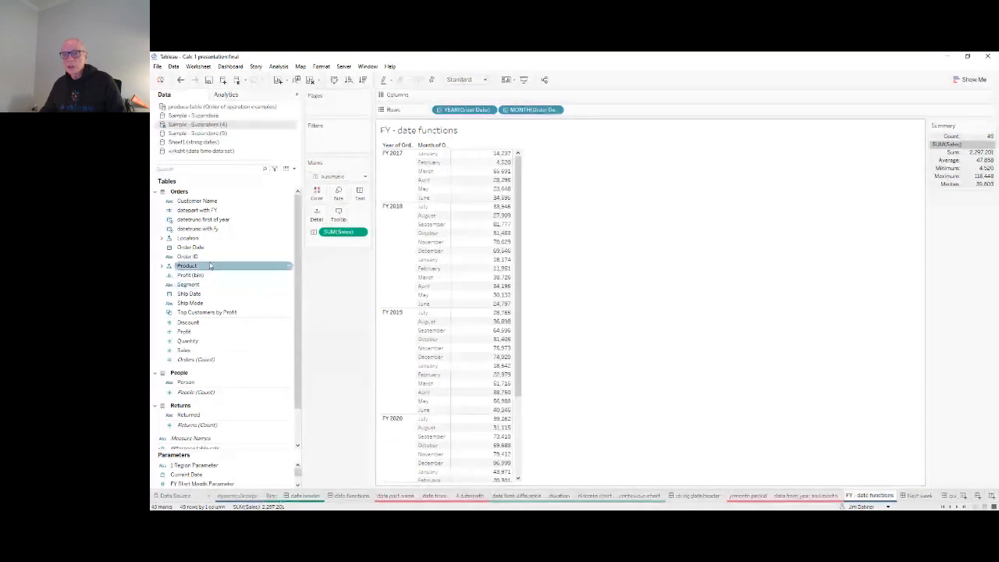
left_click(290, 248)
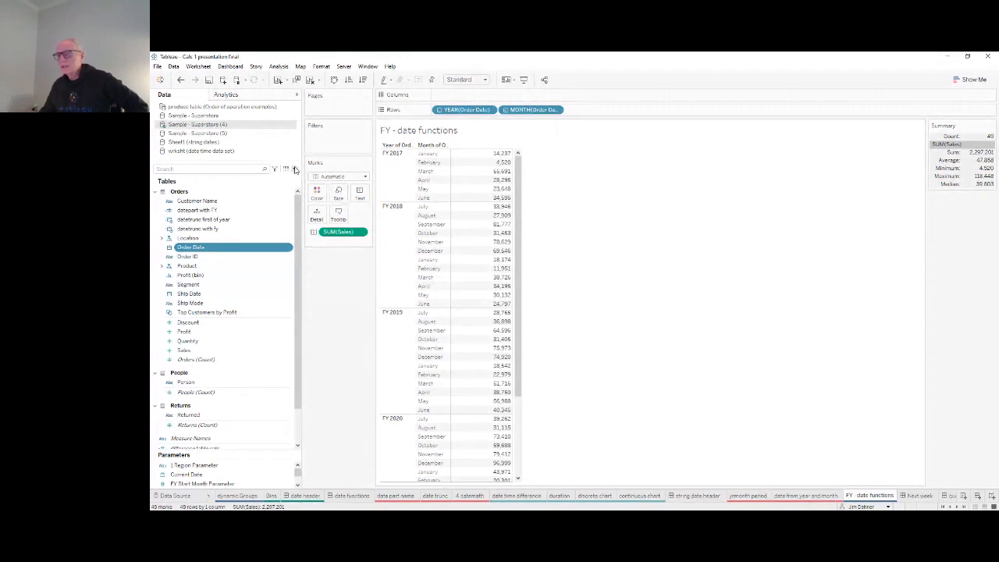
Create a calculated field with the formula year([Order Date]), keeping its default name
left_click(295, 169)
left_click(328, 179)
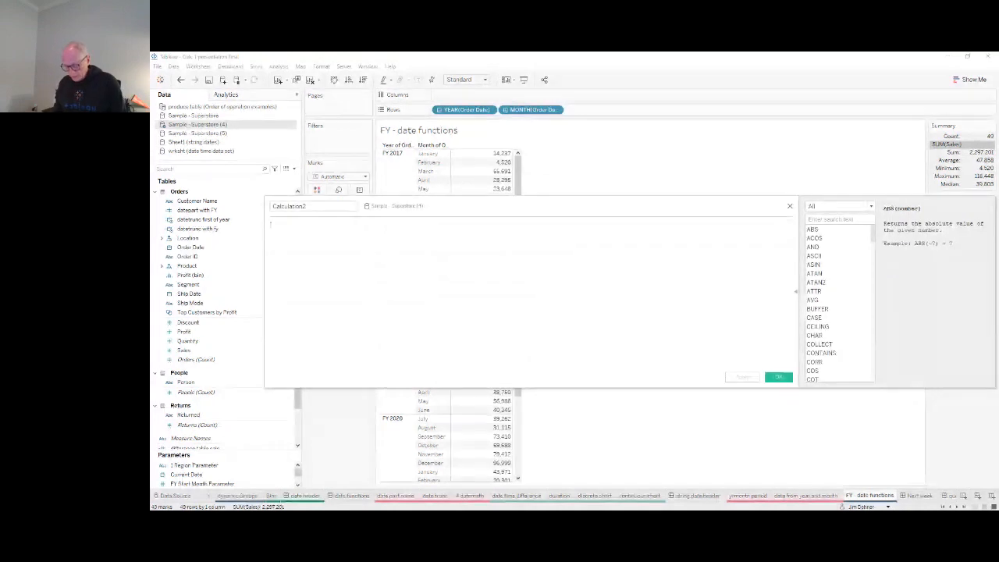
type("yead")
type("(")
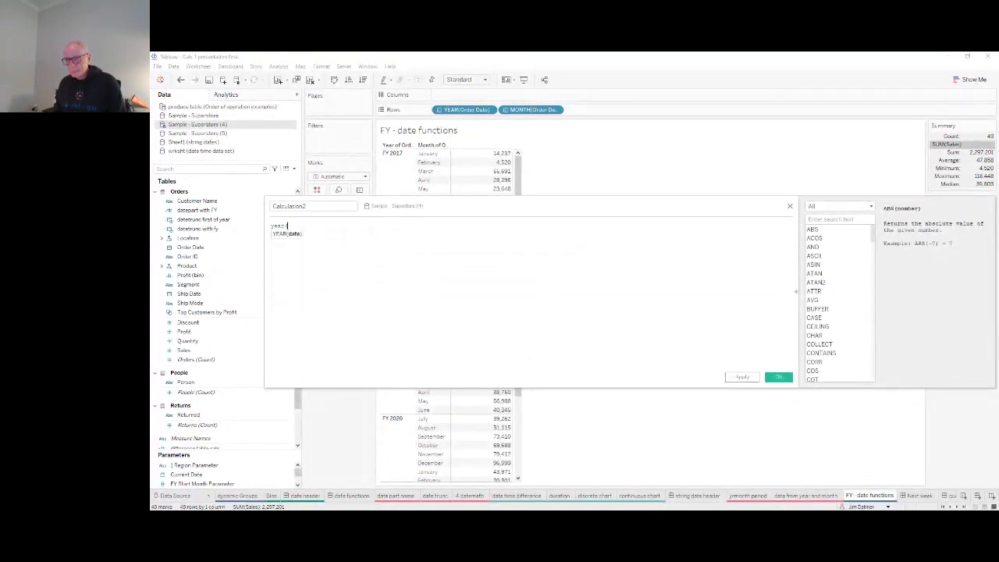
type("orde")
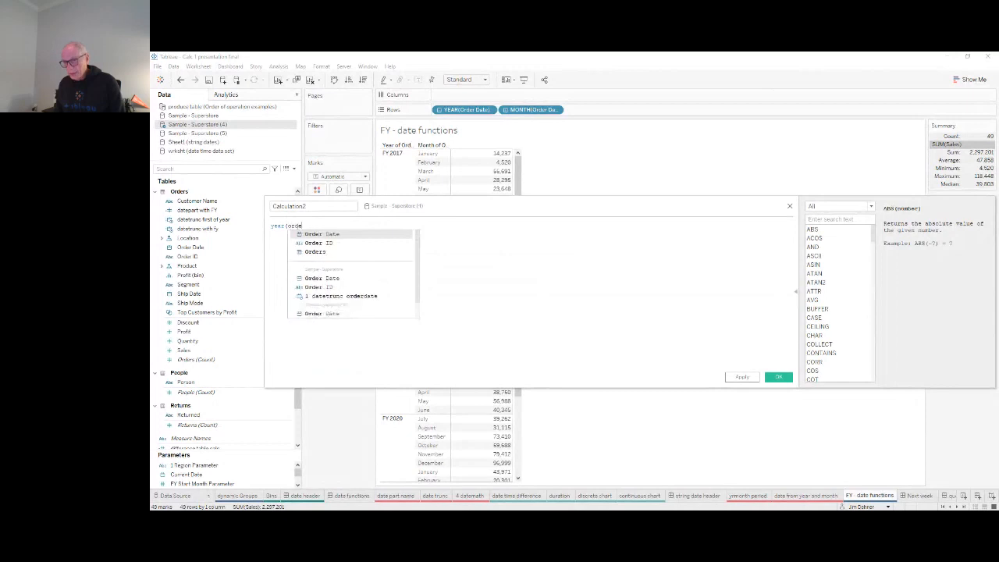
key("Return")
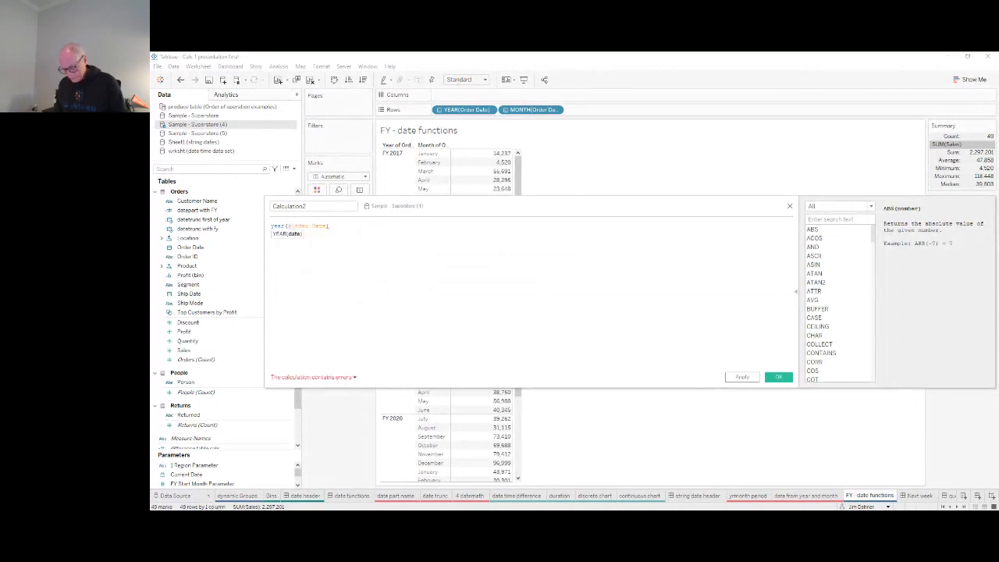
type(")")
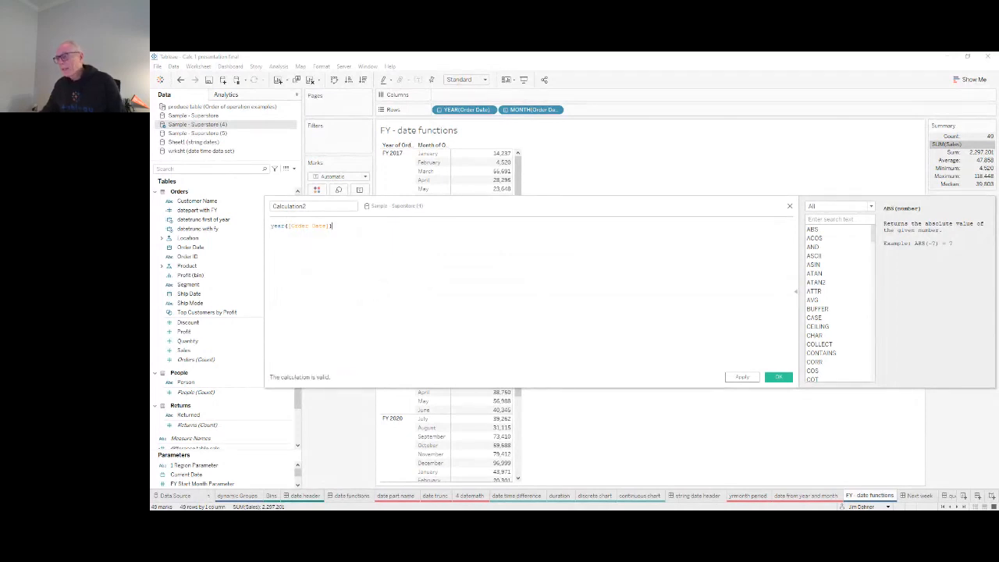
left_click(778, 377)
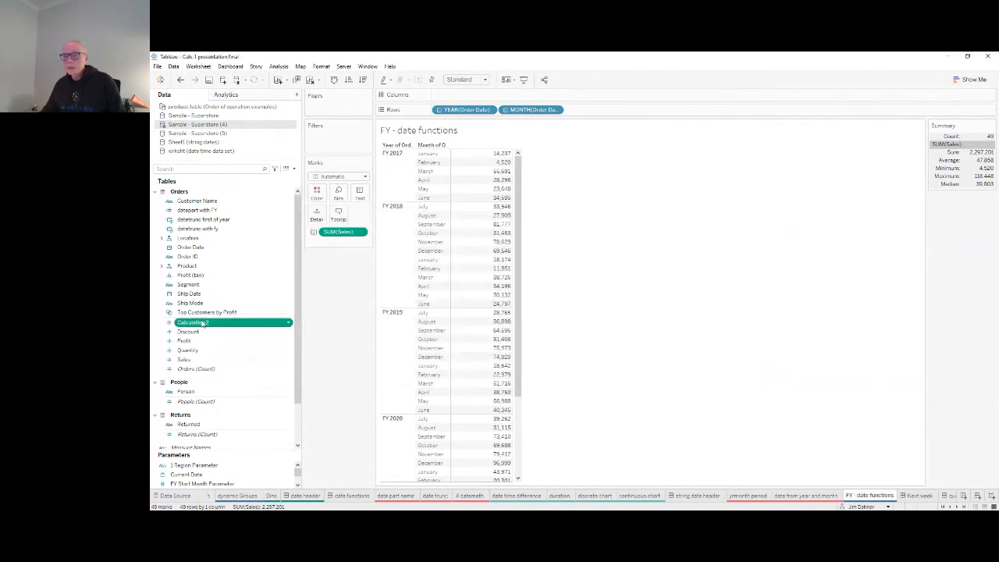
Convert the new year calculation to a dimension and add it to the rows after the month of Order Date
left_click_drag(201, 323, 225, 248)
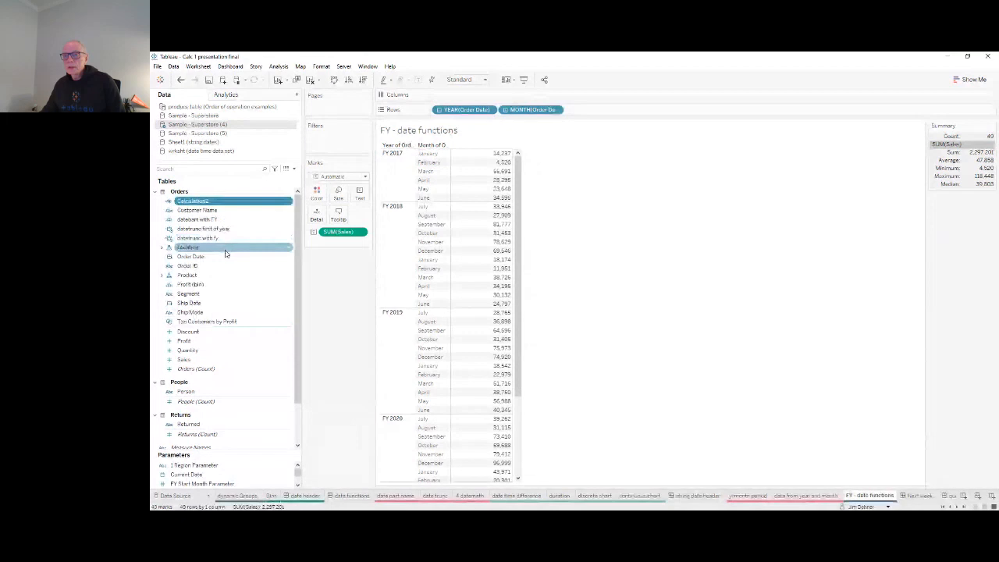
left_click_drag(203, 201, 605, 111)
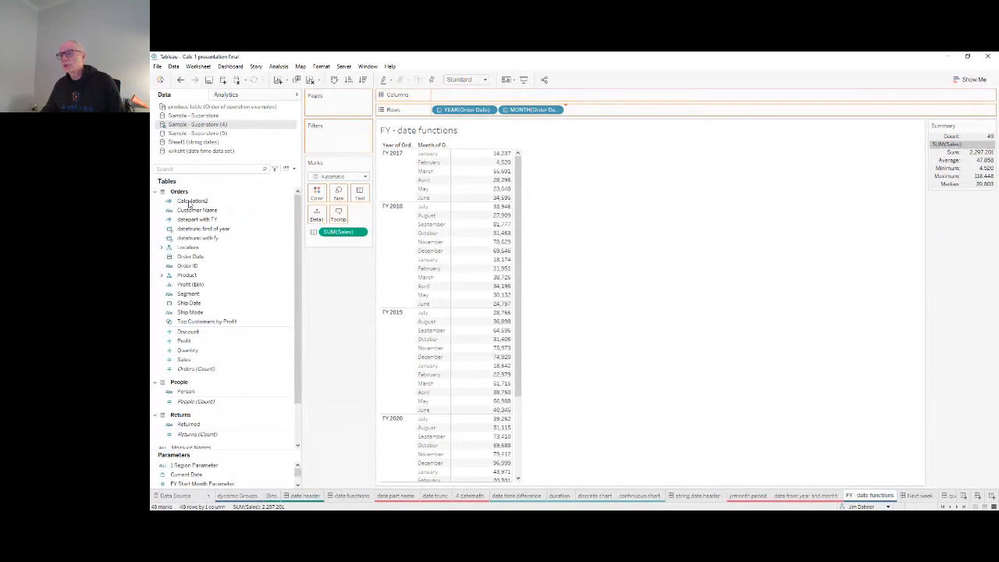
double_click(189, 203)
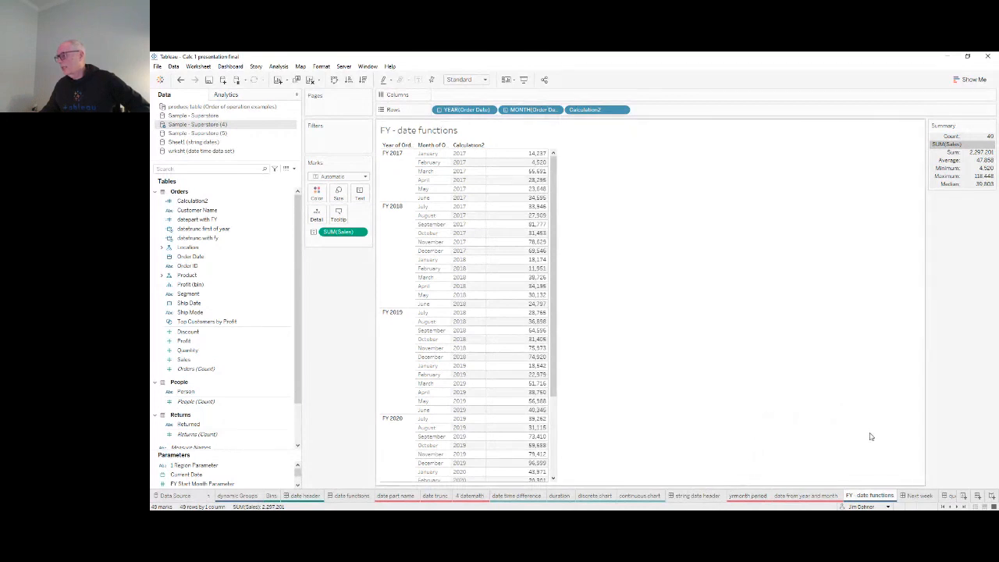
Show the Next week dashboard with the basic calculations overview, followed by the questions dashboard
left_click(918, 499)
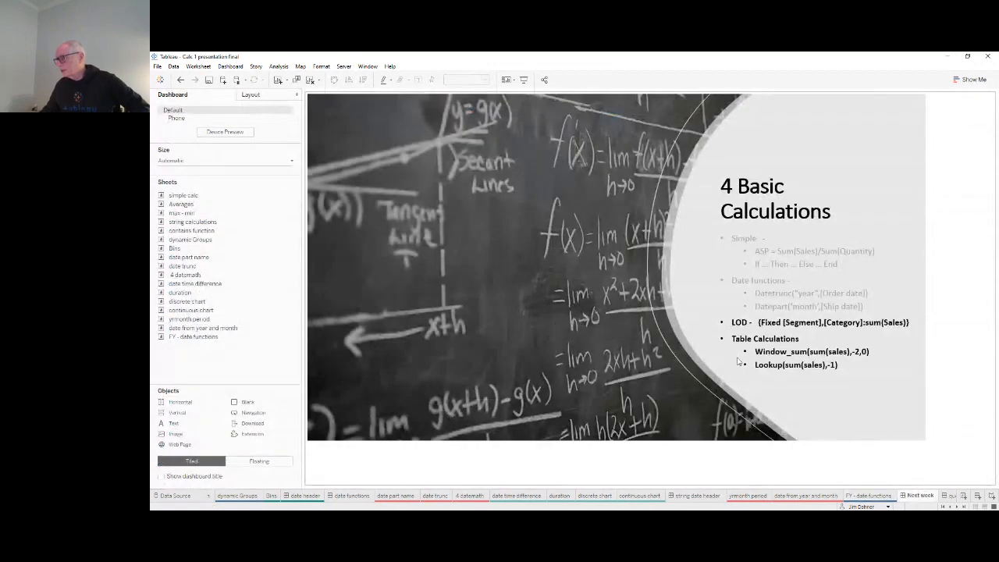
left_click(949, 495)
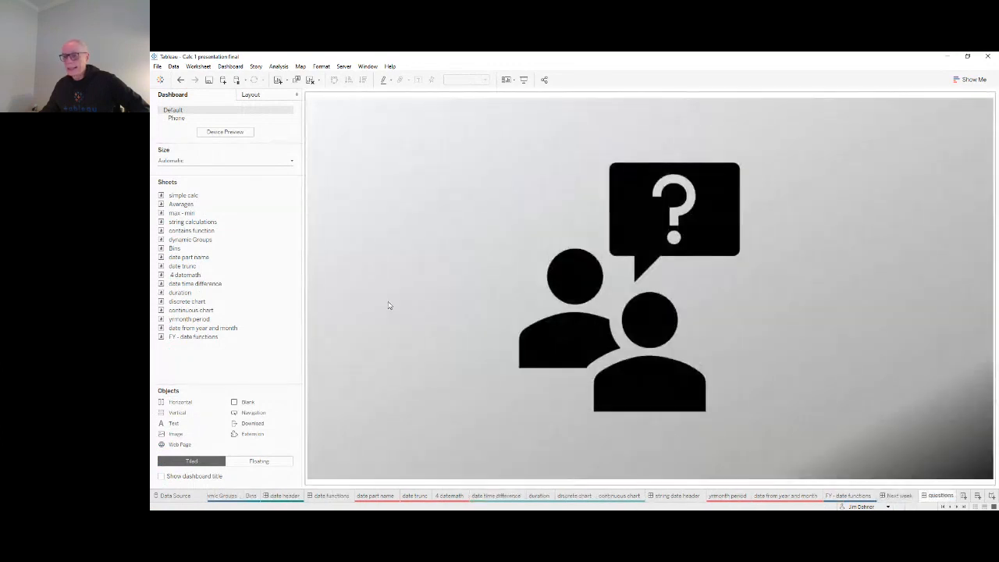